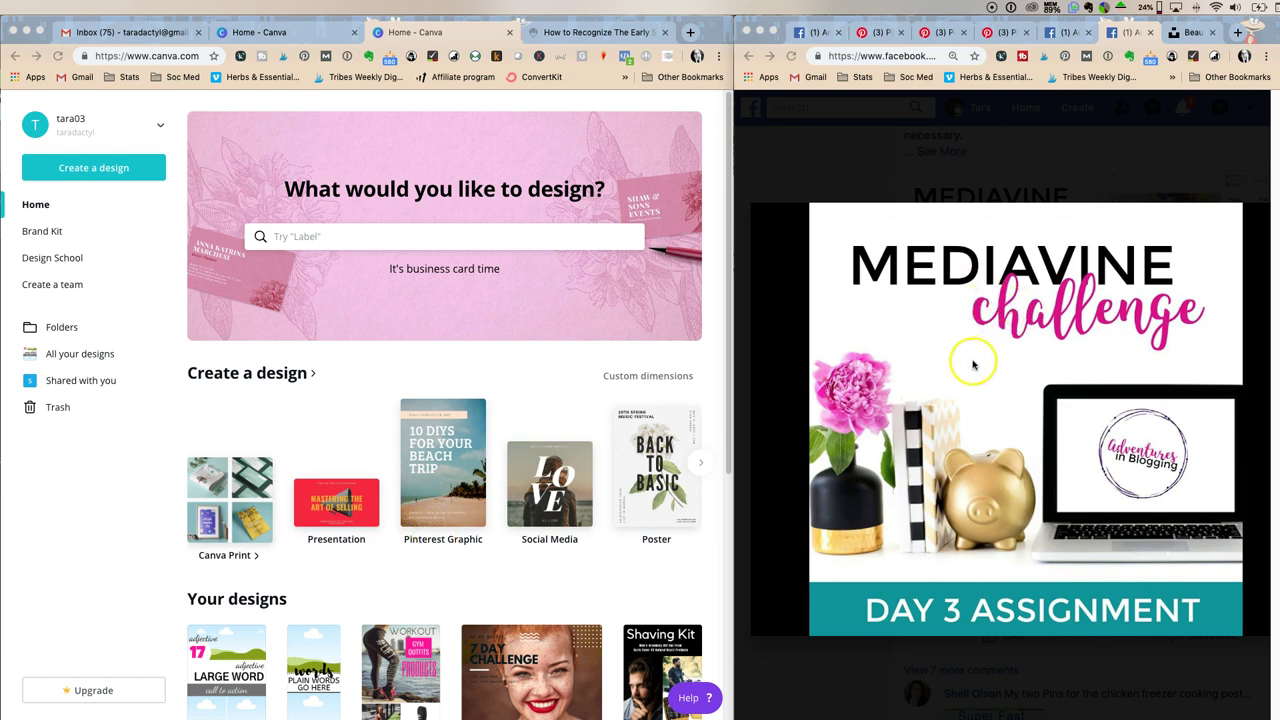
# Step: View the birthday freebies reference pin and start a blank Pinterest Graphic design
pyautogui.click(1268, 413)
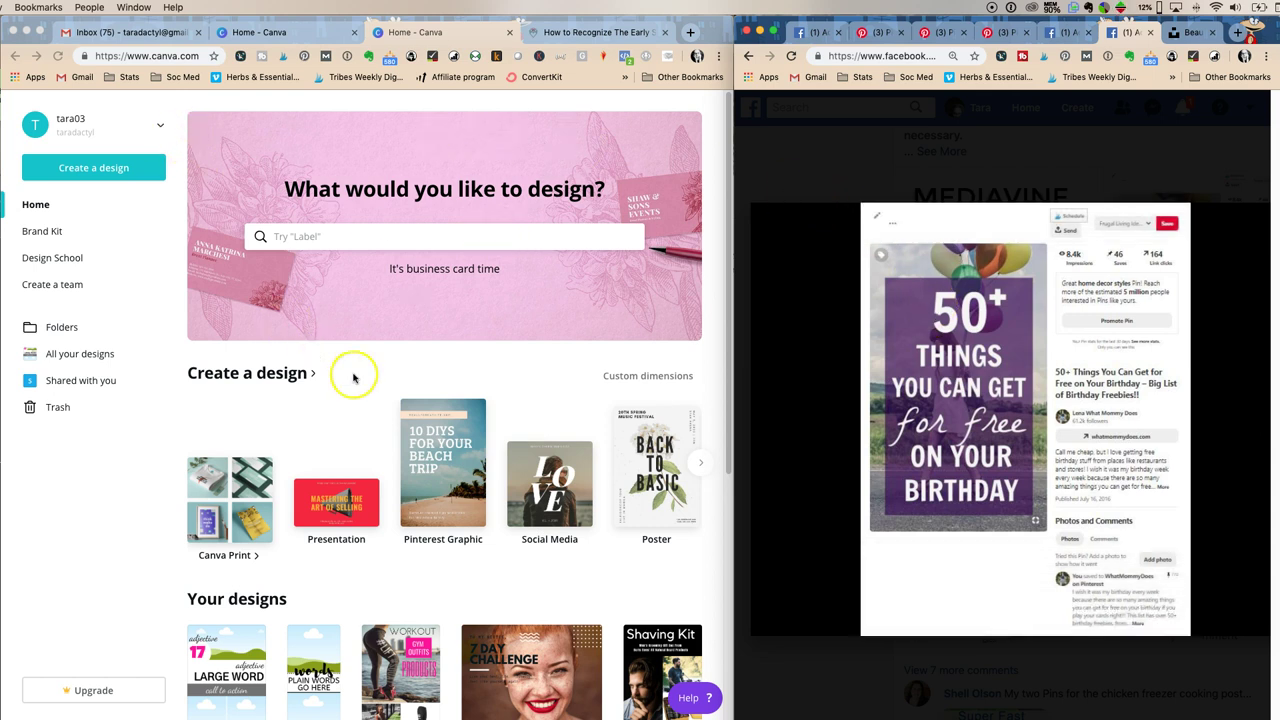
pyautogui.click(428, 448)
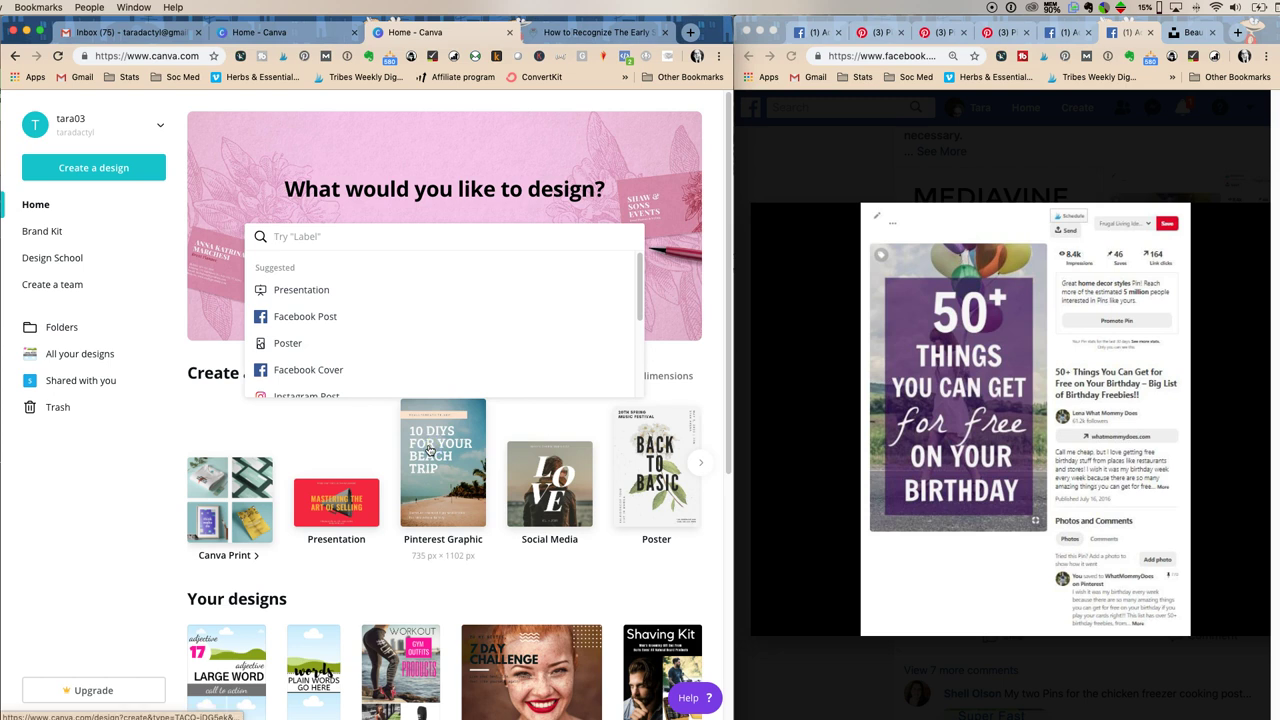
pyautogui.click(428, 448)
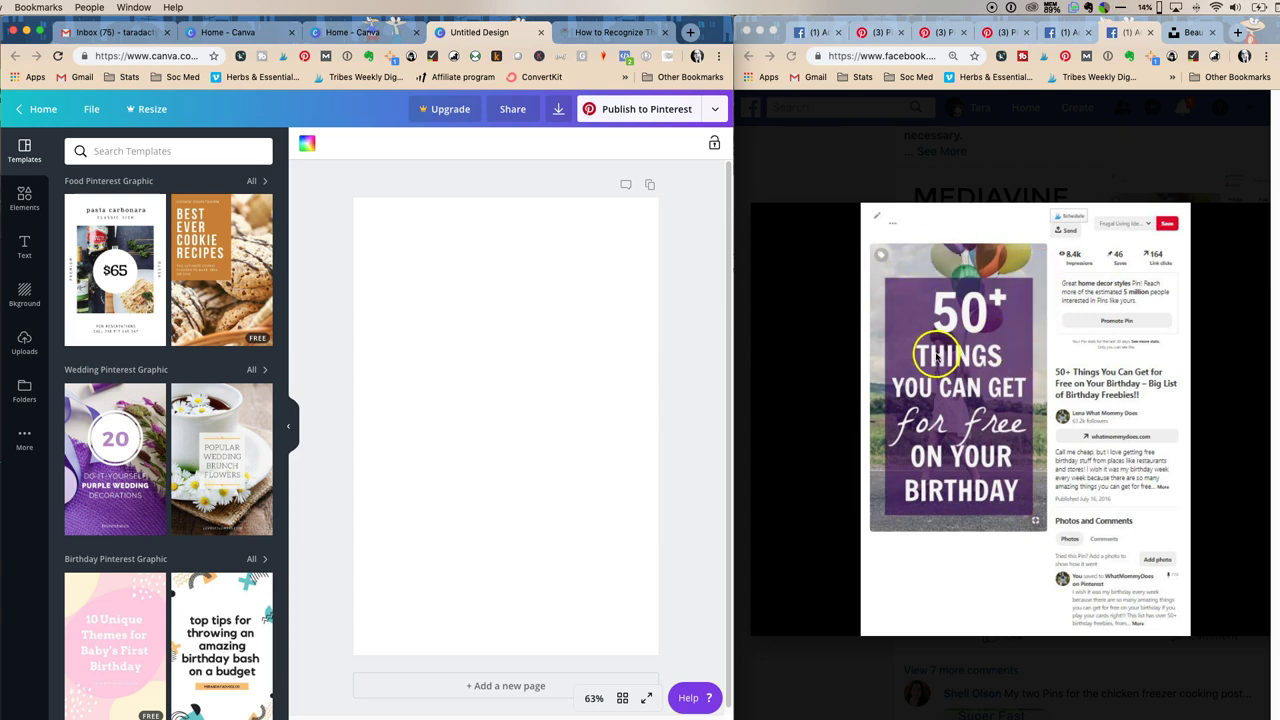
# Step: Fill the whole page with the first Elements grid, a sky with a cloud and green hills
pyautogui.click(24, 205)
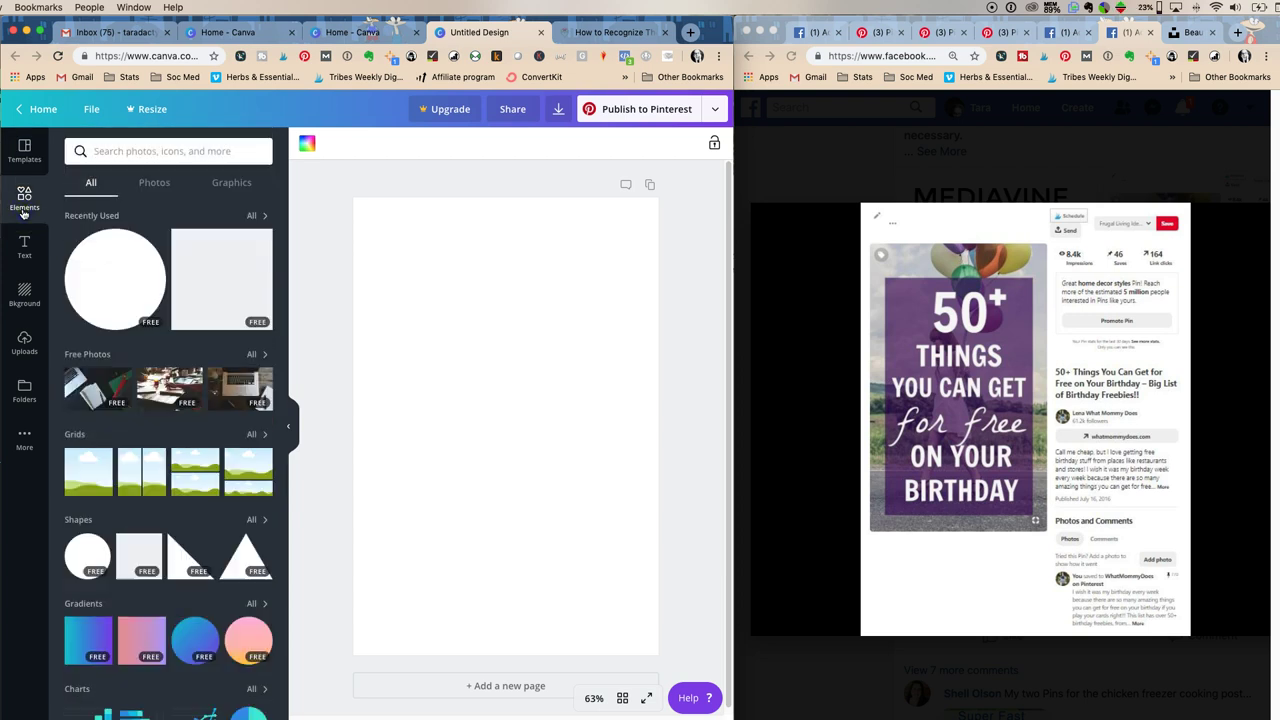
pyautogui.moveTo(66, 466); pyautogui.dragTo(452, 444)
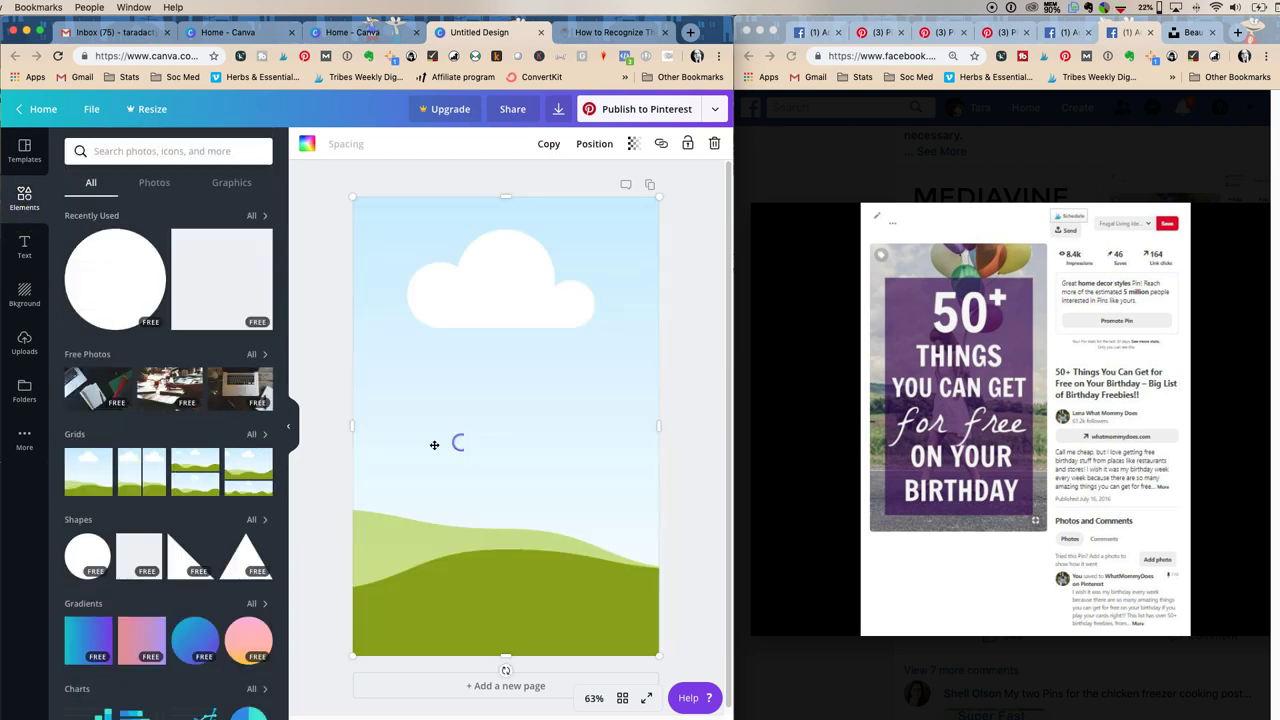
pyautogui.click(313, 297)
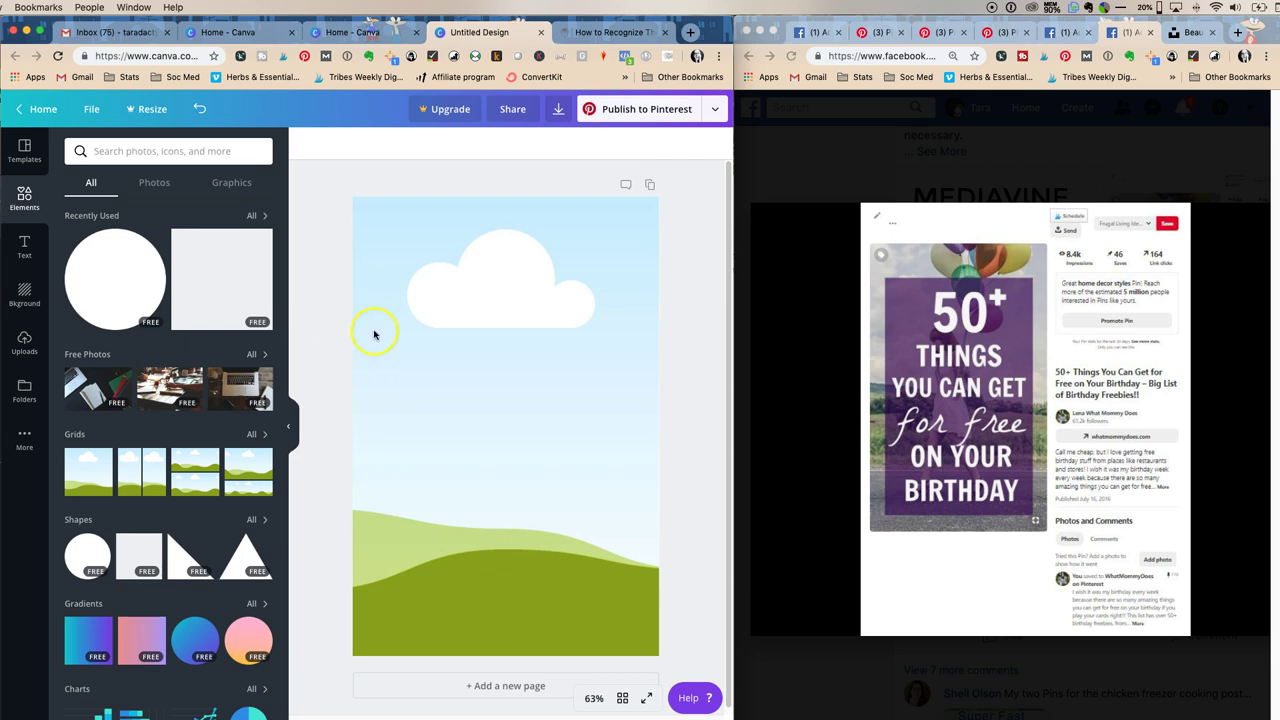
pyautogui.click(499, 365)
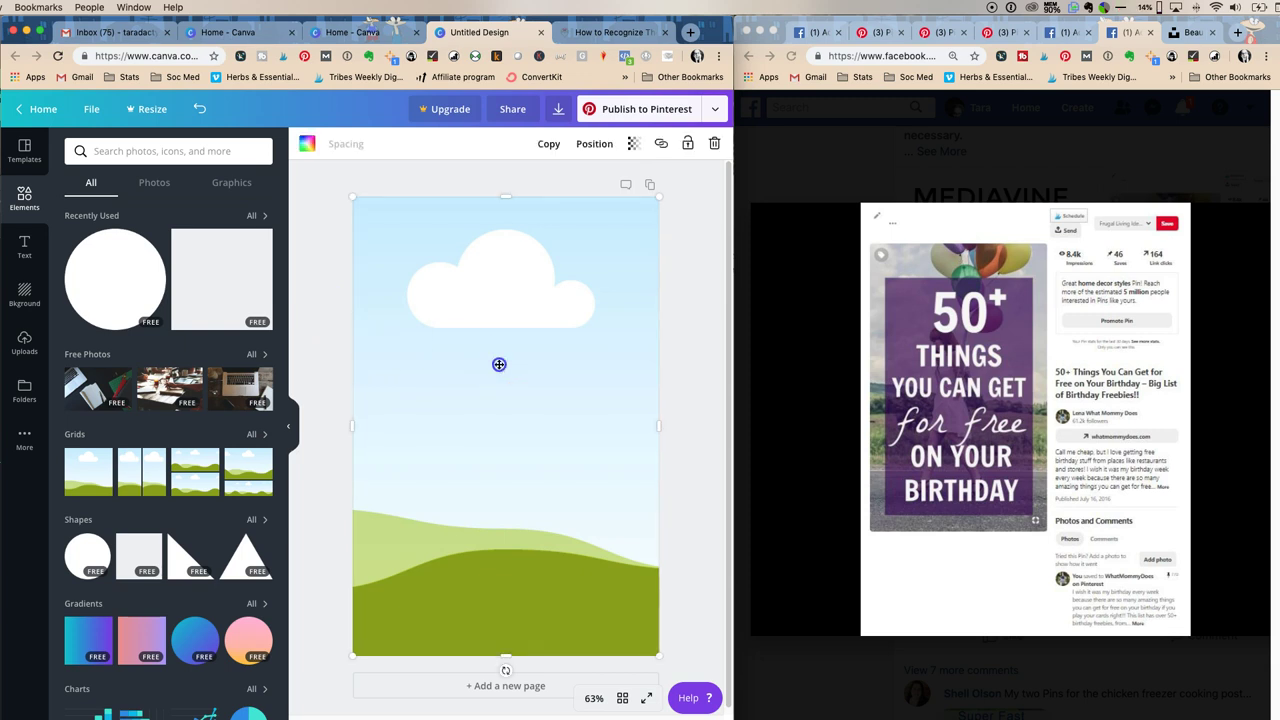
pyautogui.click(333, 319)
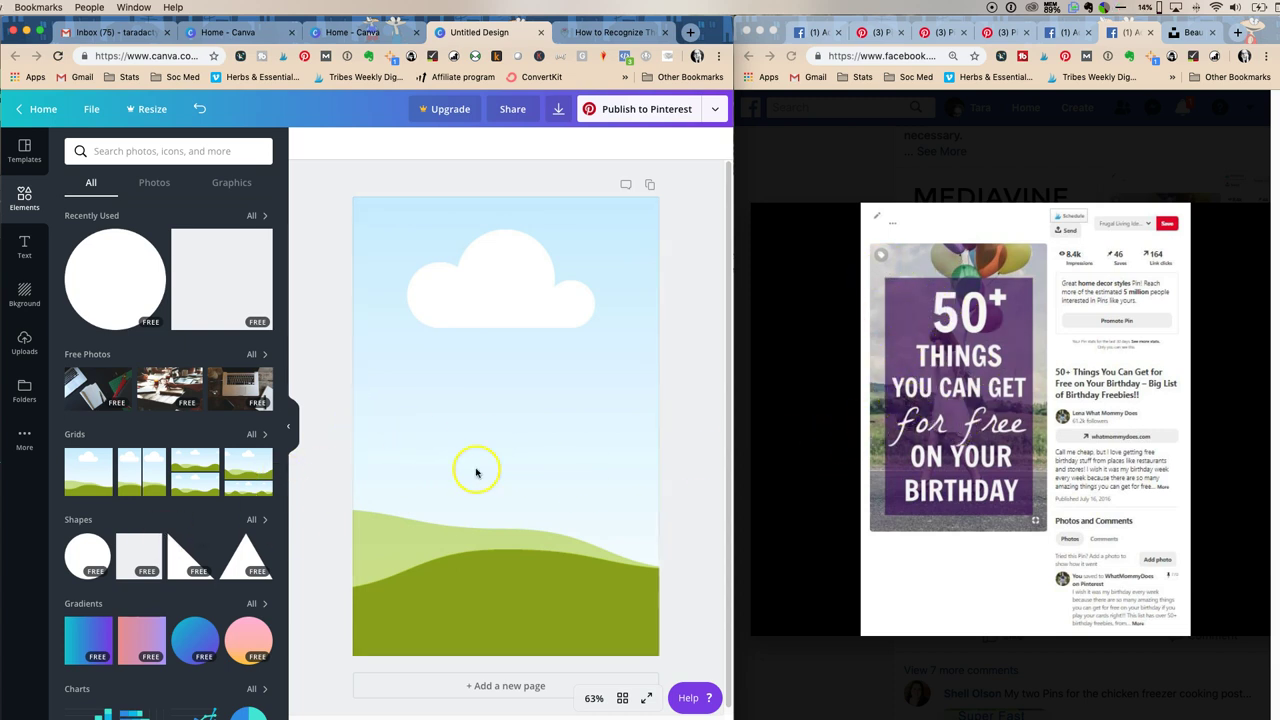
# Step: Add a square shape and stretch it almost to the page edges, leaving sky showing on top
pyautogui.moveTo(137, 560); pyautogui.dragTo(440, 357)
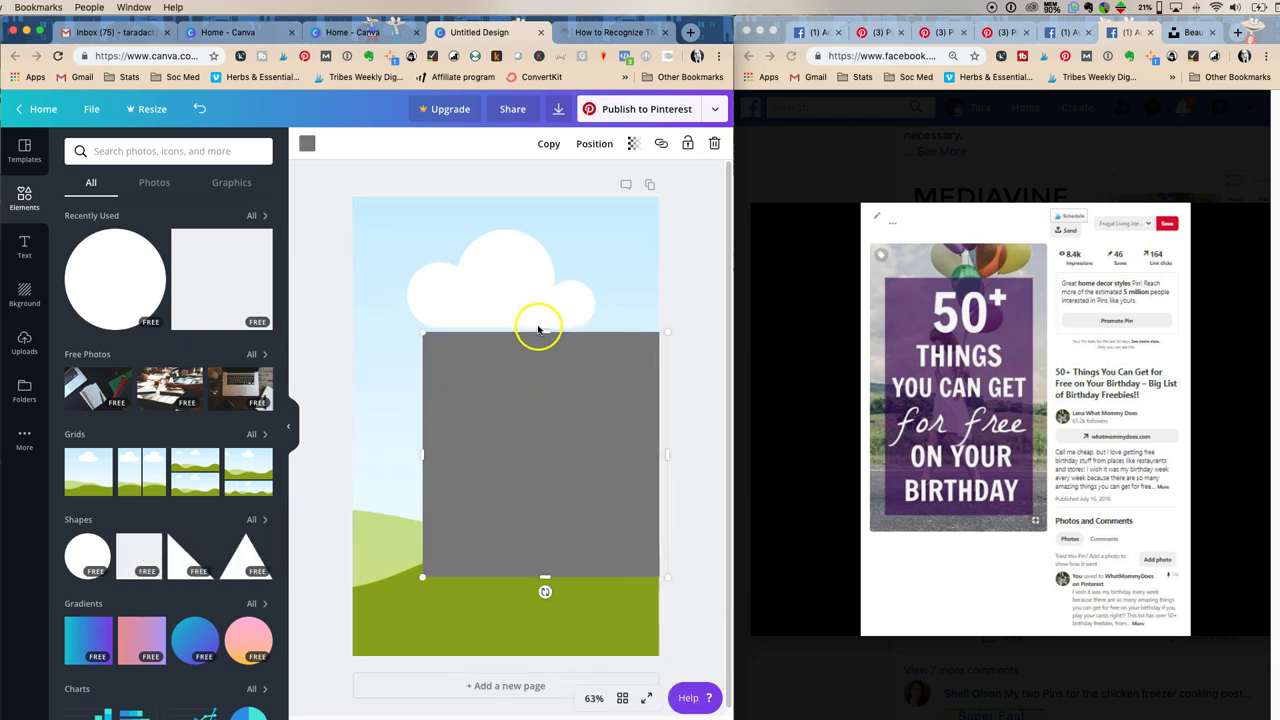
pyautogui.moveTo(543, 329); pyautogui.dragTo(523, 216)
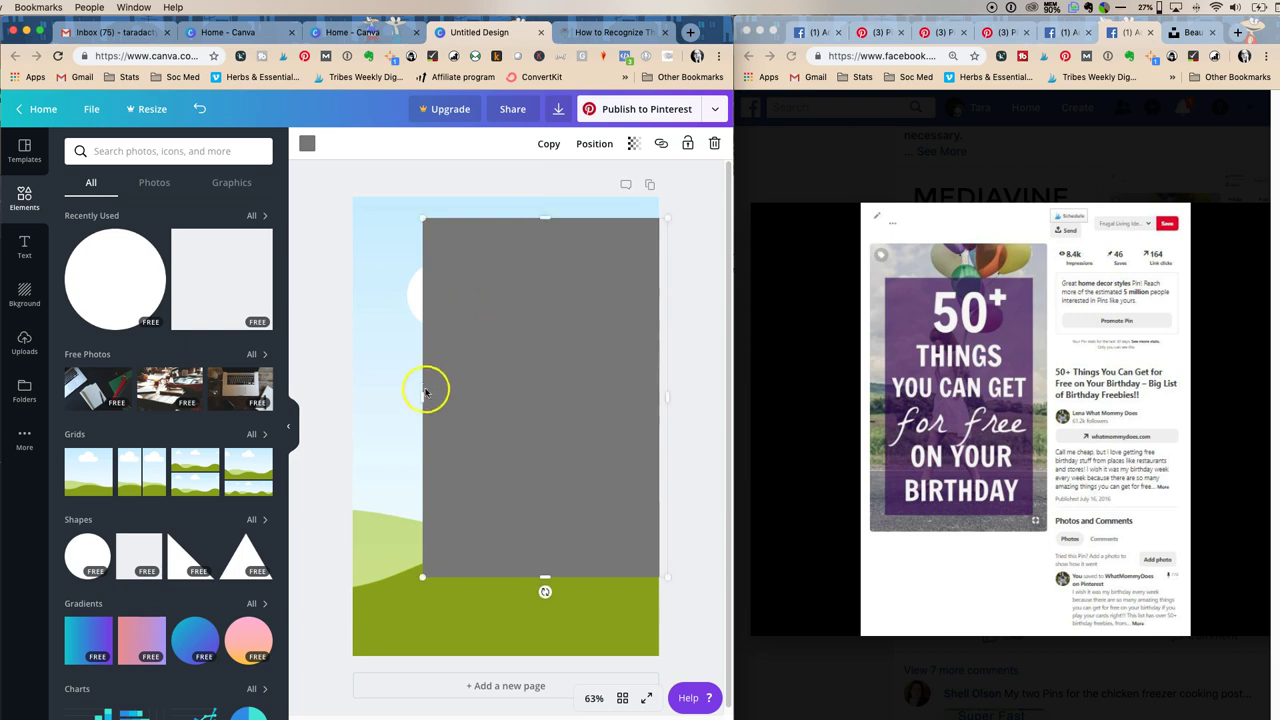
pyautogui.moveTo(423, 396); pyautogui.dragTo(368, 387)
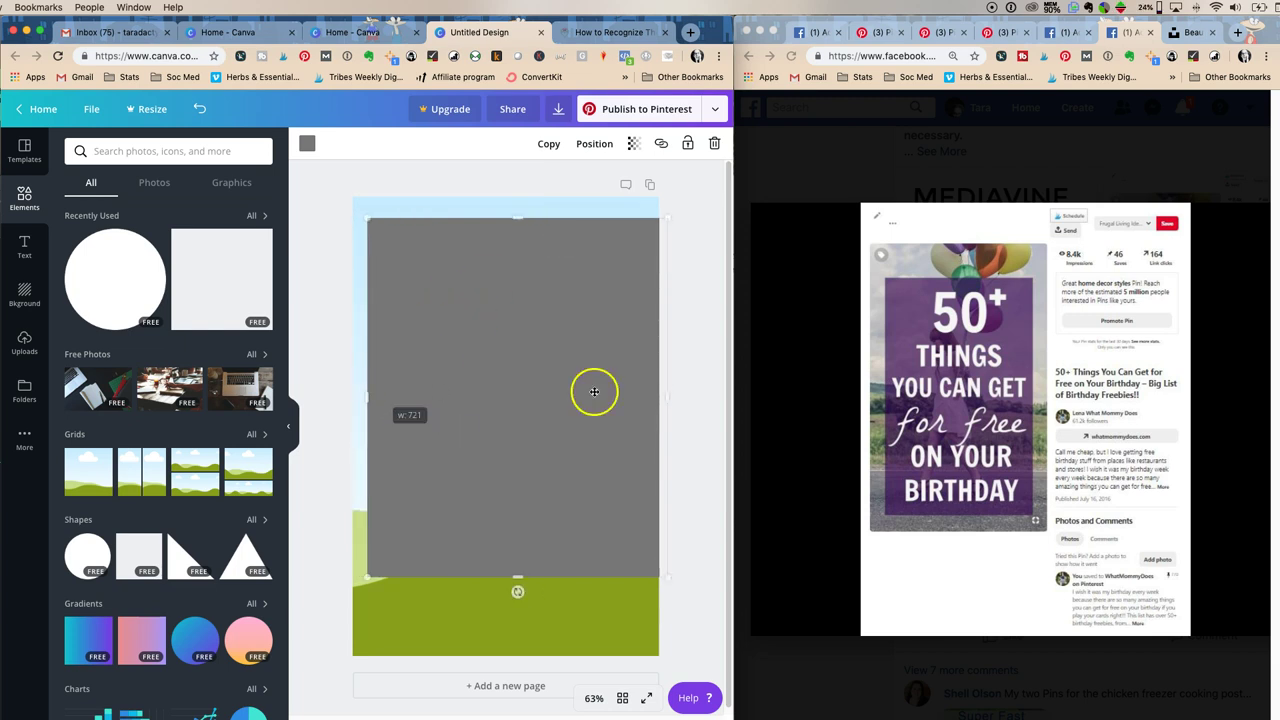
pyautogui.moveTo(654, 398)
pyautogui.mouseDown()
pyautogui.moveTo(632, 394)
pyautogui.moveTo(644, 392)
pyautogui.mouseUp()
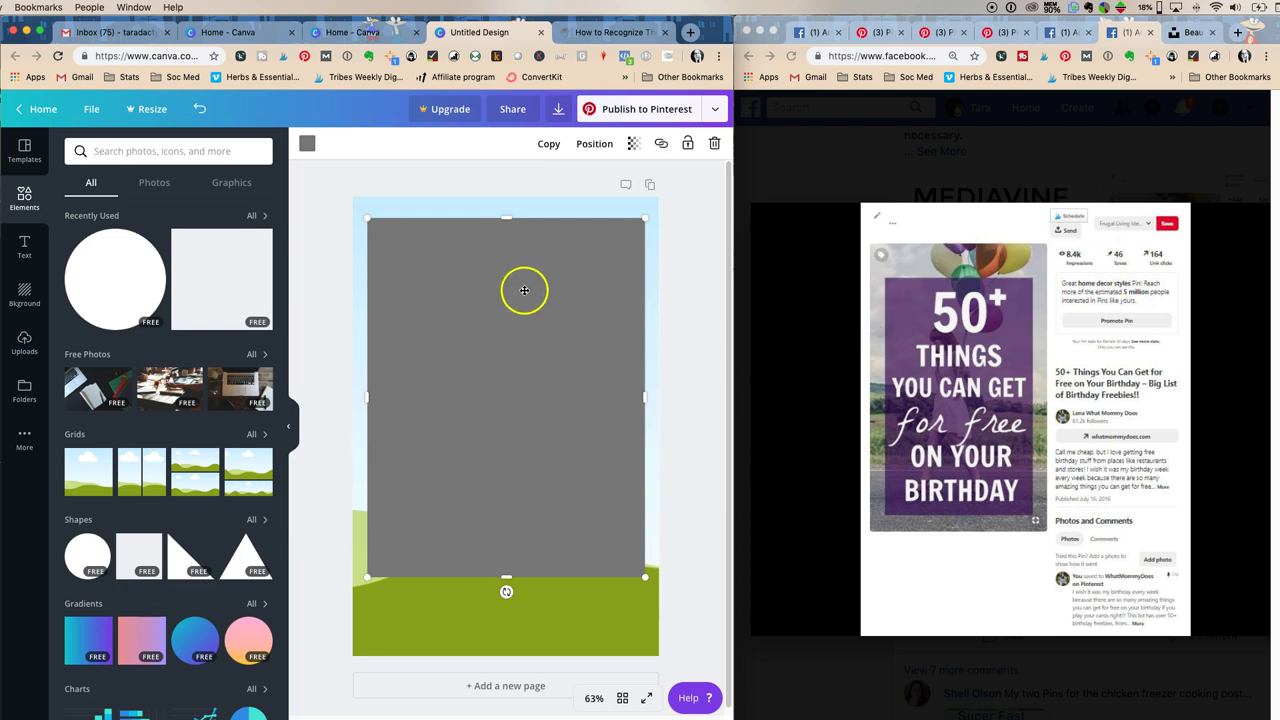
pyautogui.moveTo(501, 217); pyautogui.dragTo(503, 251)
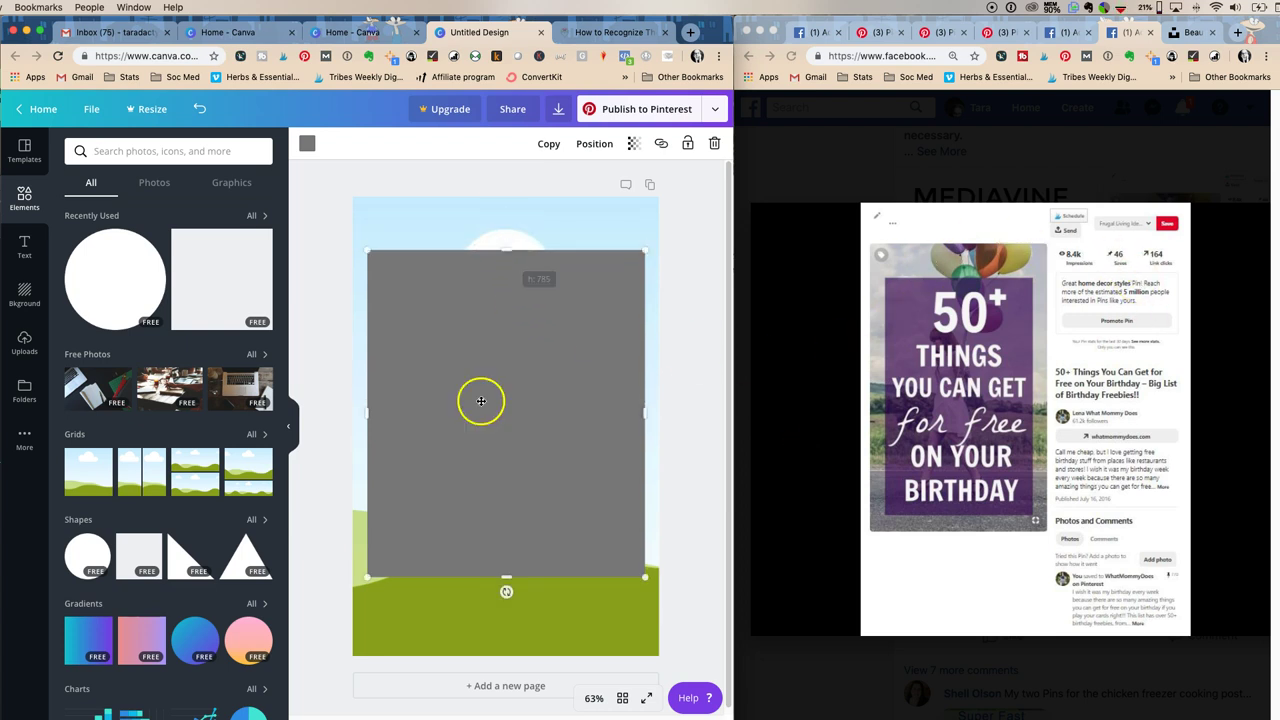
pyautogui.moveTo(506, 578); pyautogui.dragTo(503, 645)
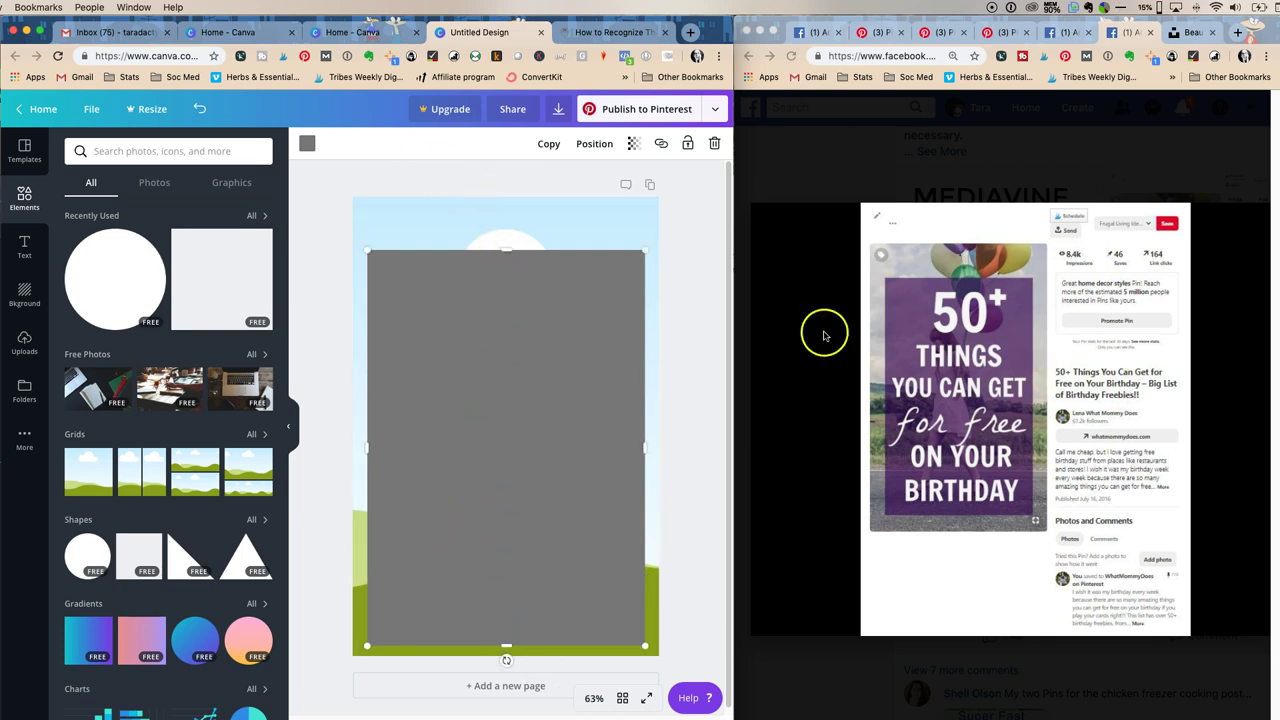
# Step: Colour the rectangle violet and lower its transparency to about 72
pyautogui.click(308, 145)
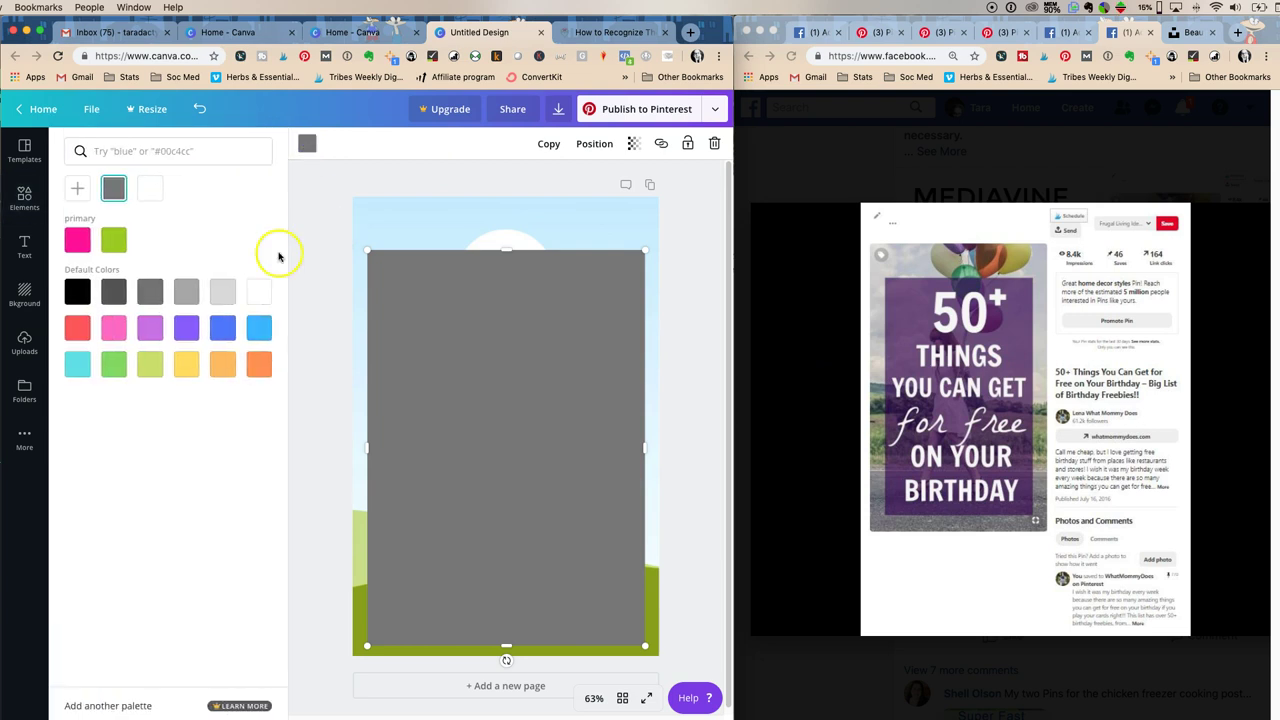
pyautogui.click(150, 328)
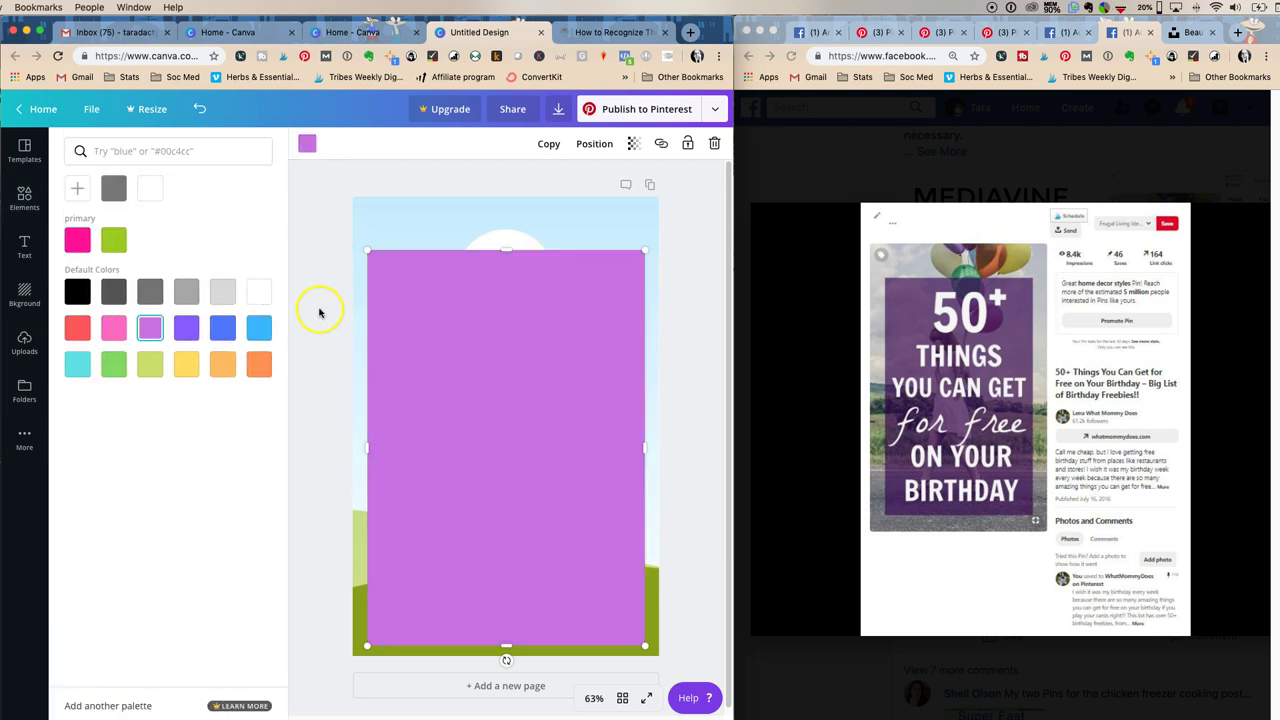
pyautogui.click(186, 328)
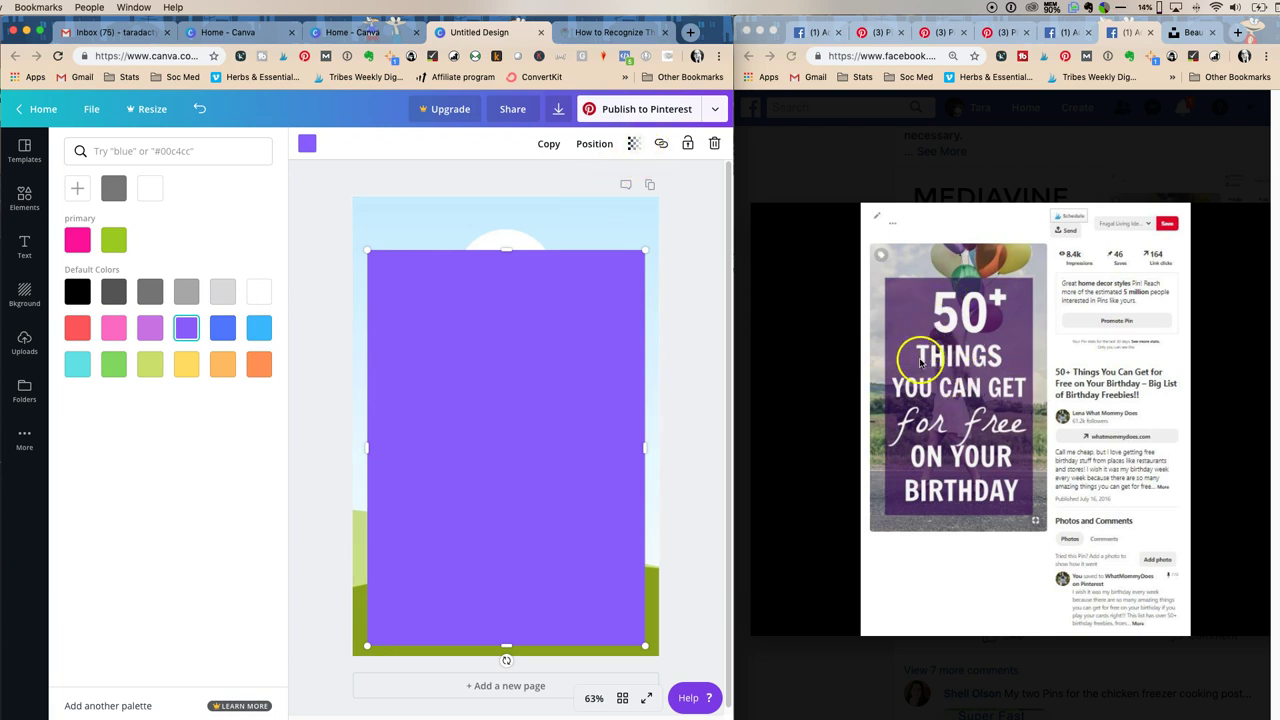
pyautogui.click(637, 146)
pyautogui.moveTo(601, 178); pyautogui.dragTo(577, 178)
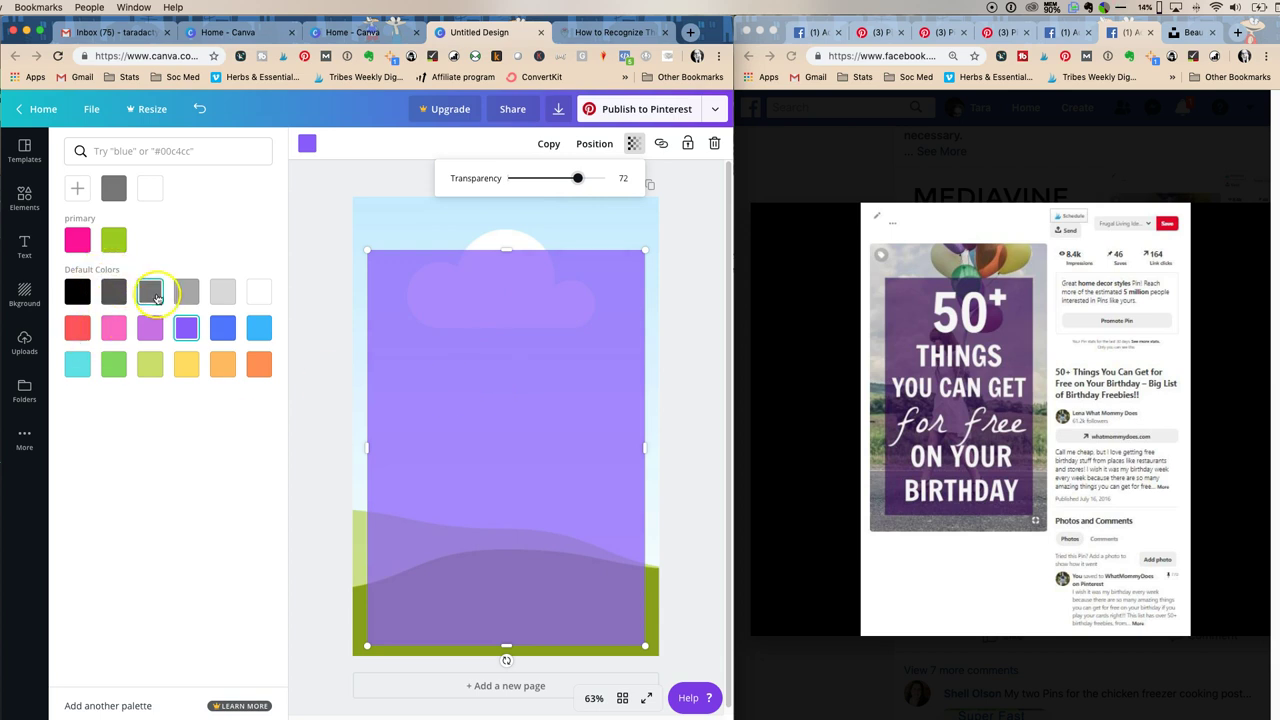
pyautogui.click(306, 145)
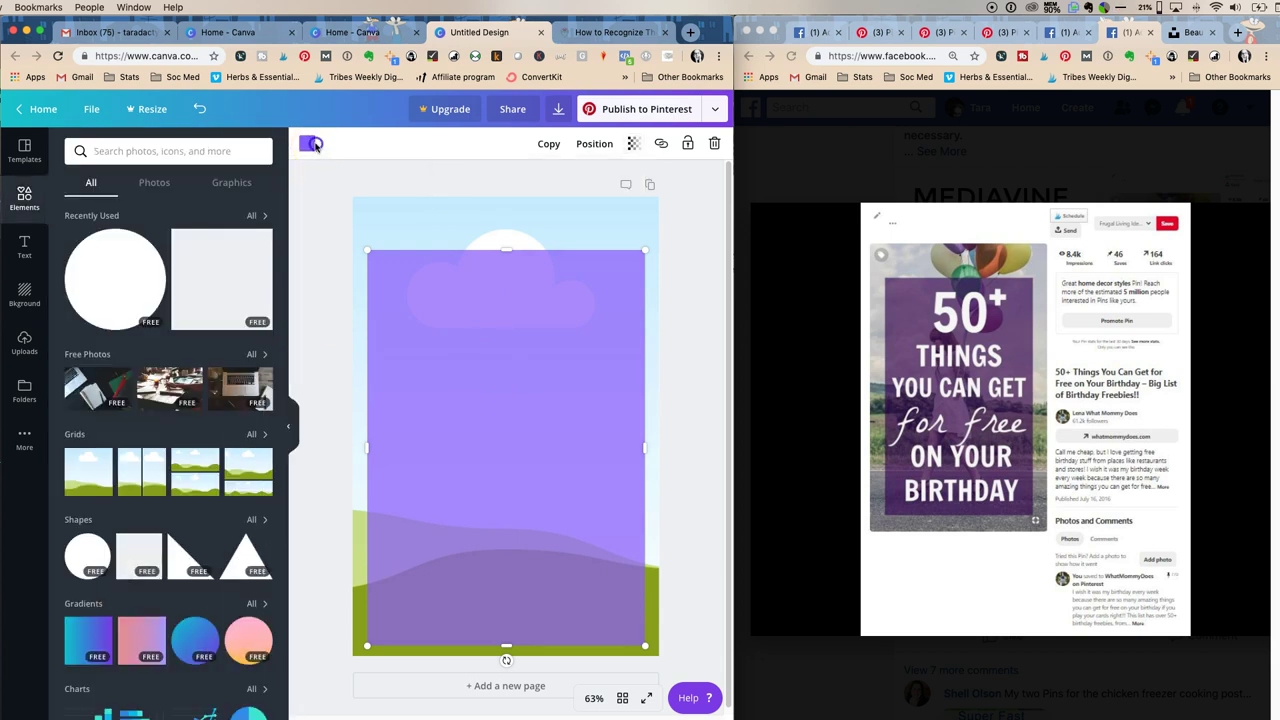
# Step: Change the rectangle to the custom dark purple #3a128b
pyautogui.click(310, 146)
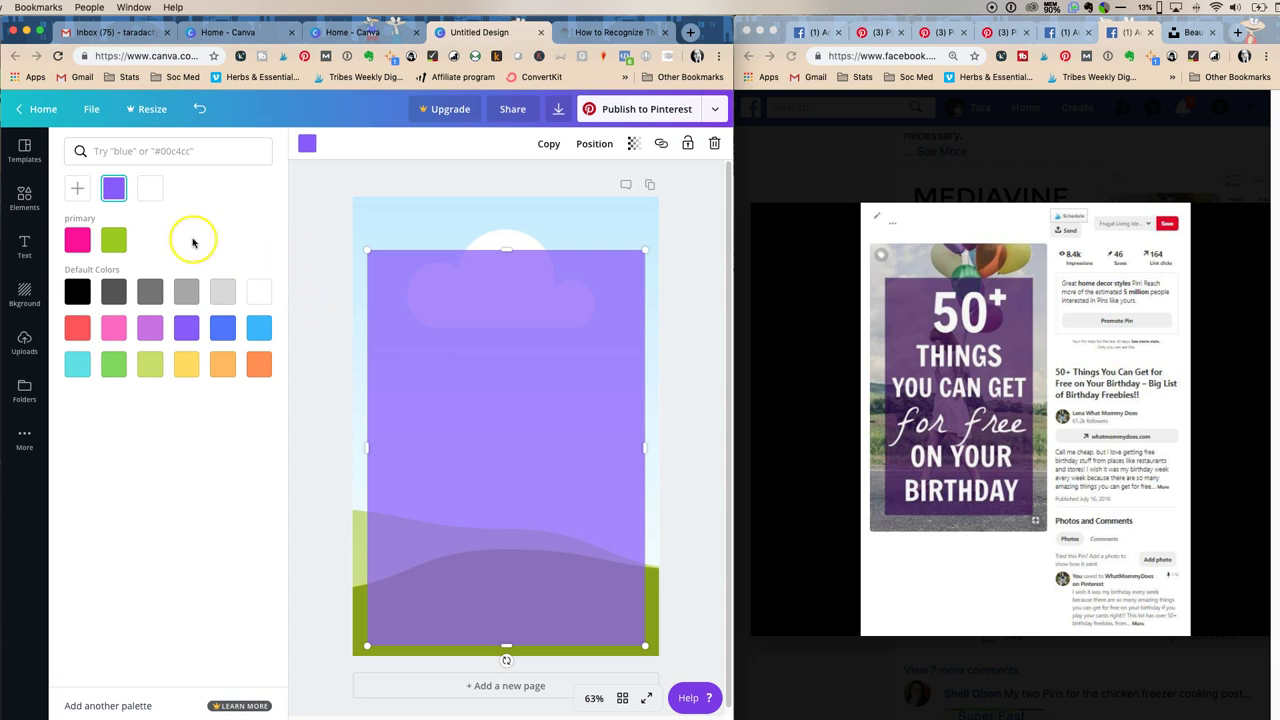
pyautogui.click(77, 188)
pyautogui.click(229, 251)
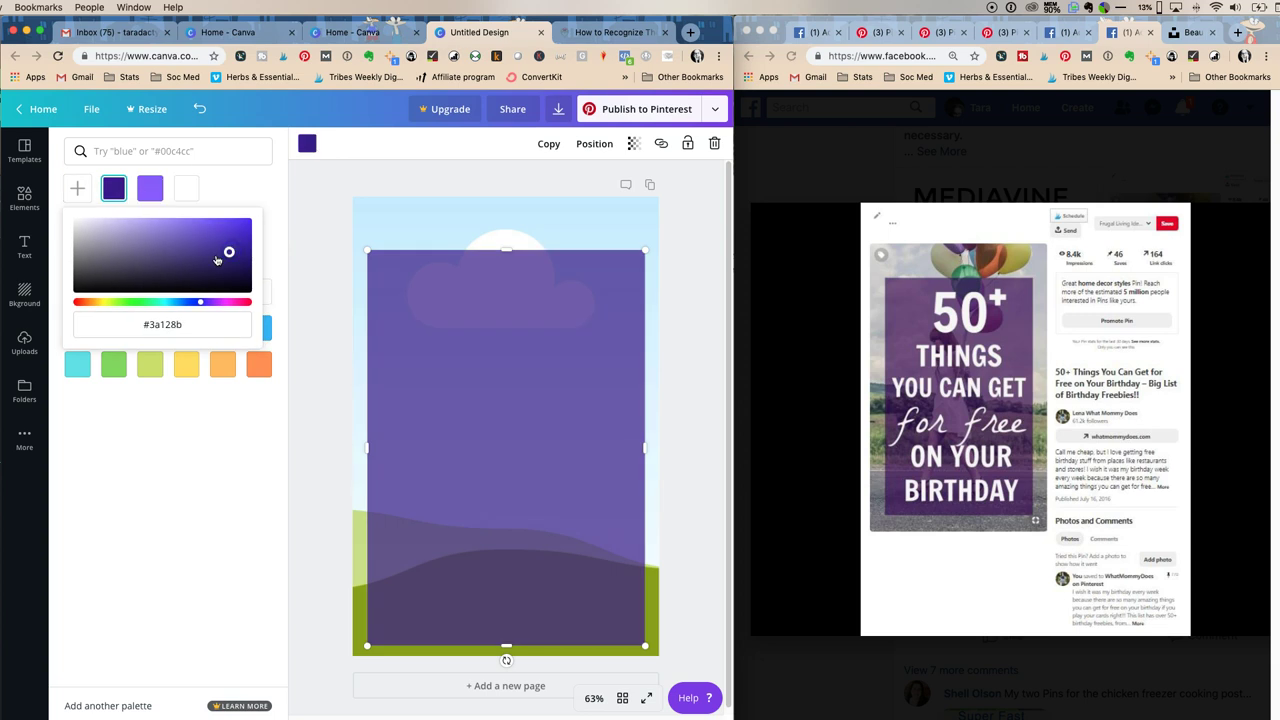
pyautogui.click(317, 234)
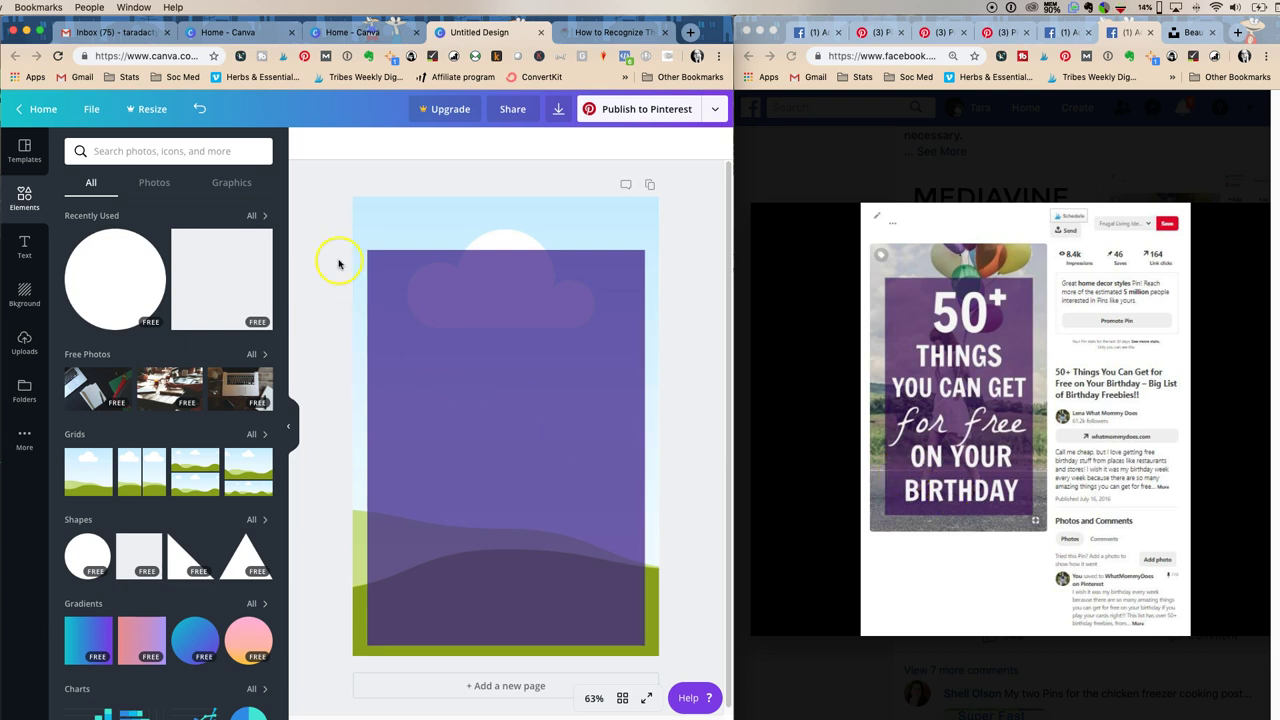
# Step: Add a text box reading 50+ at font size 88
pyautogui.click(23, 244)
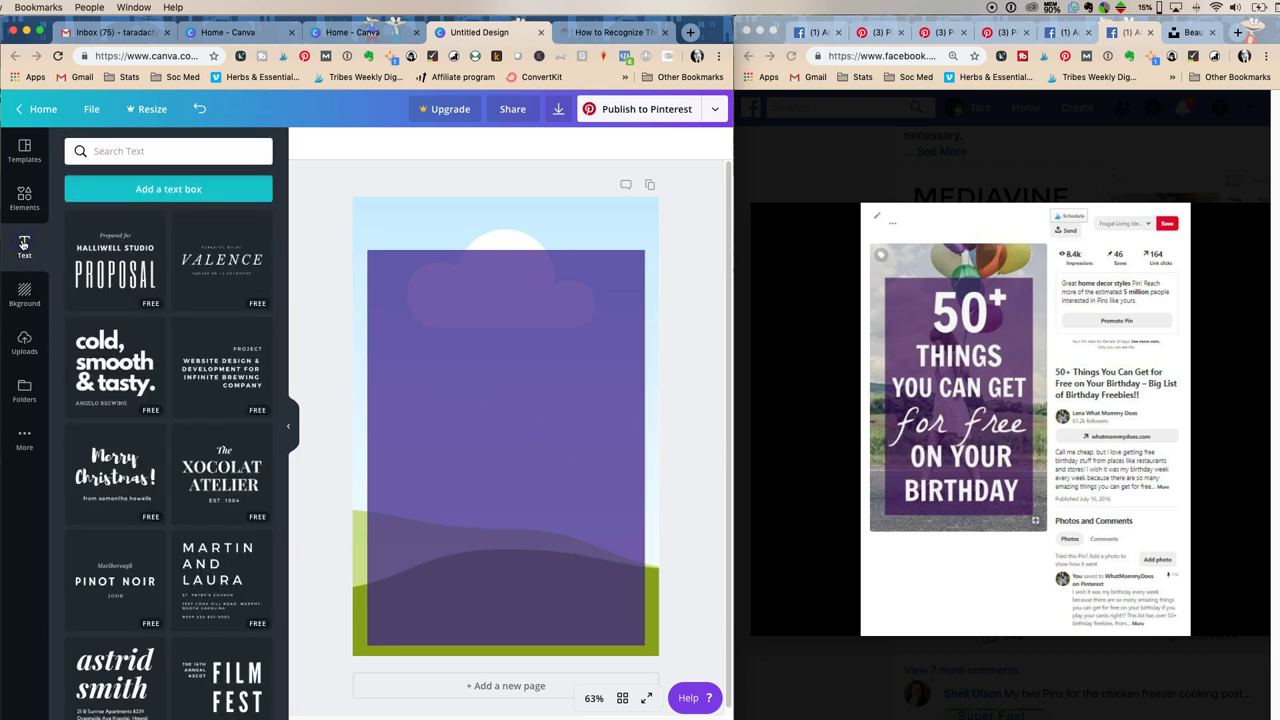
pyautogui.click(171, 189)
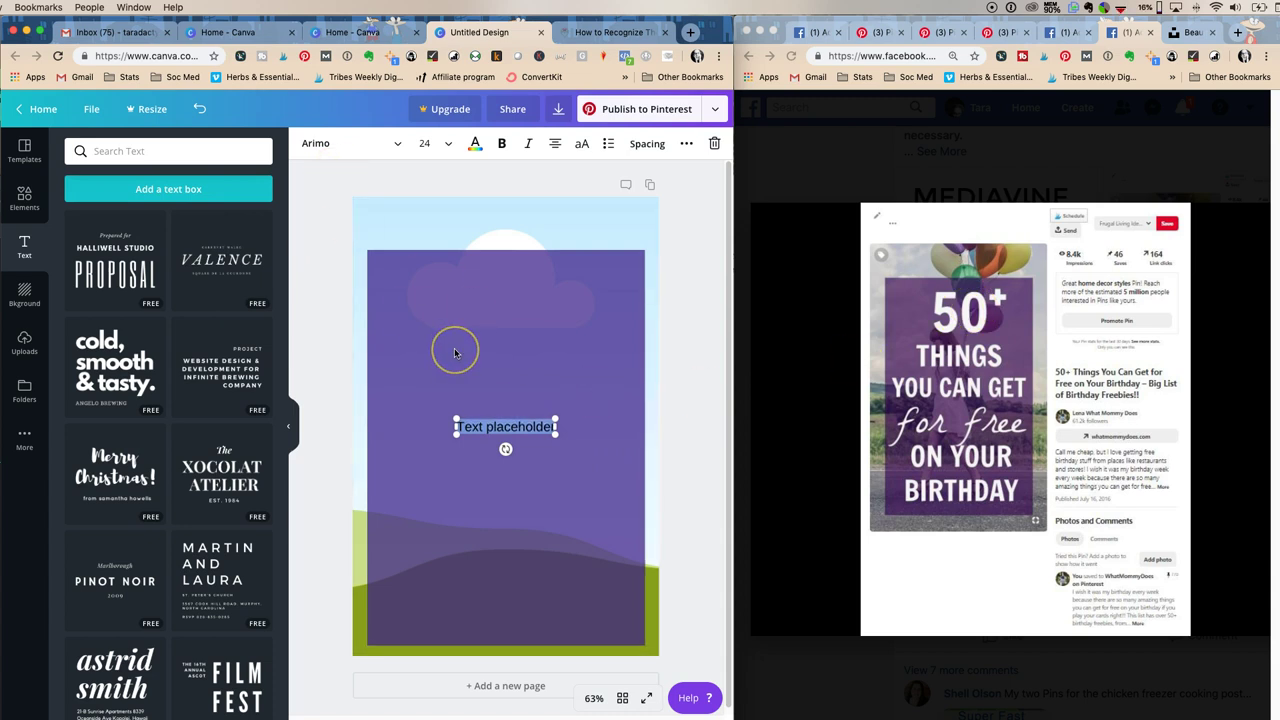
pyautogui.write('50')
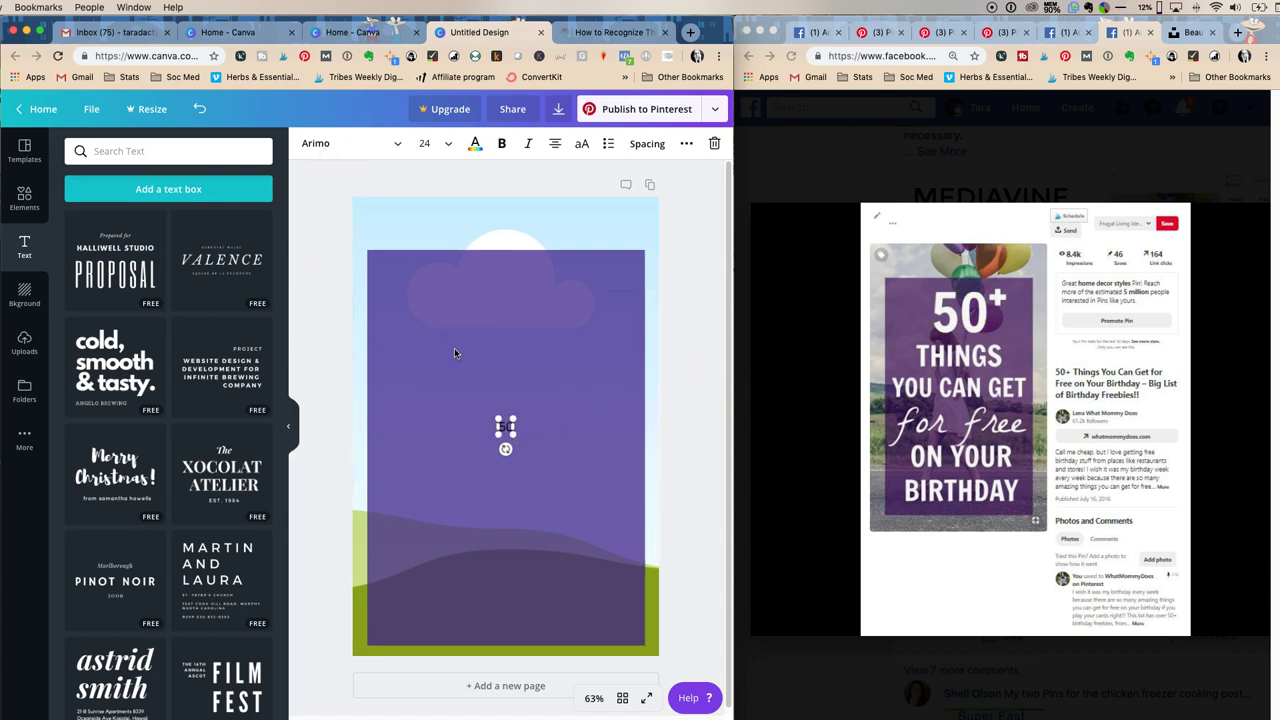
pyautogui.write('+')
pyautogui.click(436, 145)
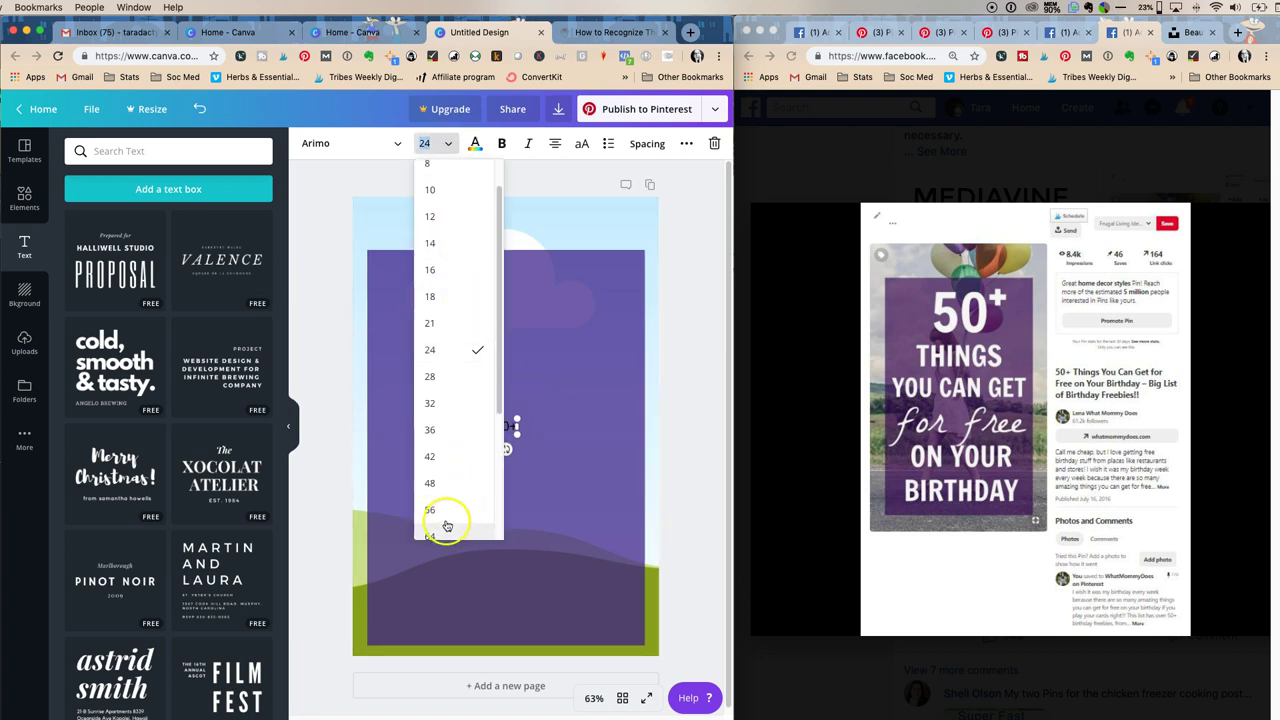
pyautogui.scroll(-4, 445, 510)
pyautogui.click(438, 410)
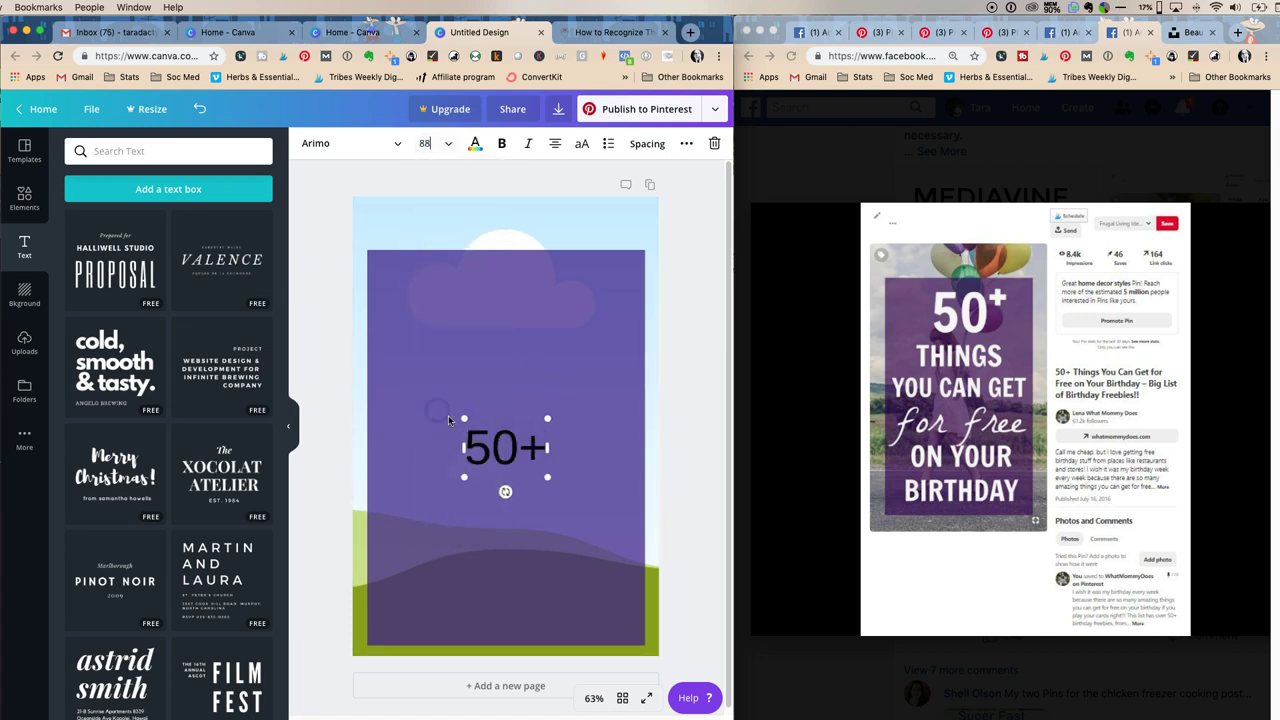
# Step: Make the 50+ text white and move it up near the top of the page
pyautogui.tripleClick(505, 450)
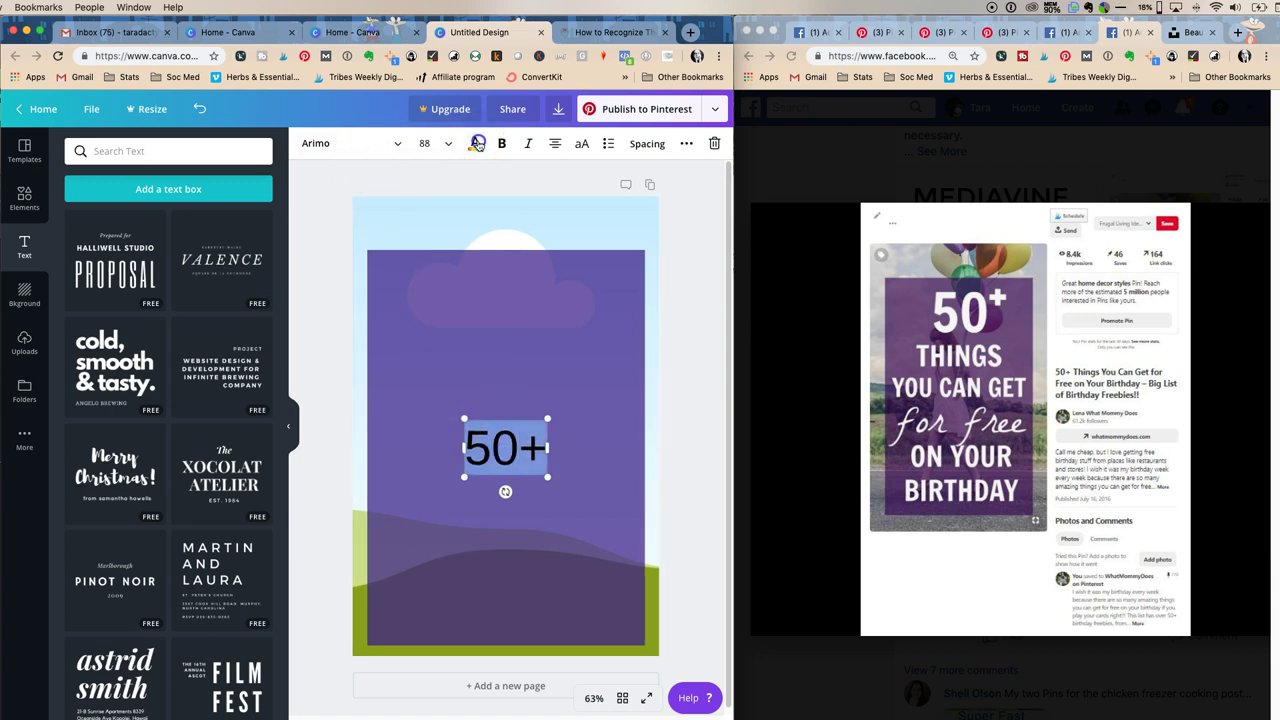
pyautogui.click(478, 143)
pyautogui.click(183, 189)
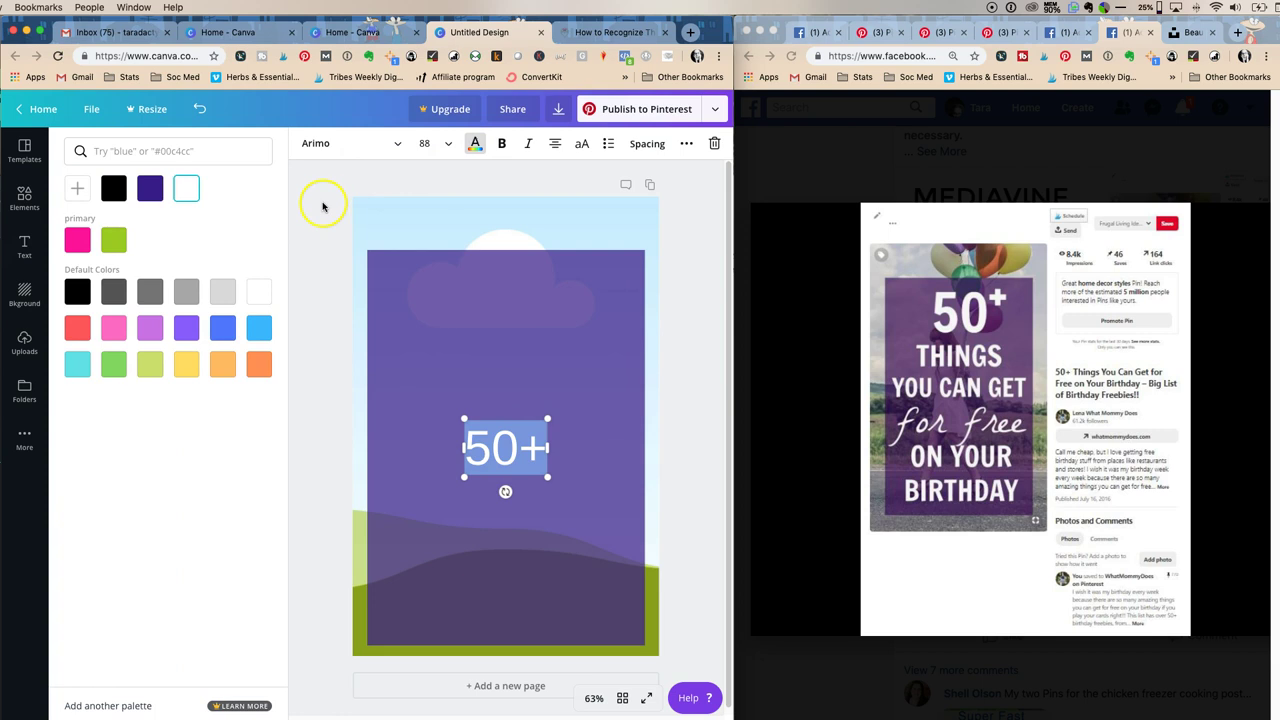
pyautogui.click(322, 207)
pyautogui.moveTo(488, 442); pyautogui.dragTo(492, 289)
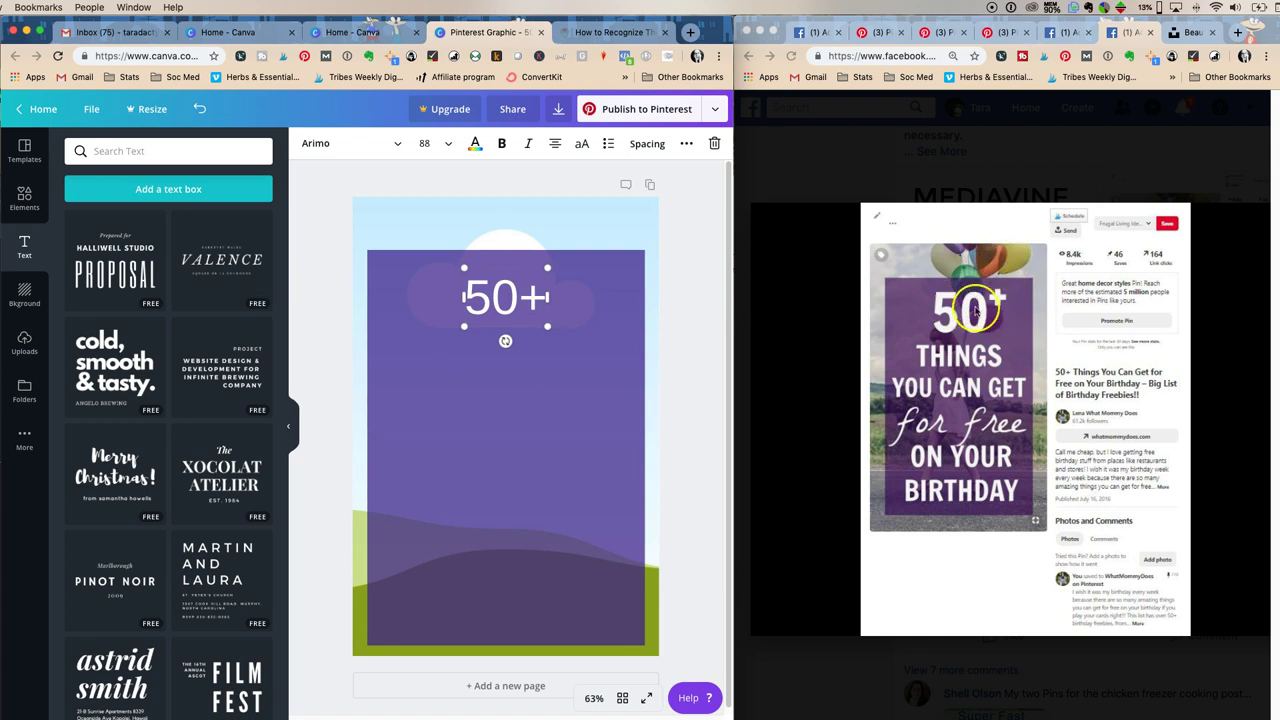
pyautogui.click(399, 143)
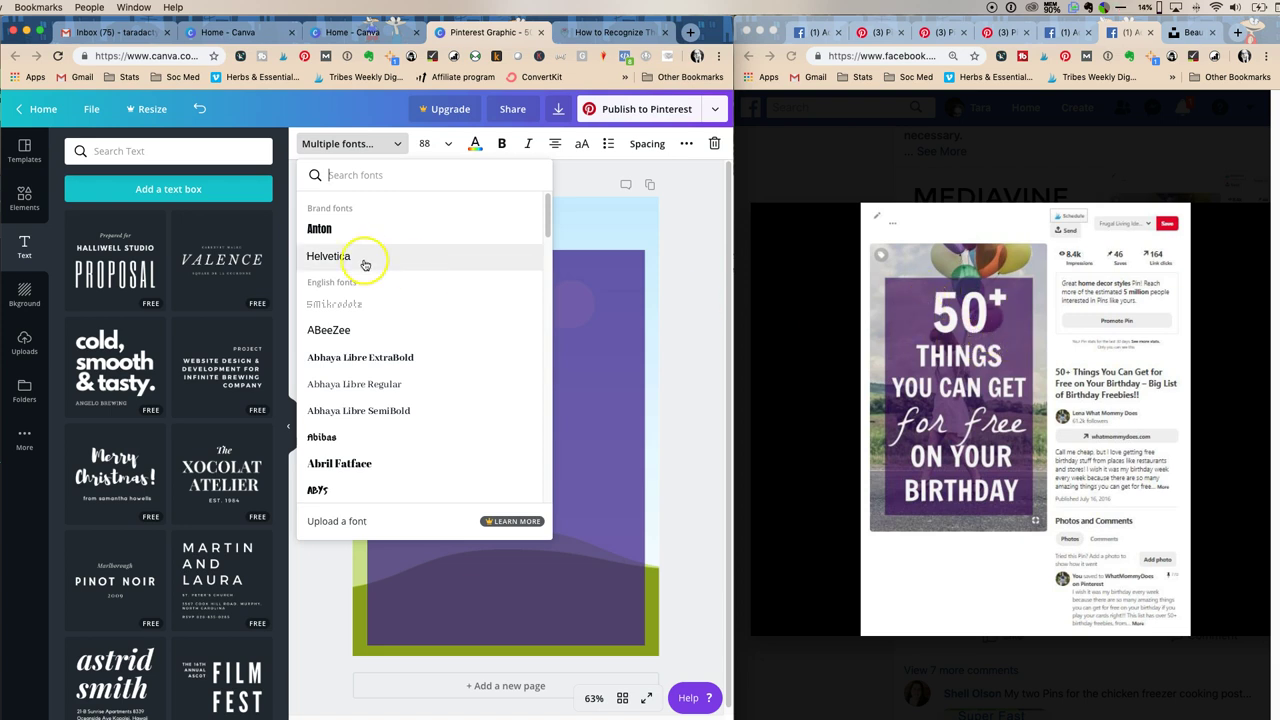
# Step: Set the heading in Anton, delete its plus sign so it reads 50, and nudge it left
pyautogui.click(327, 229)
pyautogui.click(557, 214)
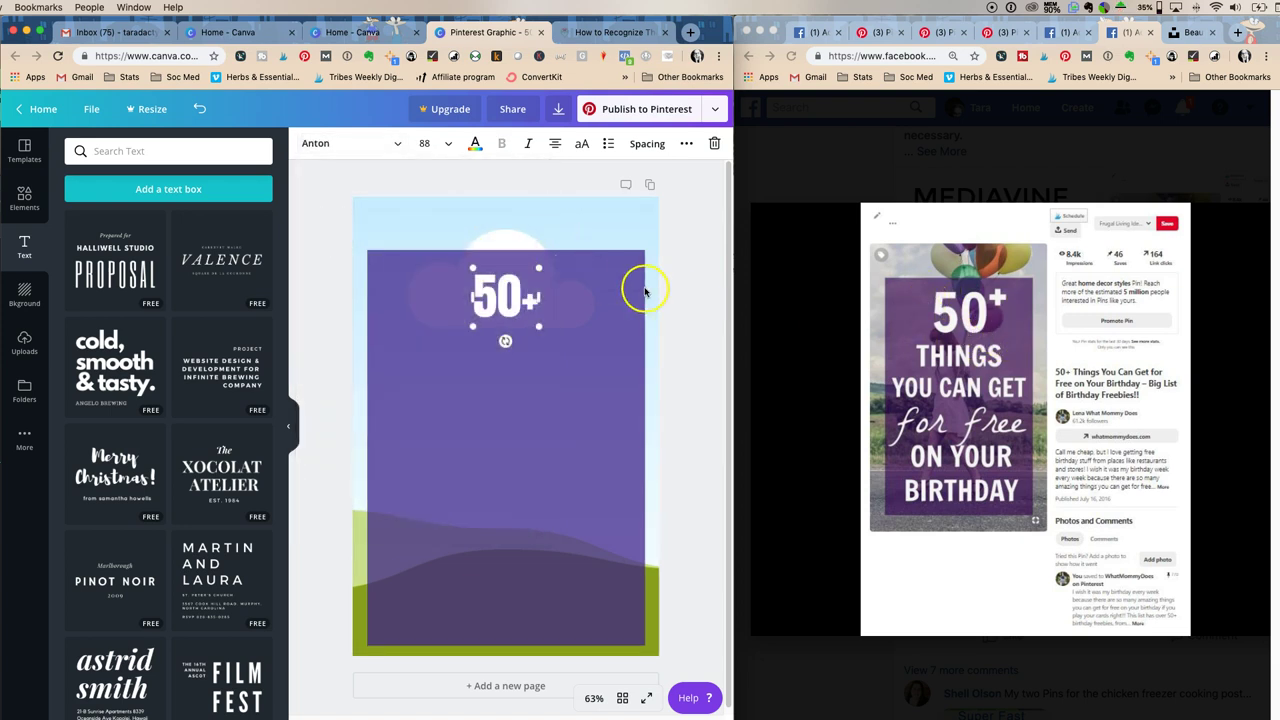
pyautogui.click(685, 289)
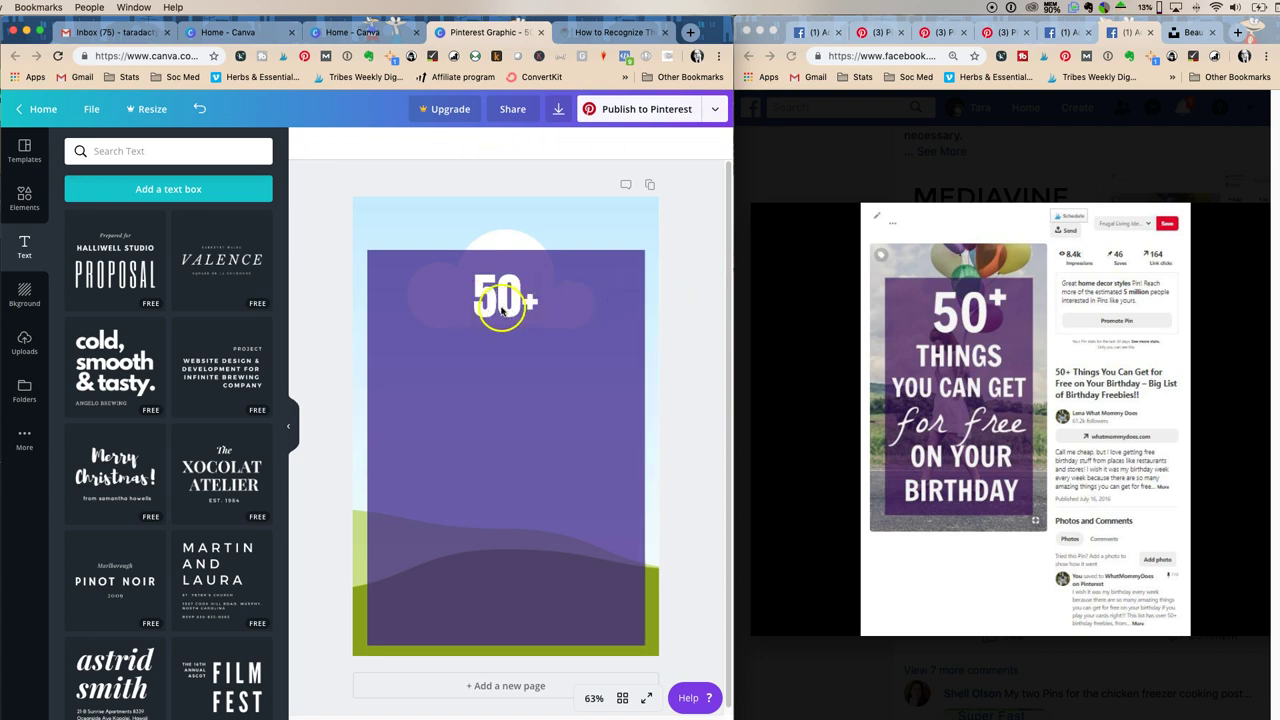
pyautogui.click(502, 310)
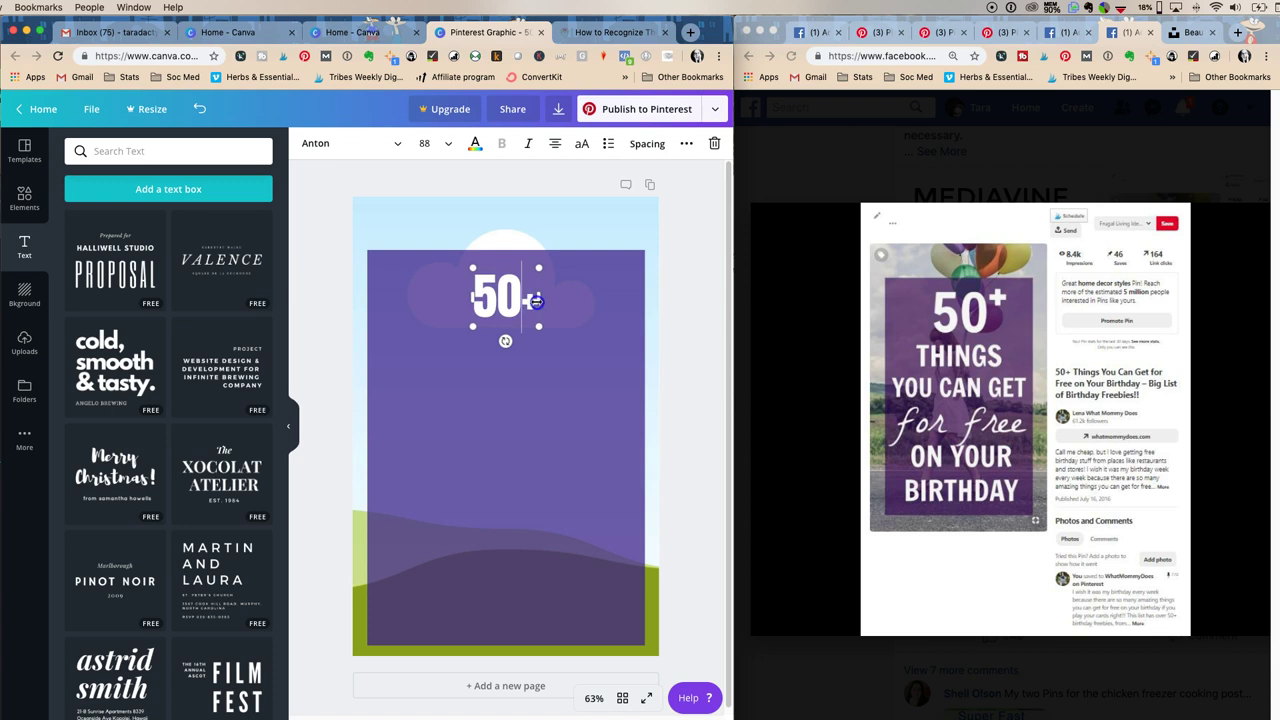
pyautogui.click(537, 300)
pyautogui.press('Delete')
pyautogui.click(704, 293)
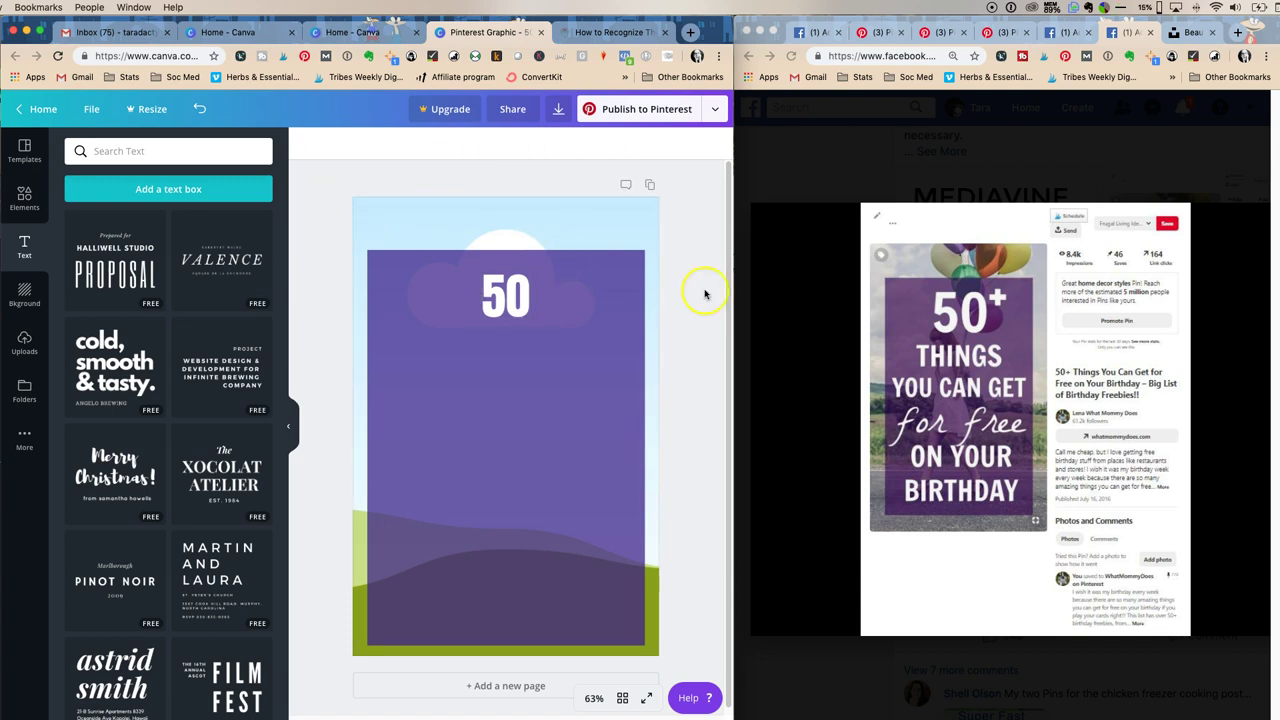
pyautogui.moveTo(520, 305); pyautogui.dragTo(502, 302)
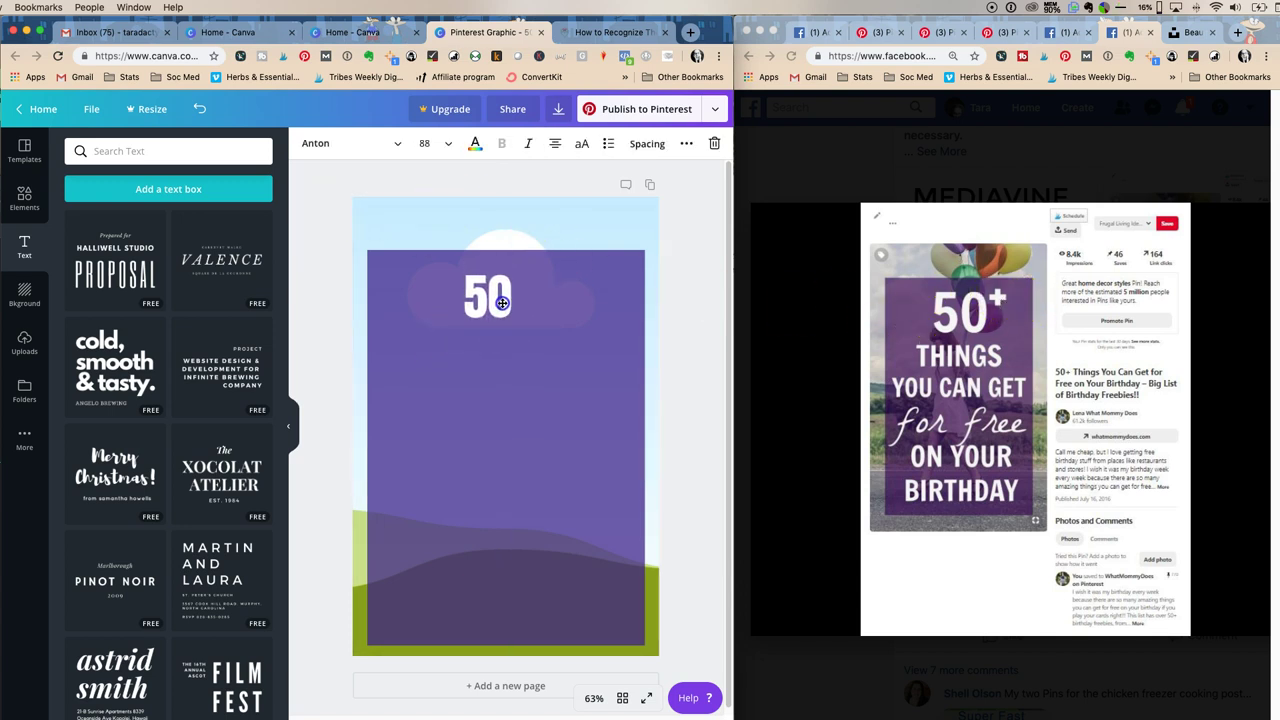
pyautogui.click(171, 189)
# Step: Clear the new text box's placeholder so it holds just a plus sign
pyautogui.doubleClick(487, 353)
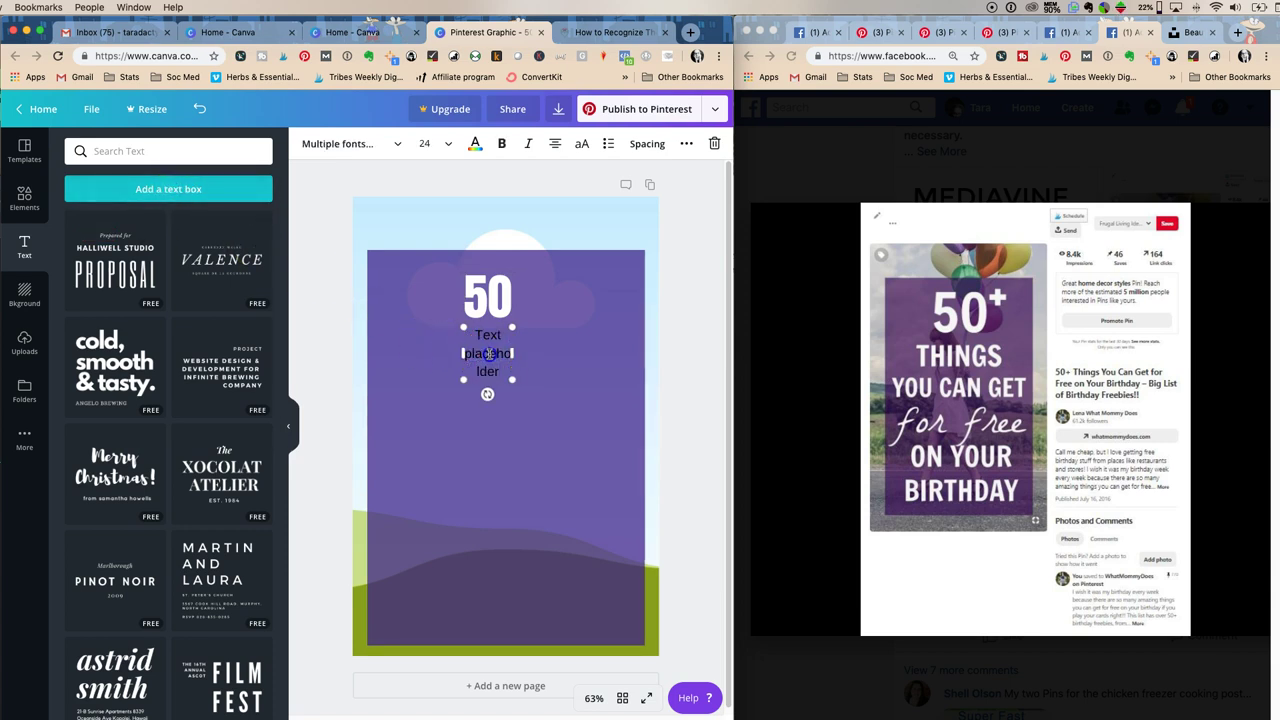
pyautogui.press('BackSpace')
pyautogui.click(492, 337)
pyautogui.click(480, 300)
pyautogui.click(491, 355)
pyautogui.click(328, 293)
pyautogui.click(485, 334)
# Step: Make the plus sign white Anton and place it at the top right of 50
pyautogui.click(330, 143)
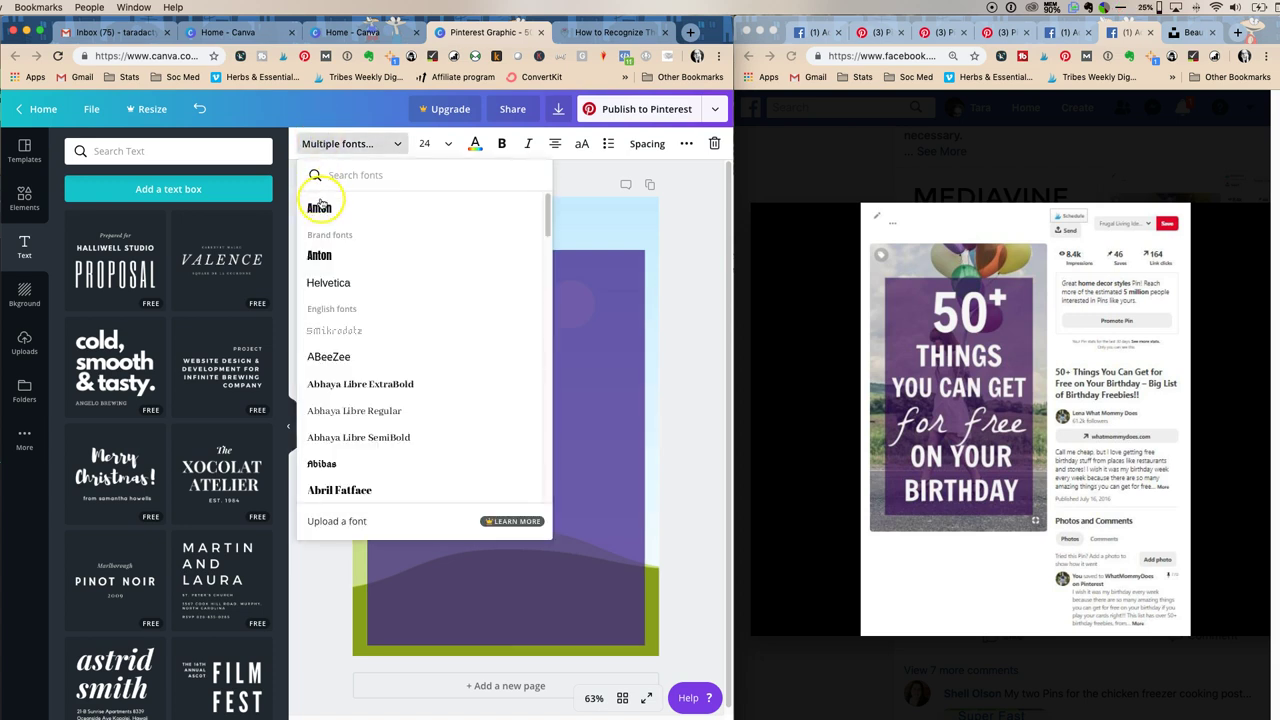
pyautogui.click(370, 185)
pyautogui.click(428, 143)
pyautogui.click(430, 142)
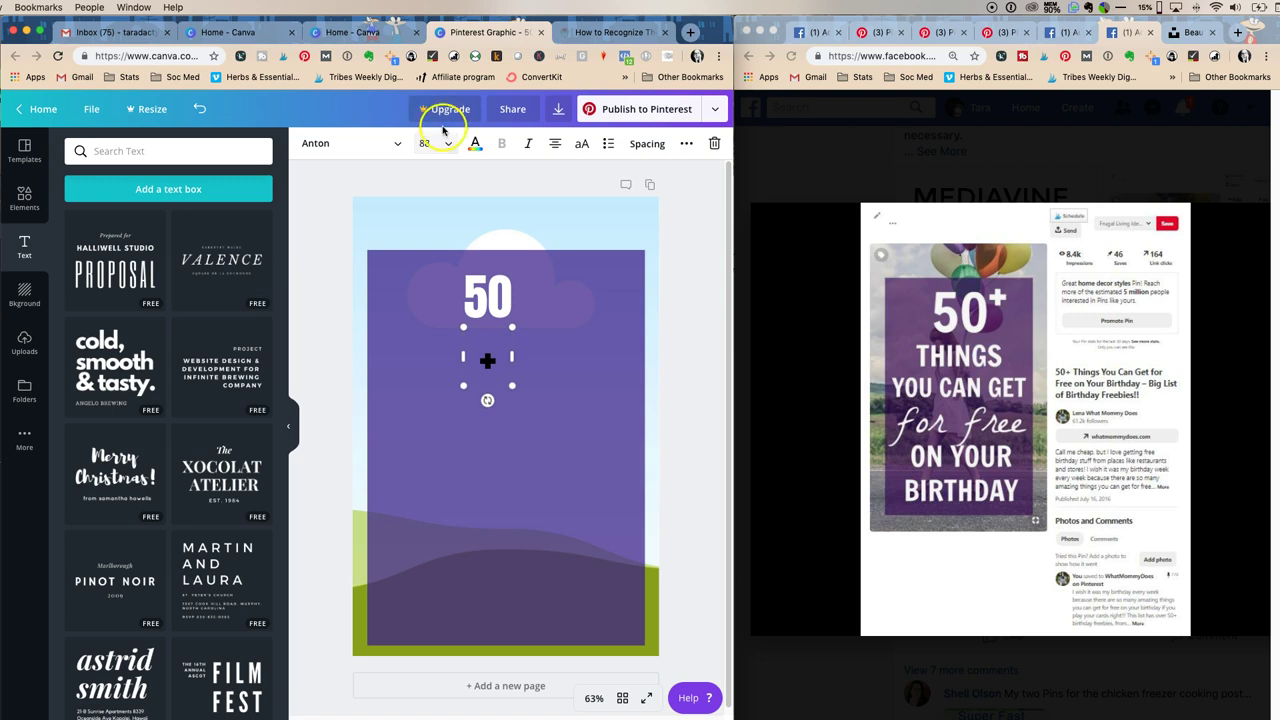
pyautogui.click(475, 143)
pyautogui.click(186, 188)
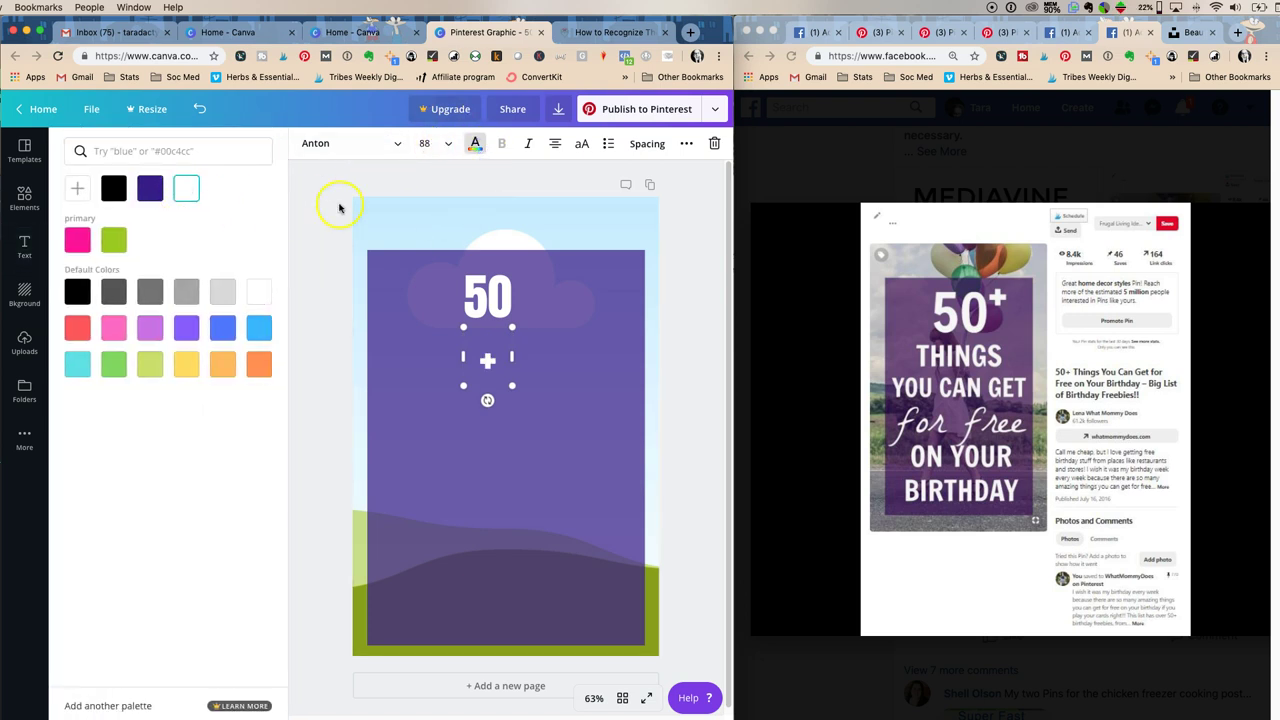
pyautogui.click(339, 208)
pyautogui.moveTo(488, 362); pyautogui.dragTo(518, 291)
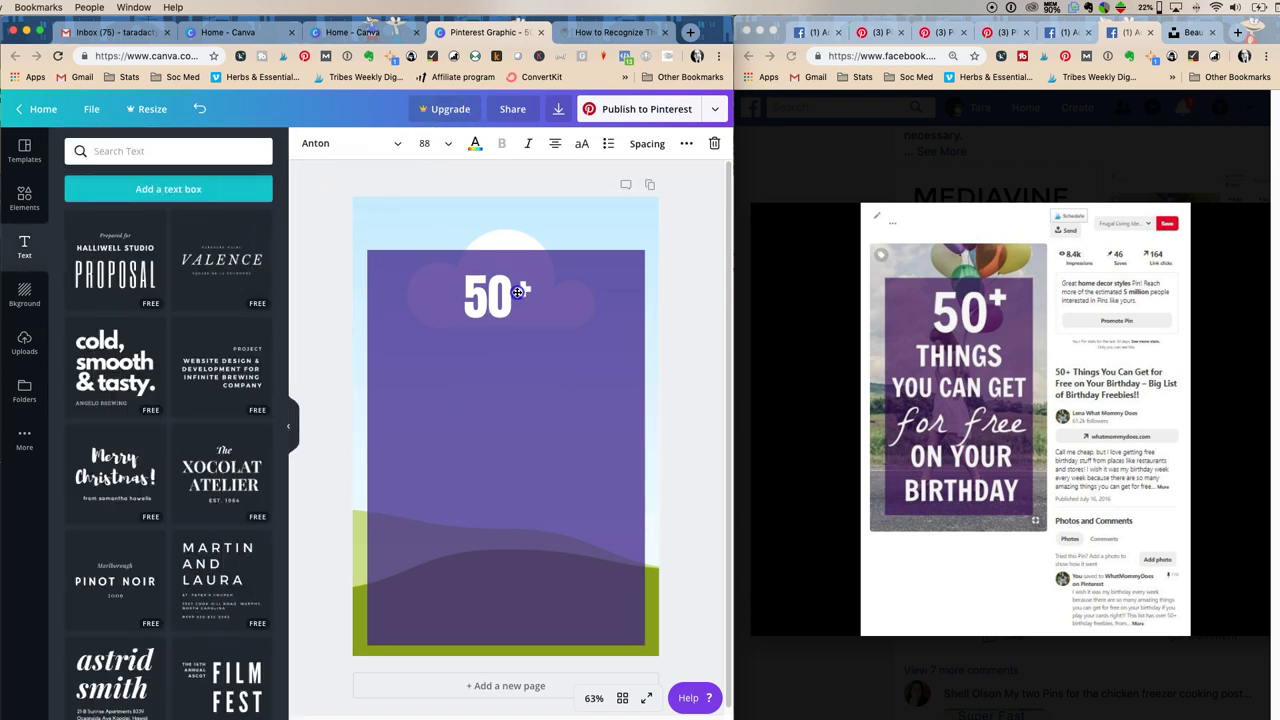
pyautogui.click(660, 407)
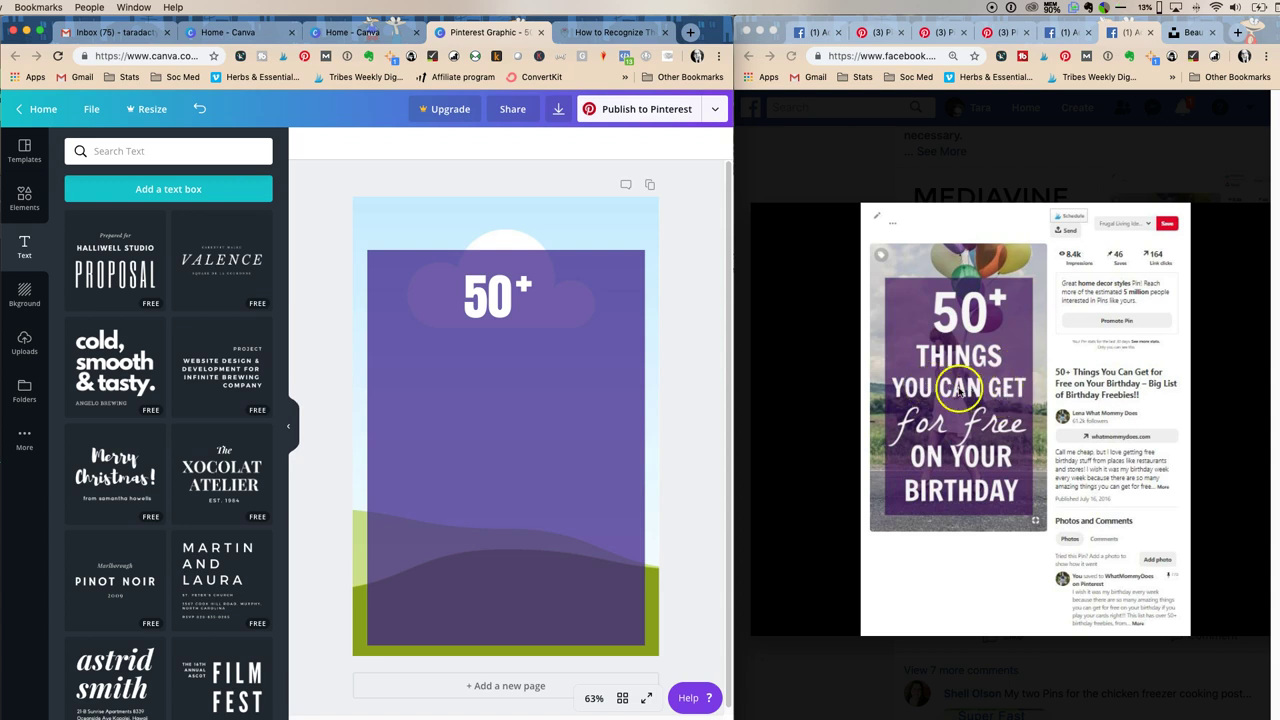
# Step: Add an enlarged text box under 50+ containing THINGS YOU CAN GET
pyautogui.click(180, 190)
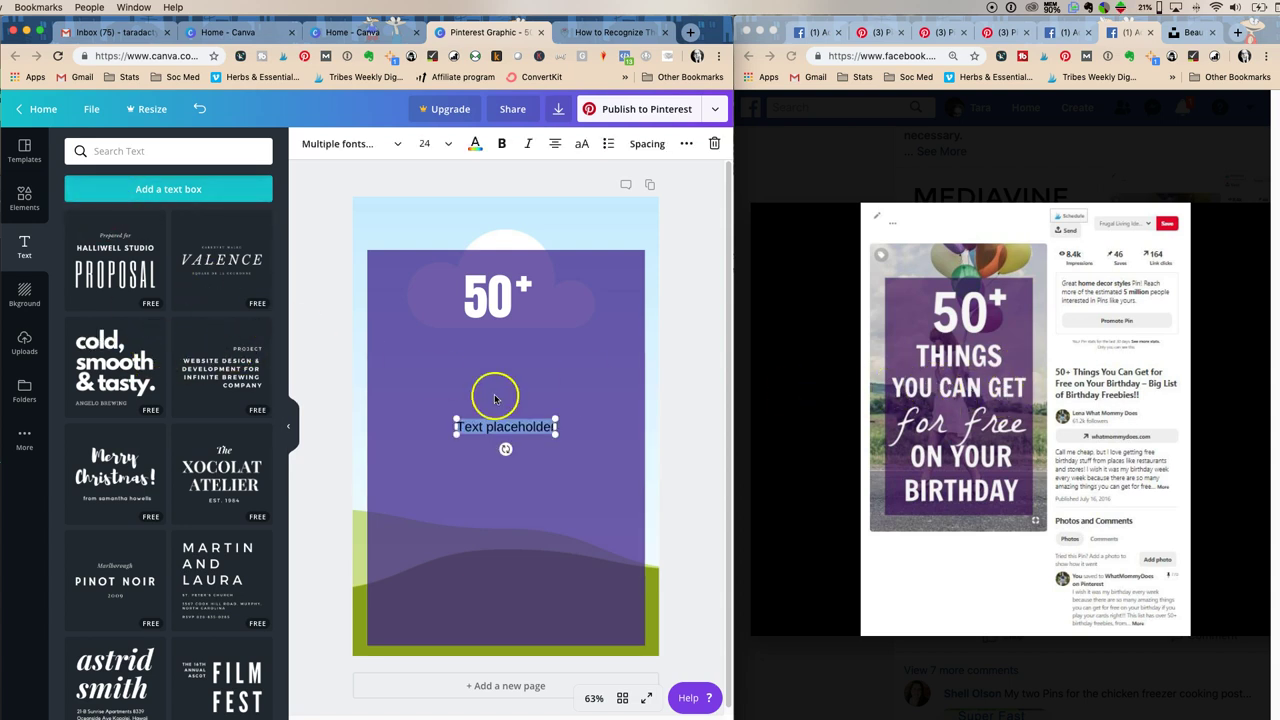
pyautogui.moveTo(556, 434); pyautogui.dragTo(635, 479)
pyautogui.moveTo(456, 446); pyautogui.dragTo(385, 459)
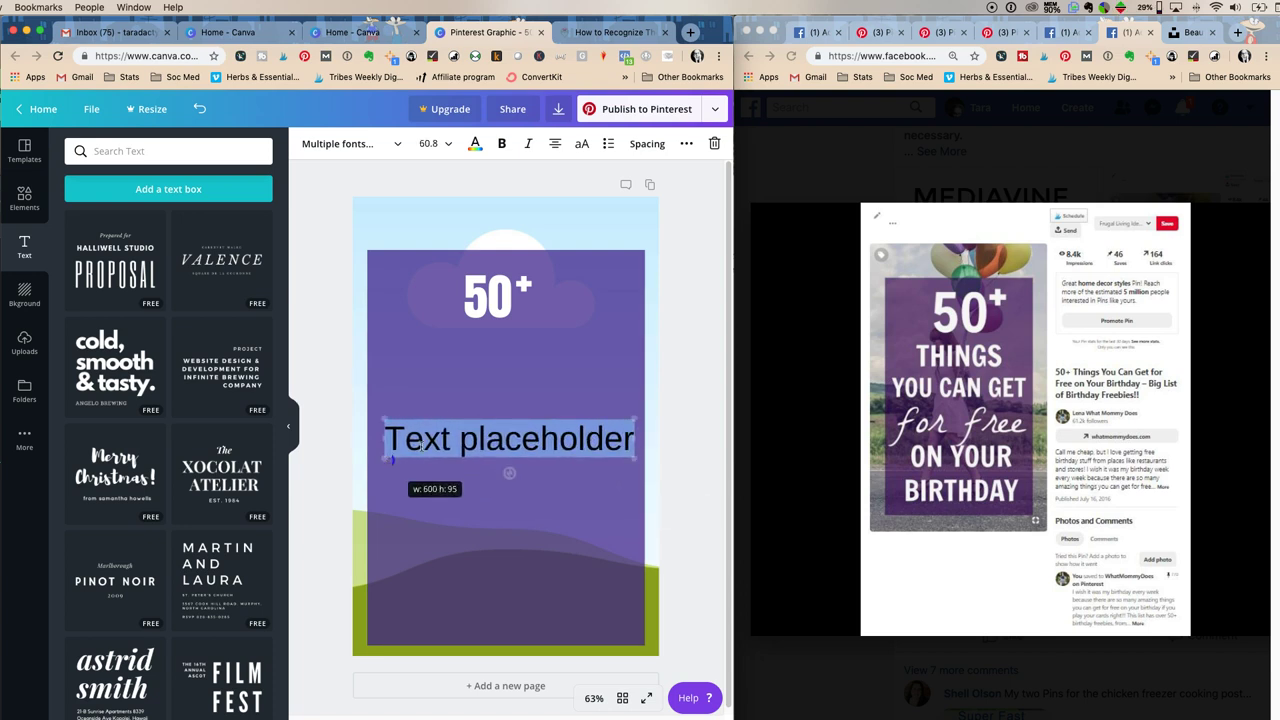
pyautogui.tripleClick(485, 435)
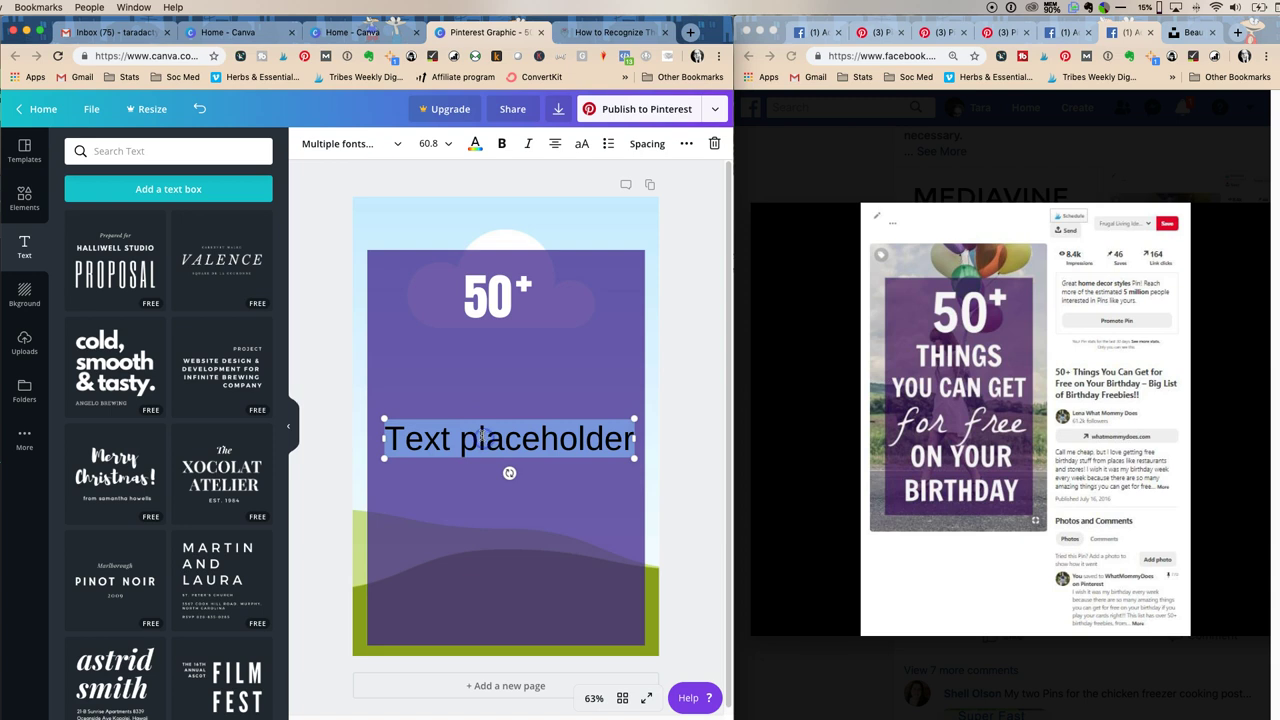
pyautogui.write('THIN')
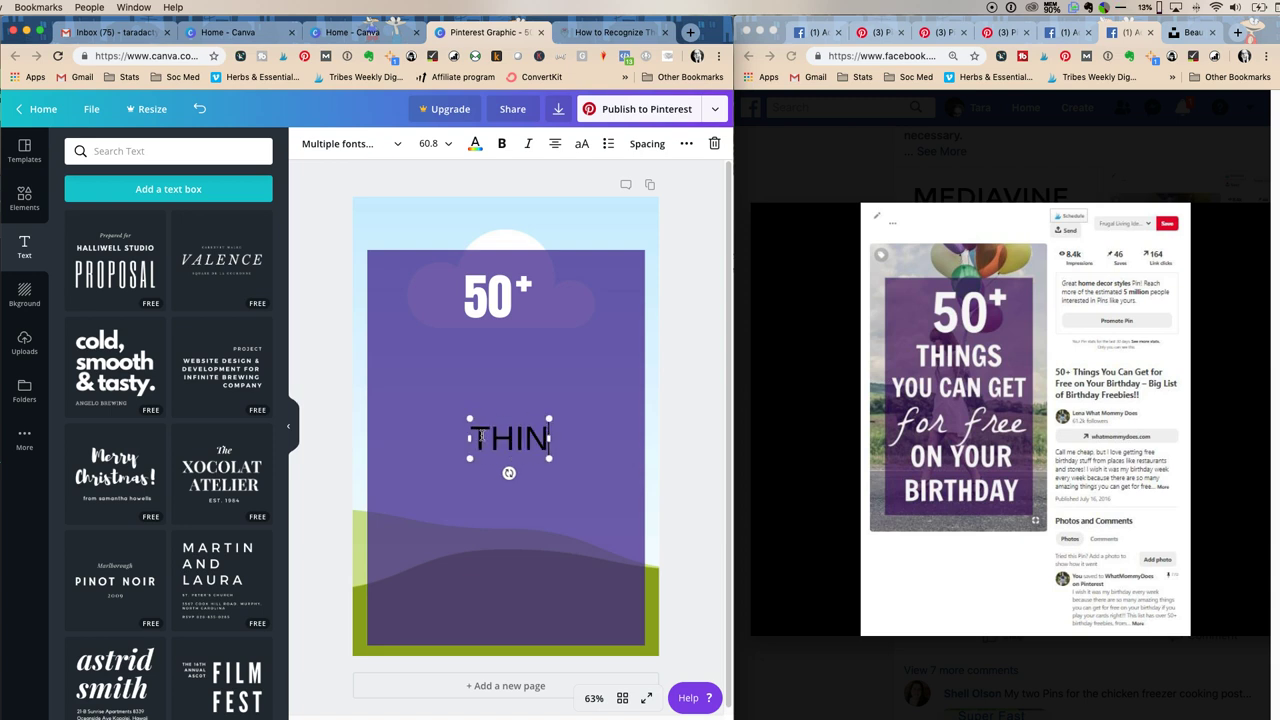
pyautogui.write('GS YOU')
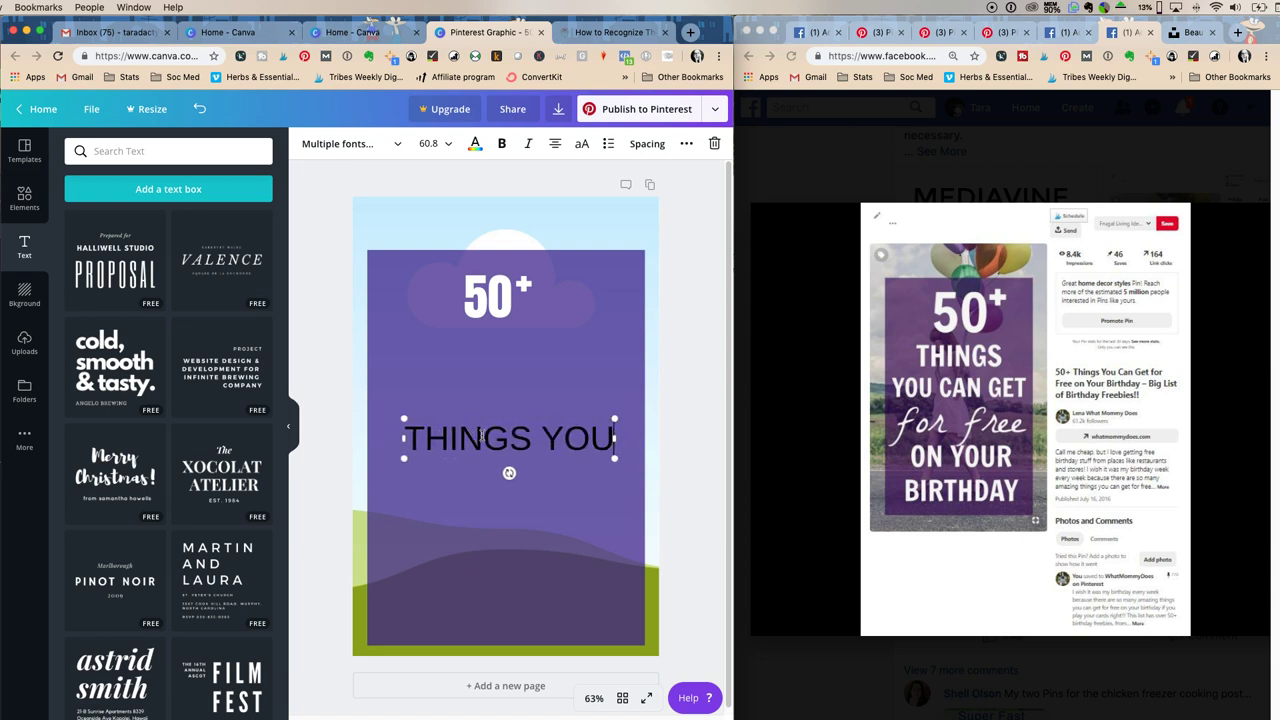
pyautogui.write(' CAN GET')
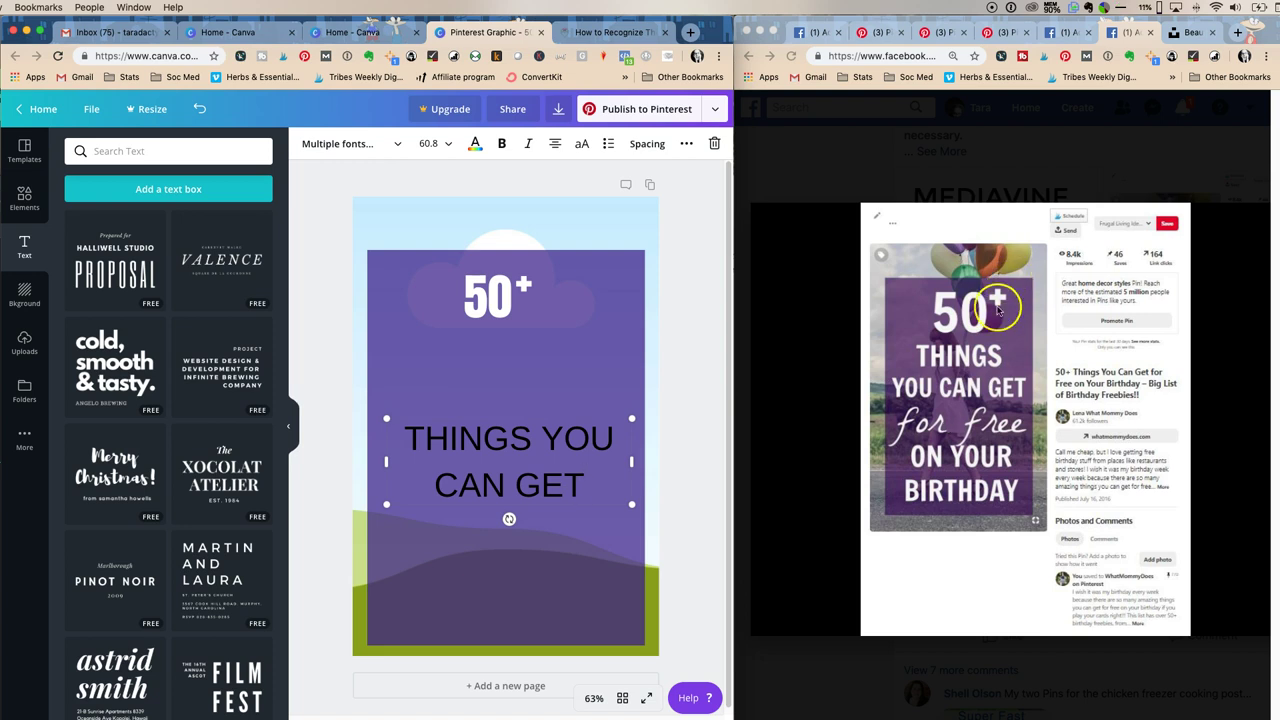
pyautogui.tripleClick(541, 464)
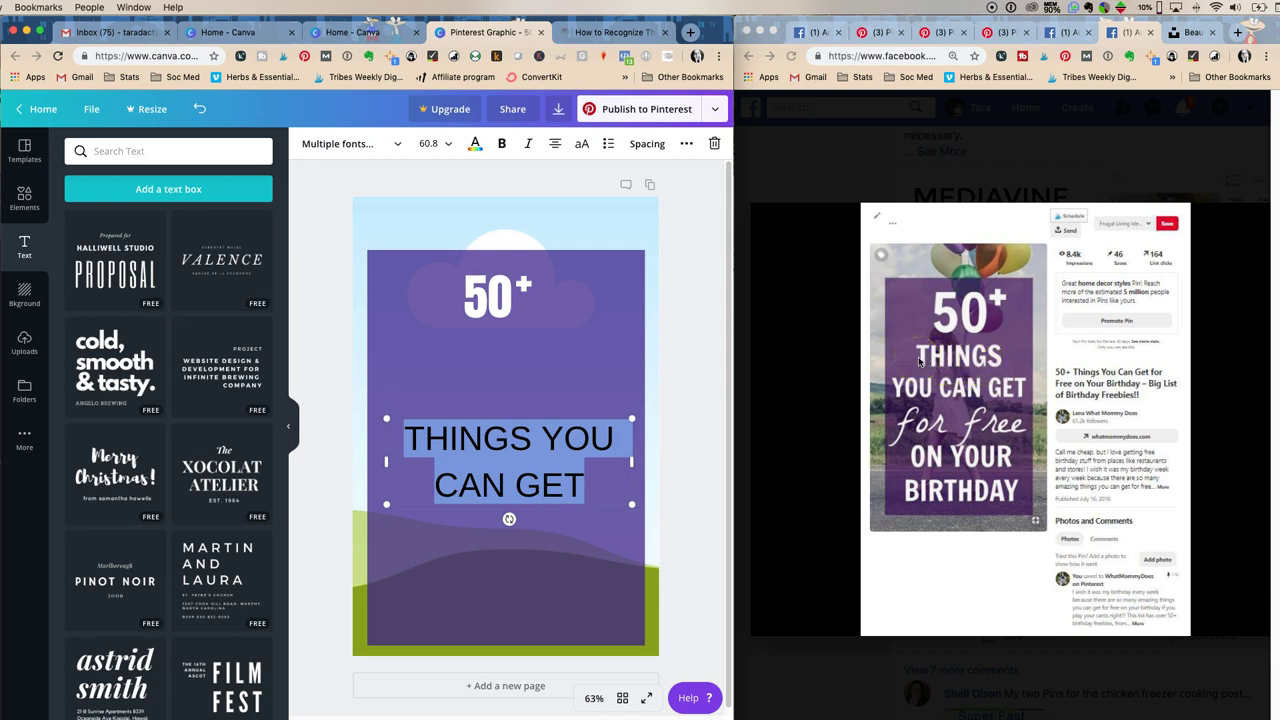
# Step: Try the Game Station Condensed font on THINGS YOU CAN GET
pyautogui.click(362, 146)
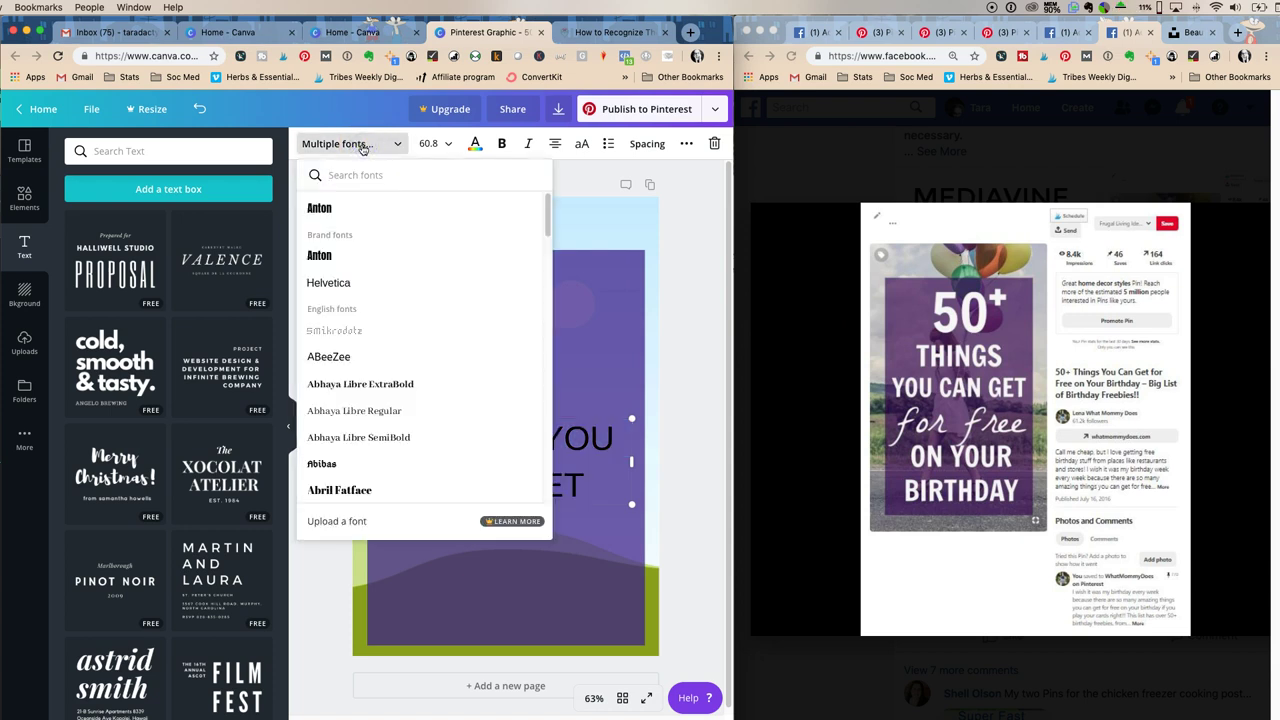
pyautogui.write('CON')
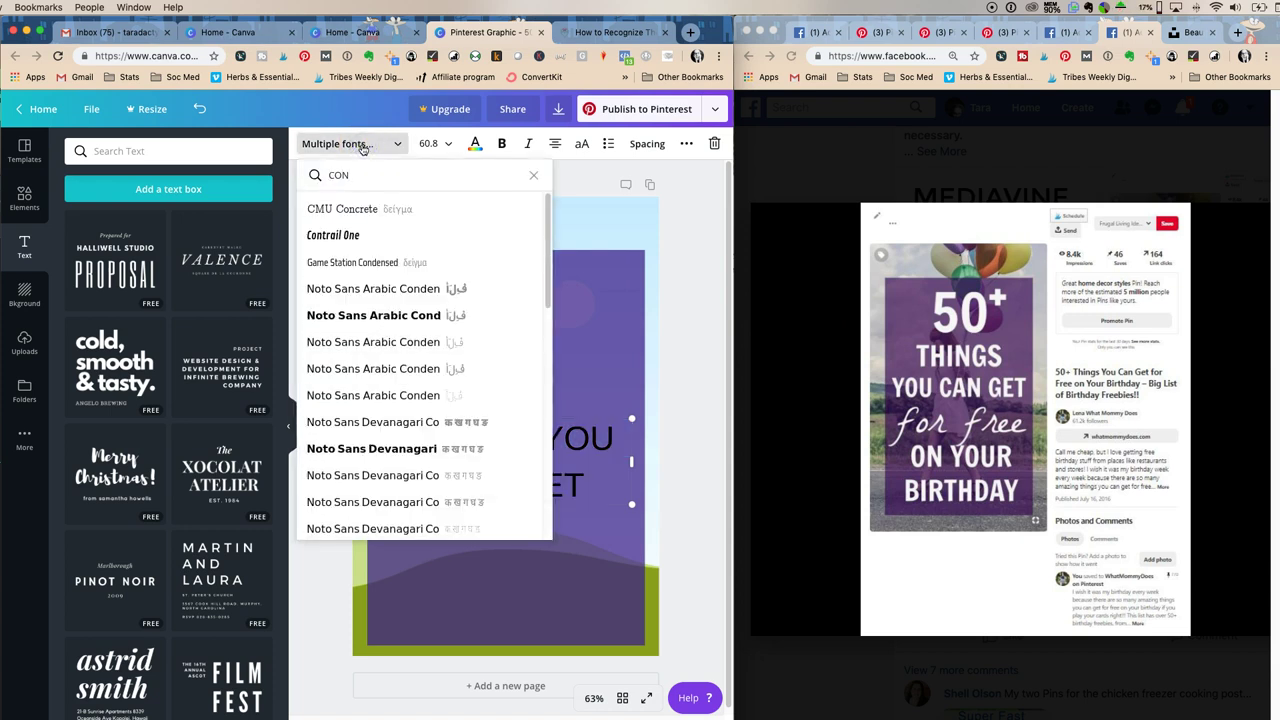
pyautogui.click(353, 264)
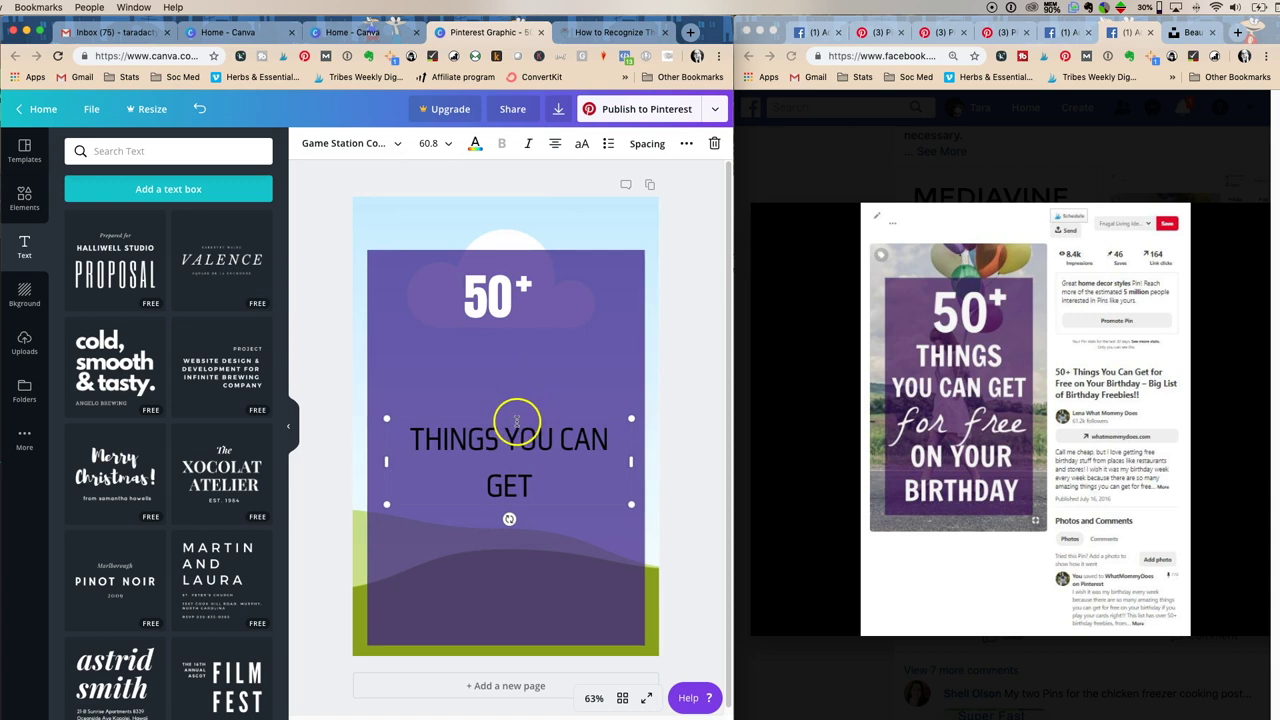
pyautogui.doubleClick(530, 470)
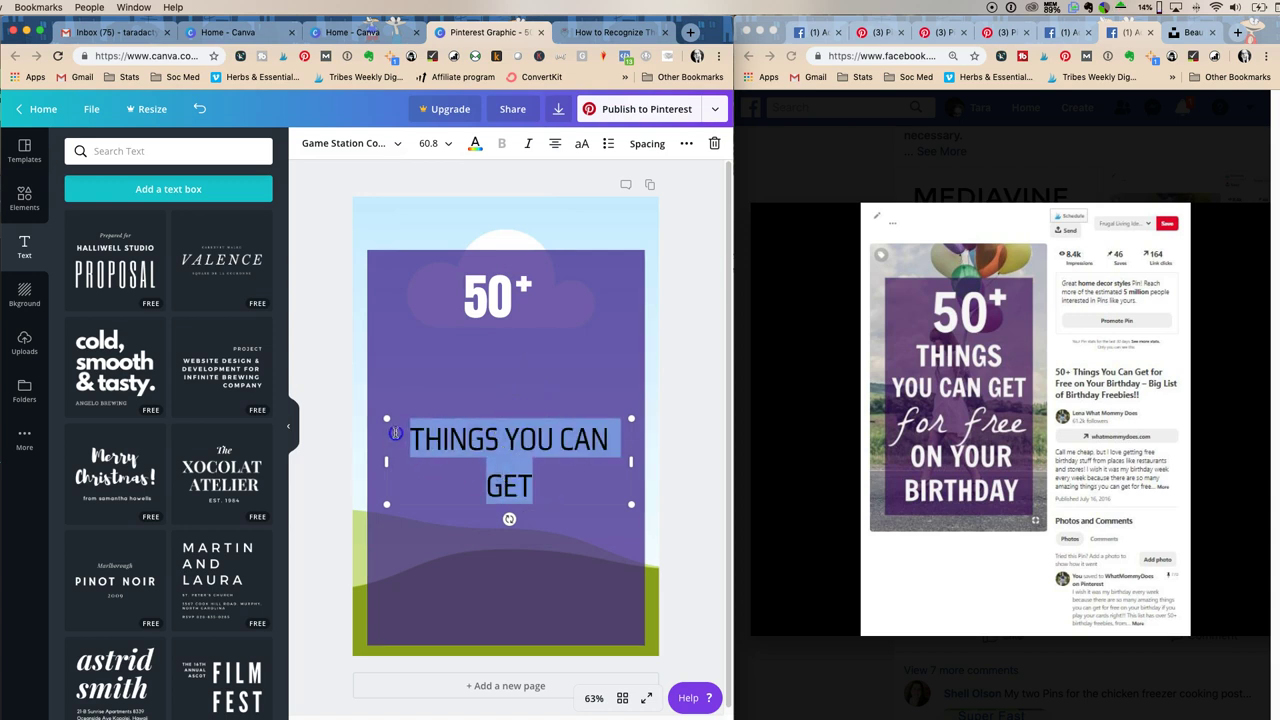
# Step: Switch the text to Antonio Bold and move it up just beneath 50+
pyautogui.click(388, 145)
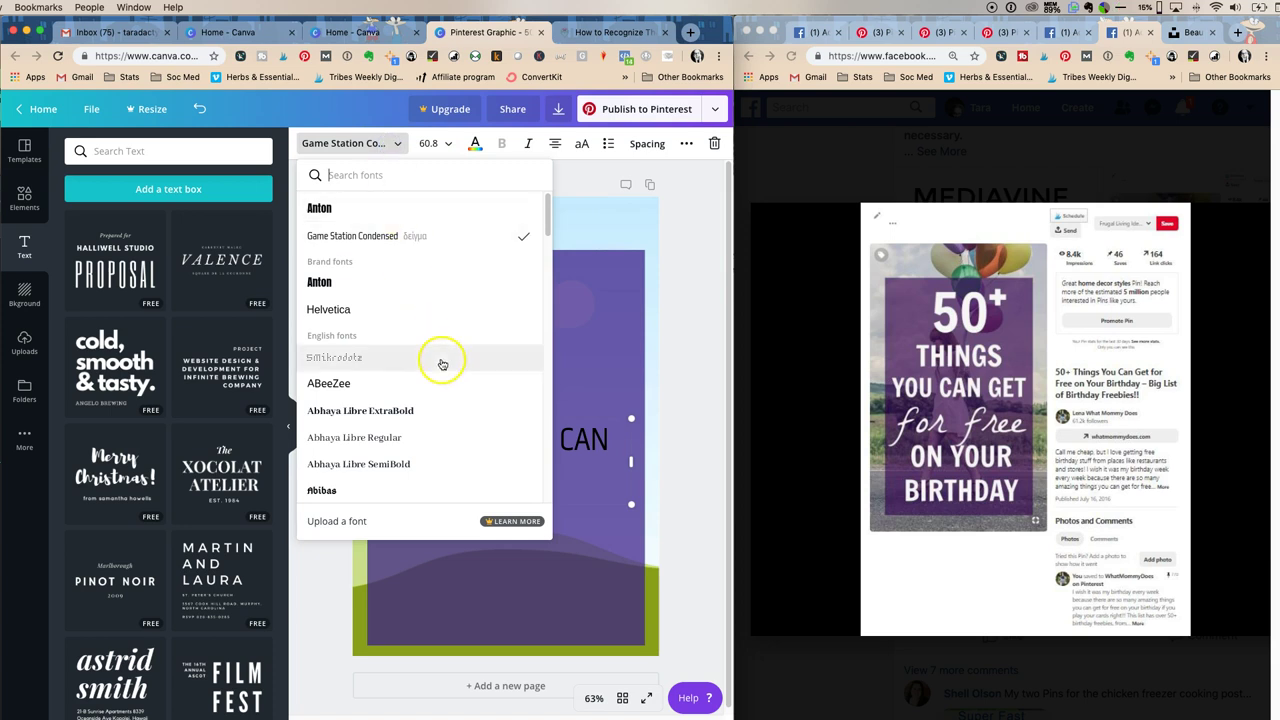
pyautogui.scroll(-10, 449, 372)
pyautogui.scroll(-6, 449, 381)
pyautogui.scroll(-3, 450, 381)
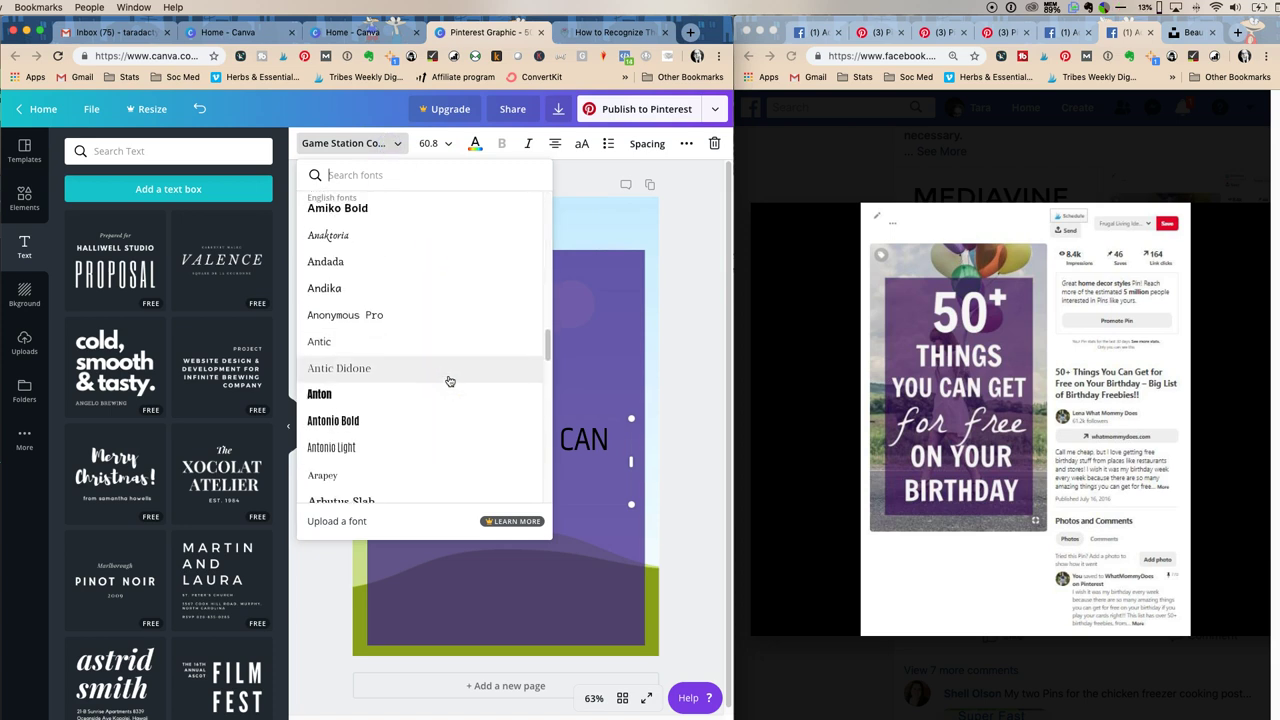
pyautogui.click(409, 386)
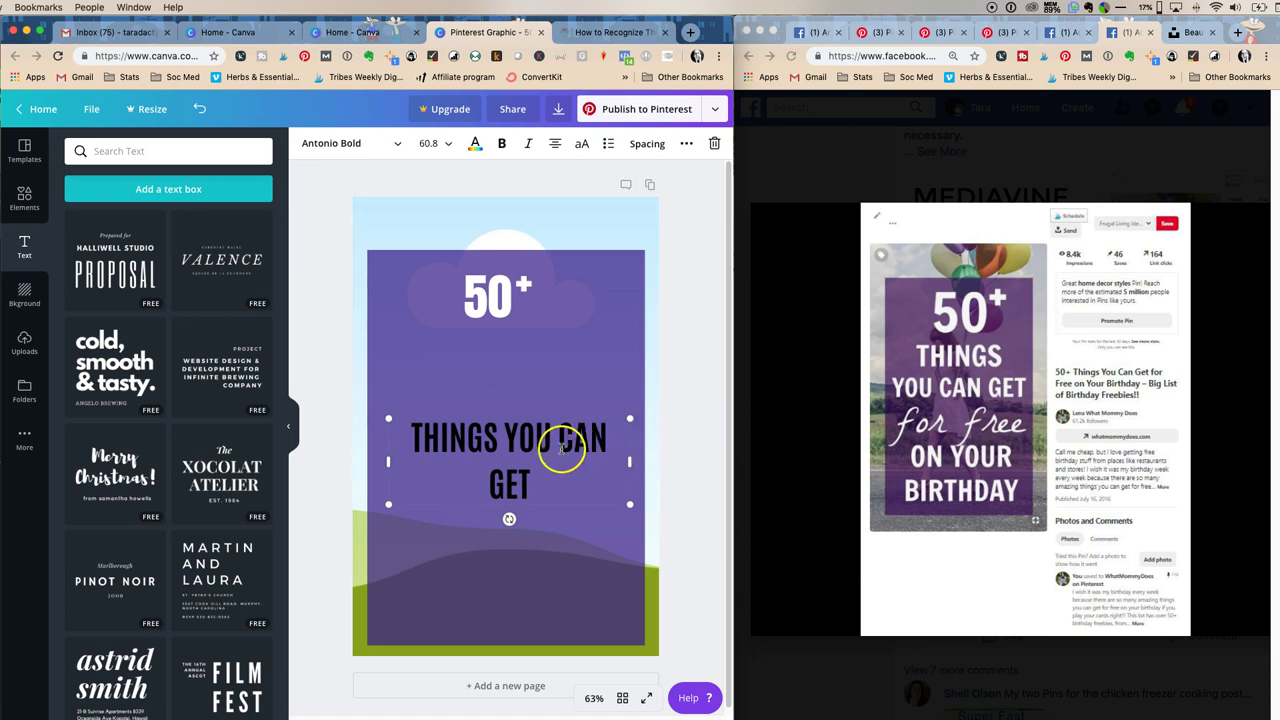
pyautogui.moveTo(507, 429); pyautogui.dragTo(509, 354)
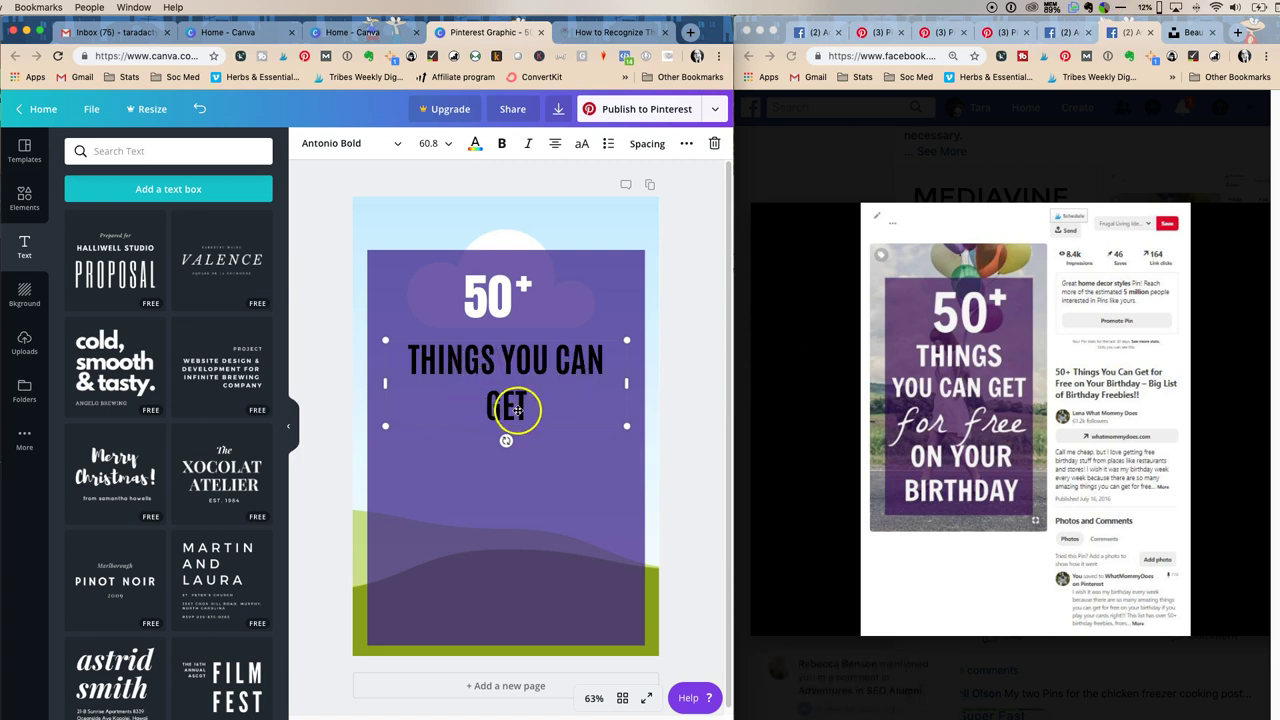
# Step: Break the headline after THINGS and enlarge it to size 105, nearly the panel's width
pyautogui.doubleClick(508, 358)
pyautogui.click(503, 362)
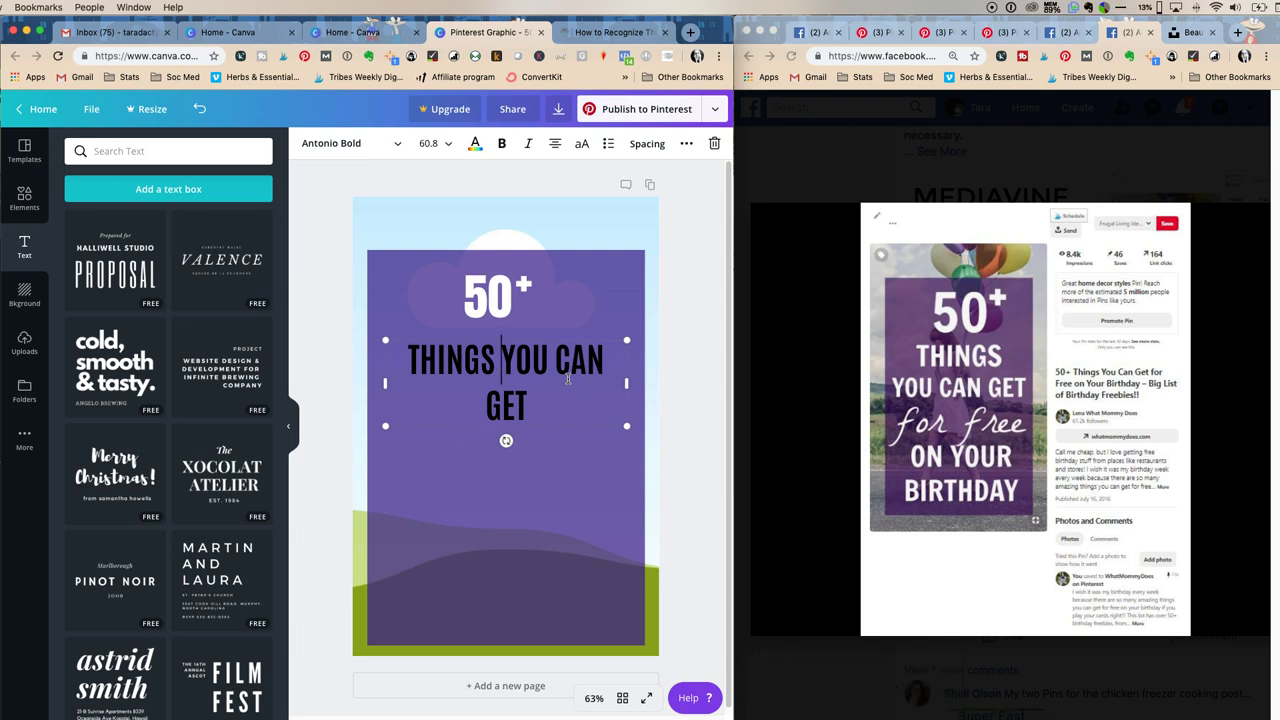
pyautogui.press('Return')
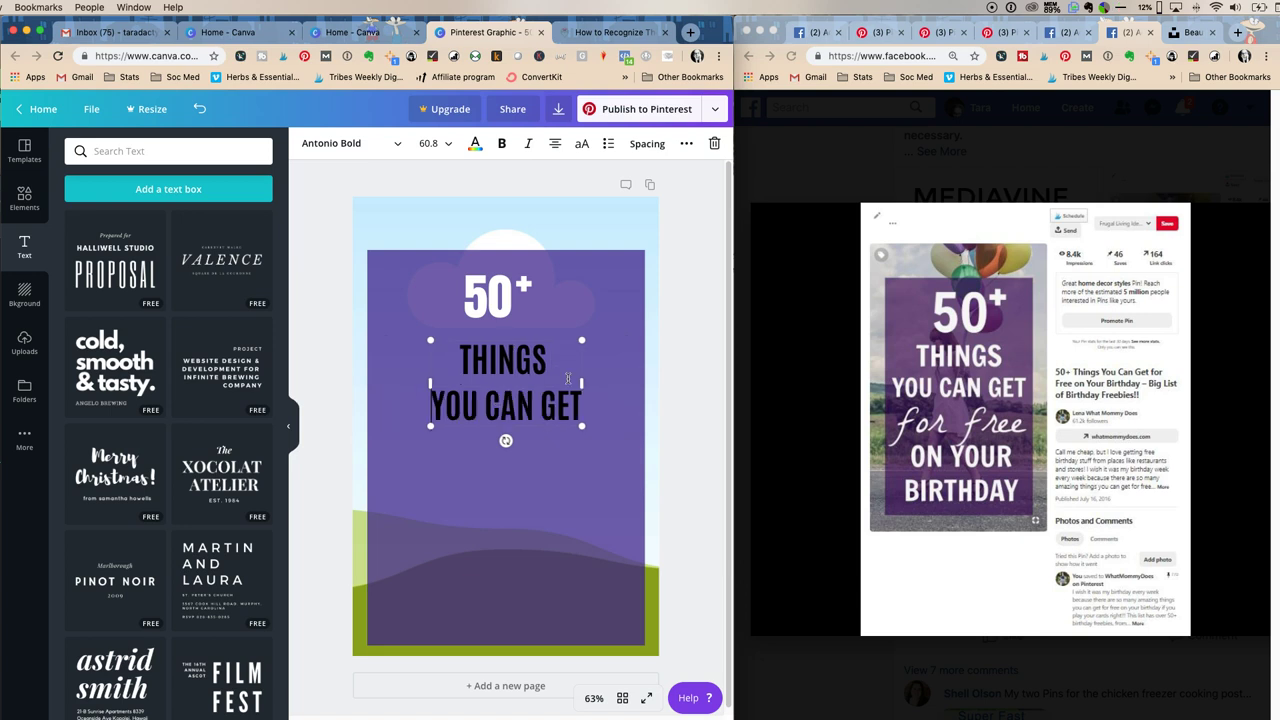
pyautogui.moveTo(582, 340); pyautogui.dragTo(636, 303)
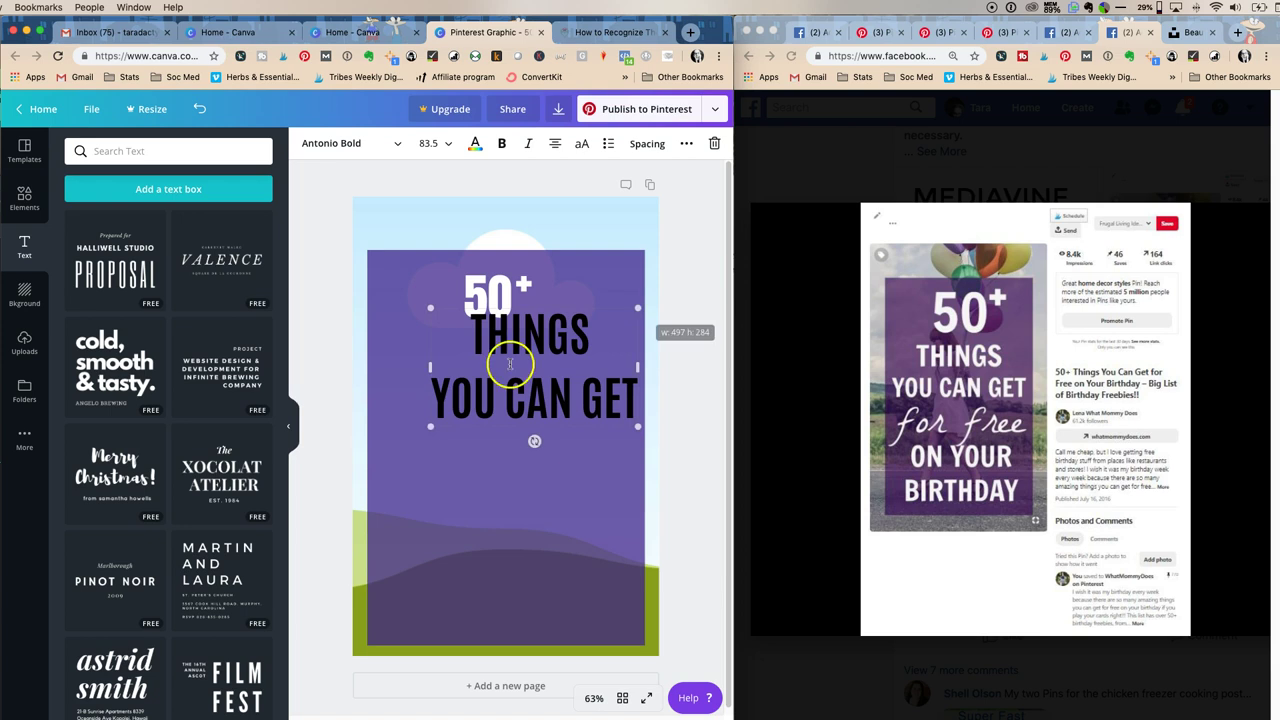
pyautogui.moveTo(430, 428); pyautogui.dragTo(377, 457)
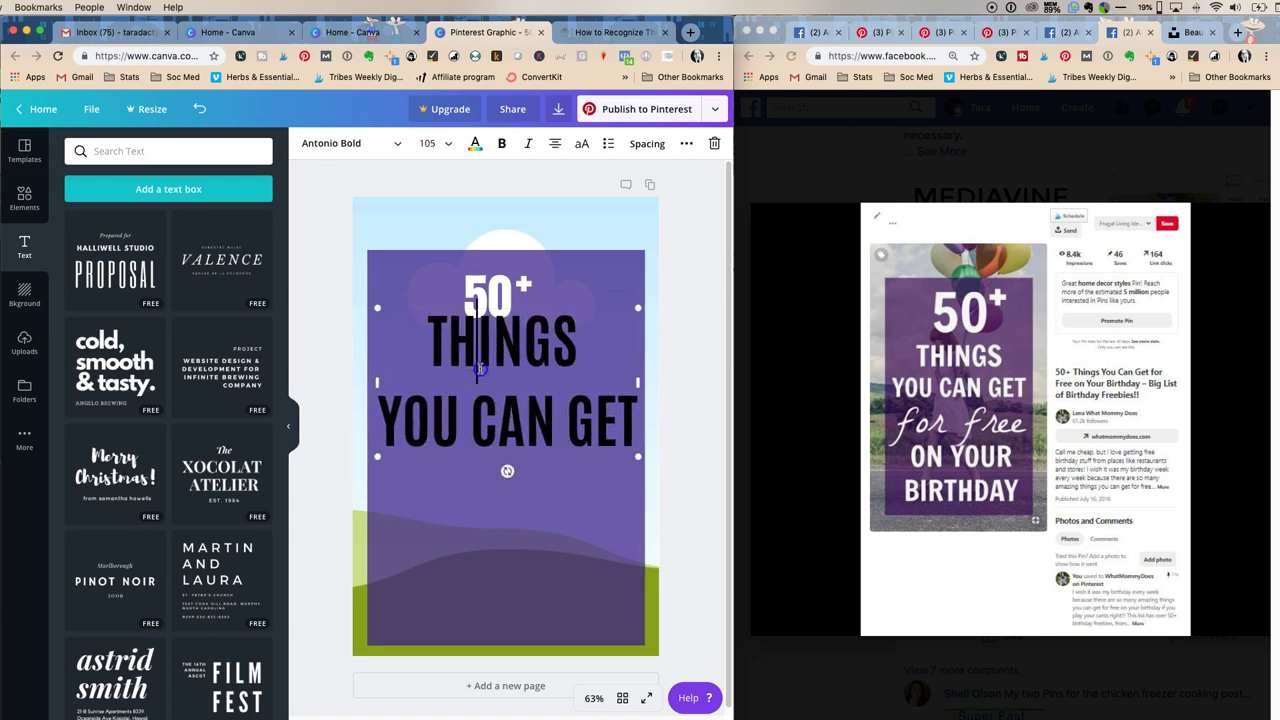
# Step: Shift the headline slightly lower and bring up its letter and line spacing settings
pyautogui.click(314, 277)
pyautogui.moveTo(522, 330); pyautogui.dragTo(522, 345)
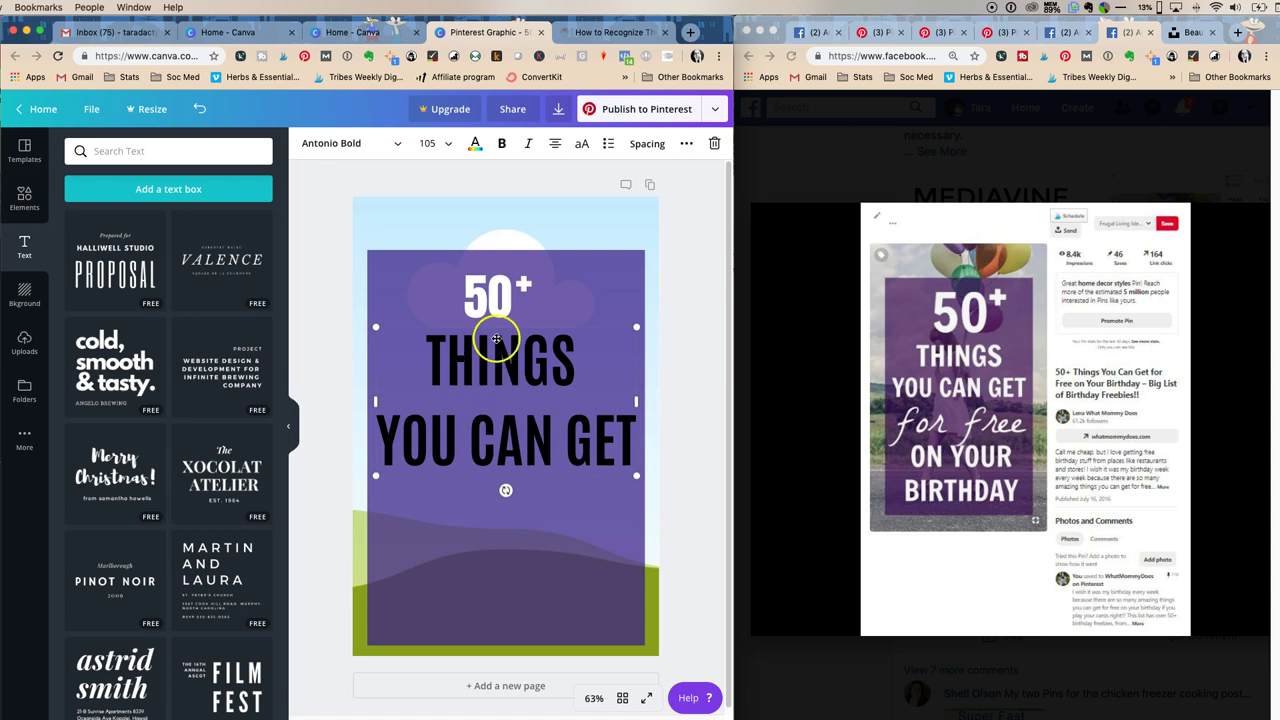
pyautogui.click(639, 146)
# Step: Tighten the headline's line height and shrink it to font size 89
pyautogui.click(631, 215)
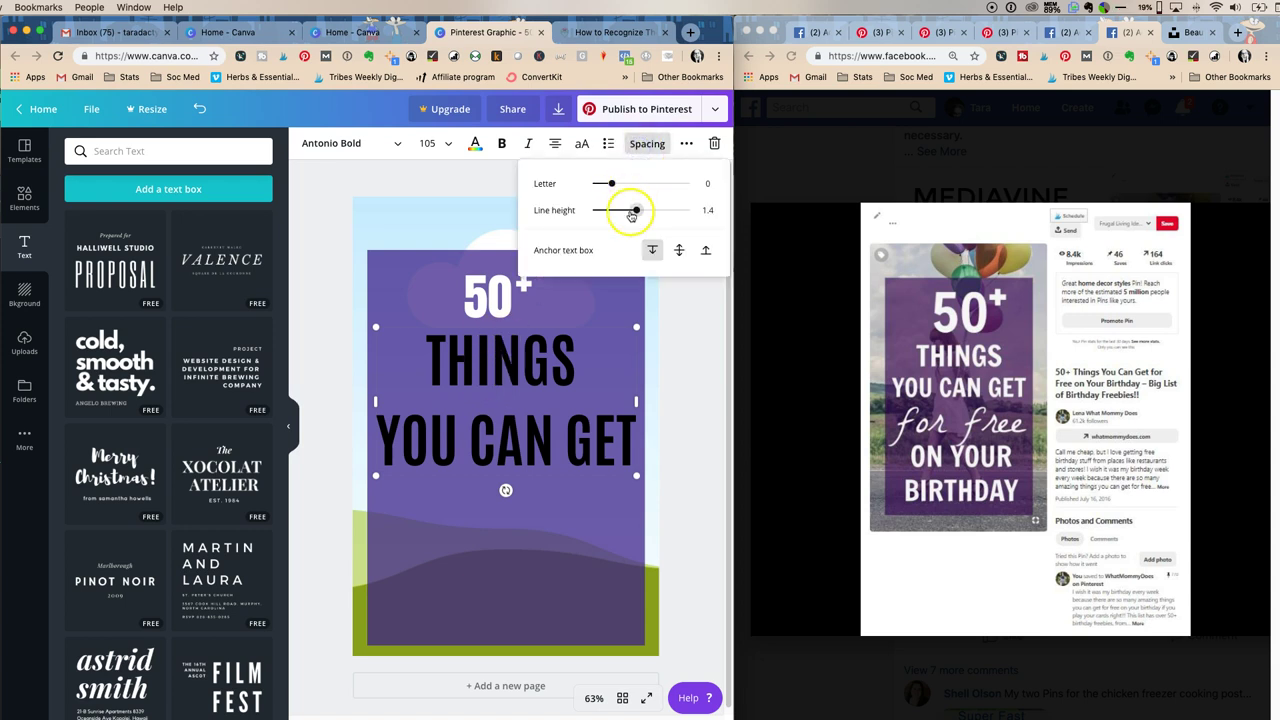
pyautogui.moveTo(640, 210); pyautogui.dragTo(622, 213)
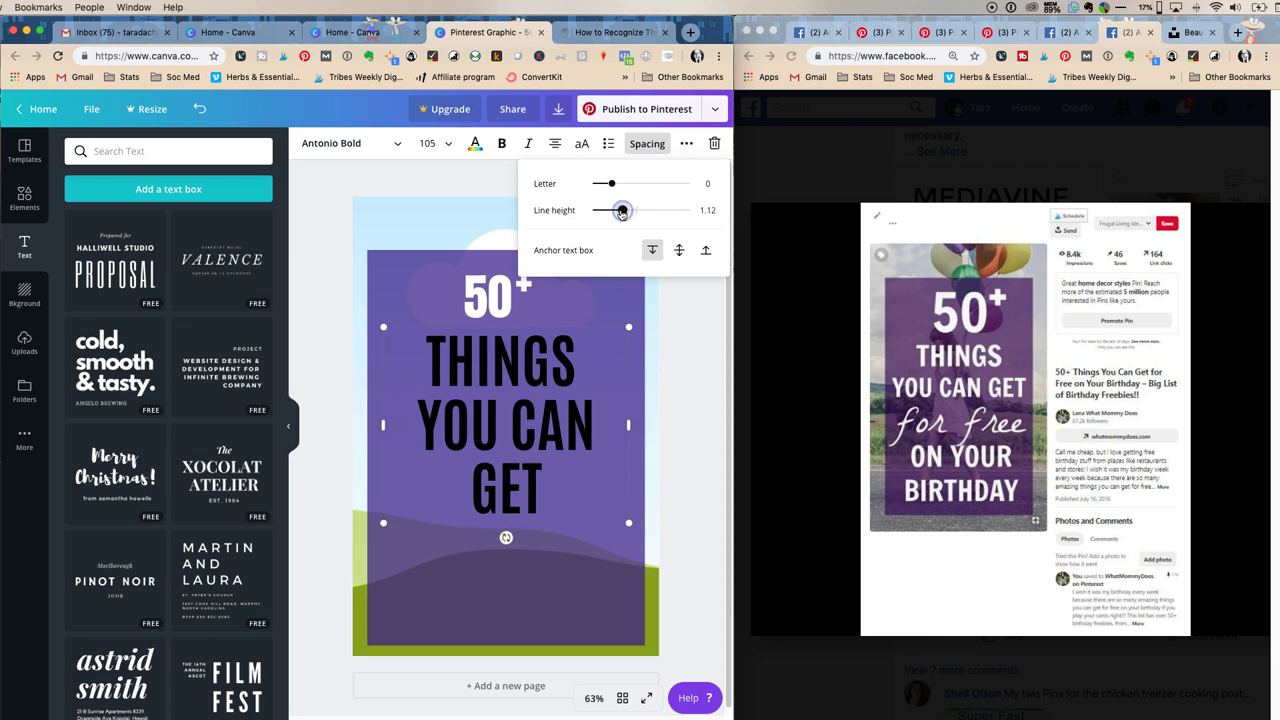
pyautogui.click(443, 145)
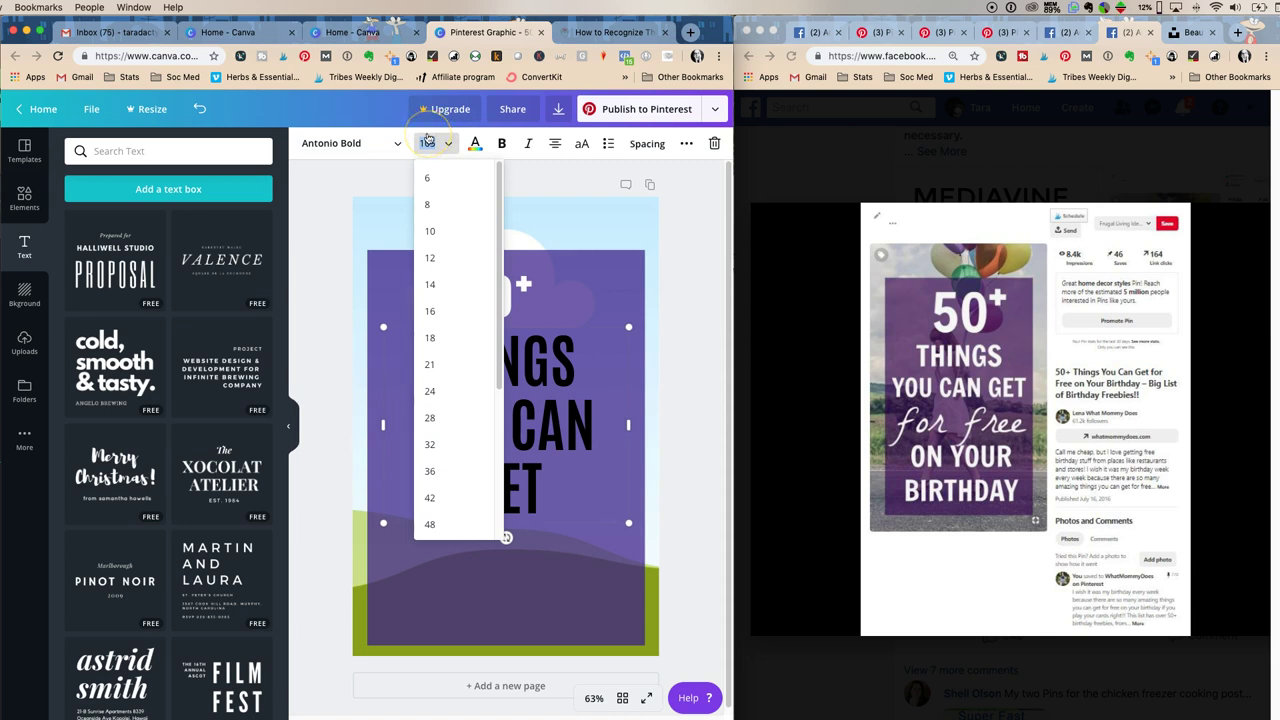
pyautogui.write('95')
pyautogui.press('Return')
pyautogui.click(491, 349)
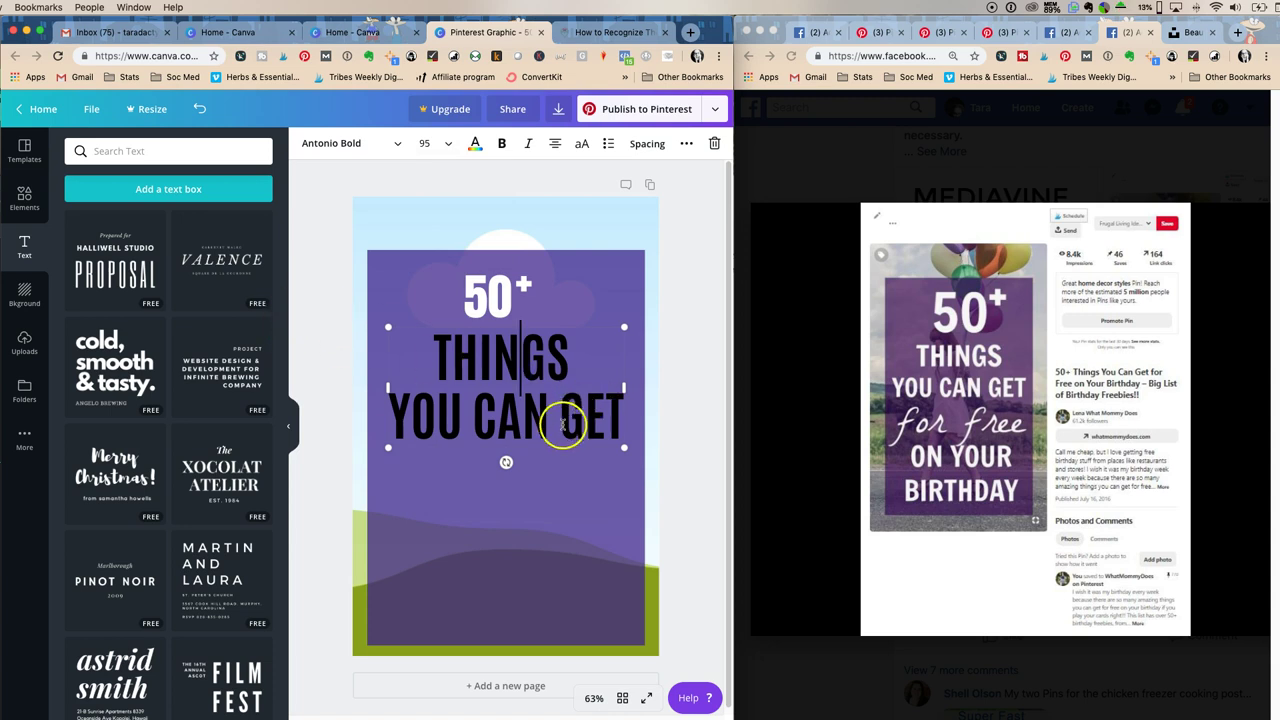
pyautogui.moveTo(624, 447); pyautogui.dragTo(609, 440)
pyautogui.click(323, 305)
# Step: Make the THINGS YOU CAN GET headline white
pyautogui.click(522, 370)
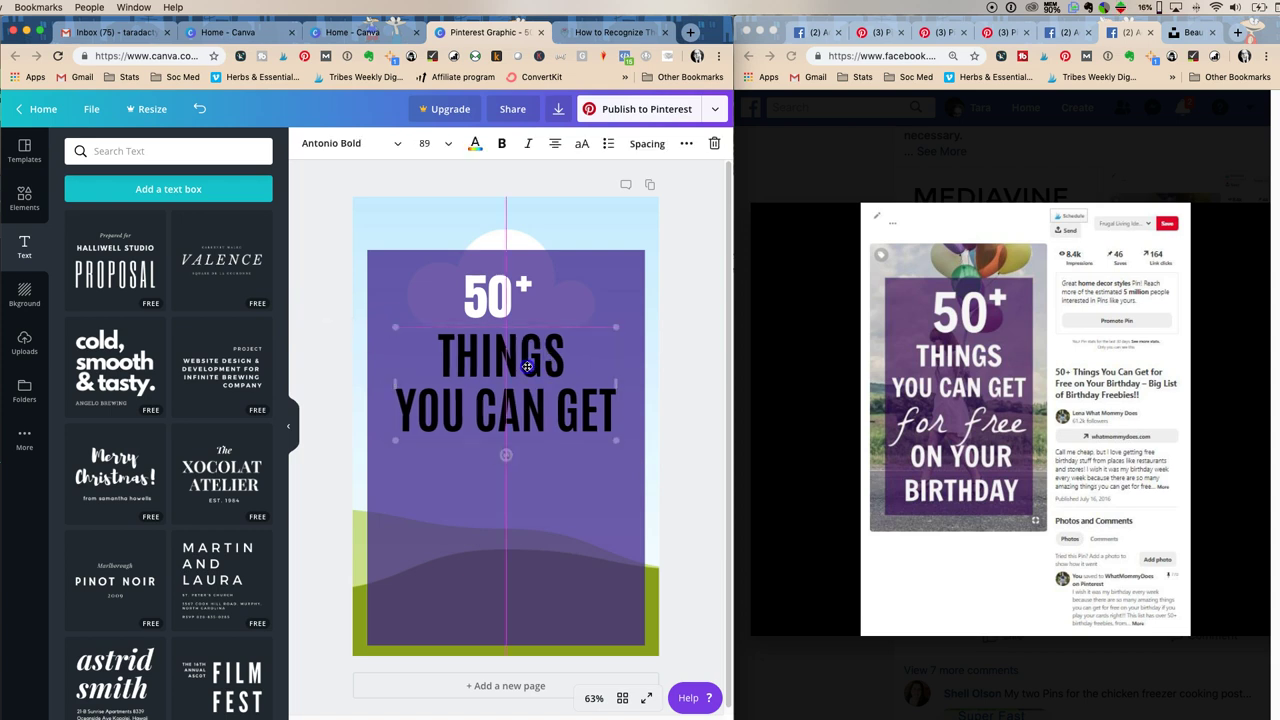
pyautogui.click(366, 150)
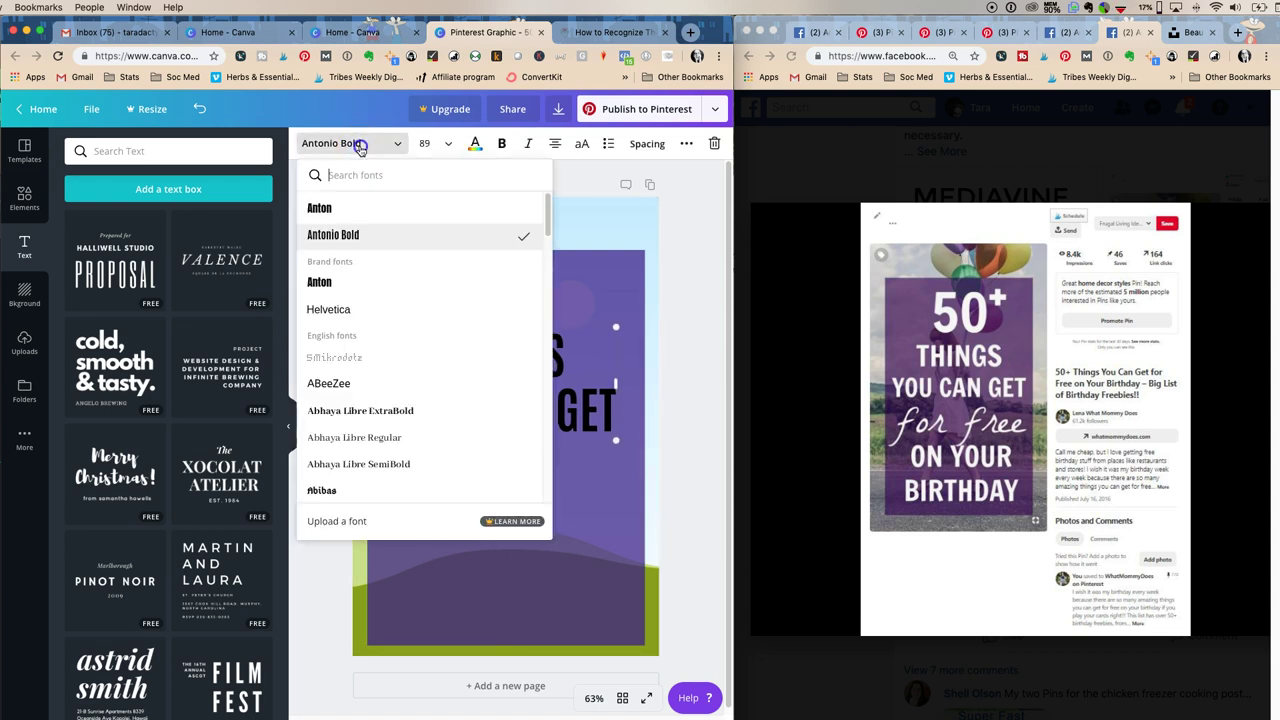
pyautogui.click(475, 143)
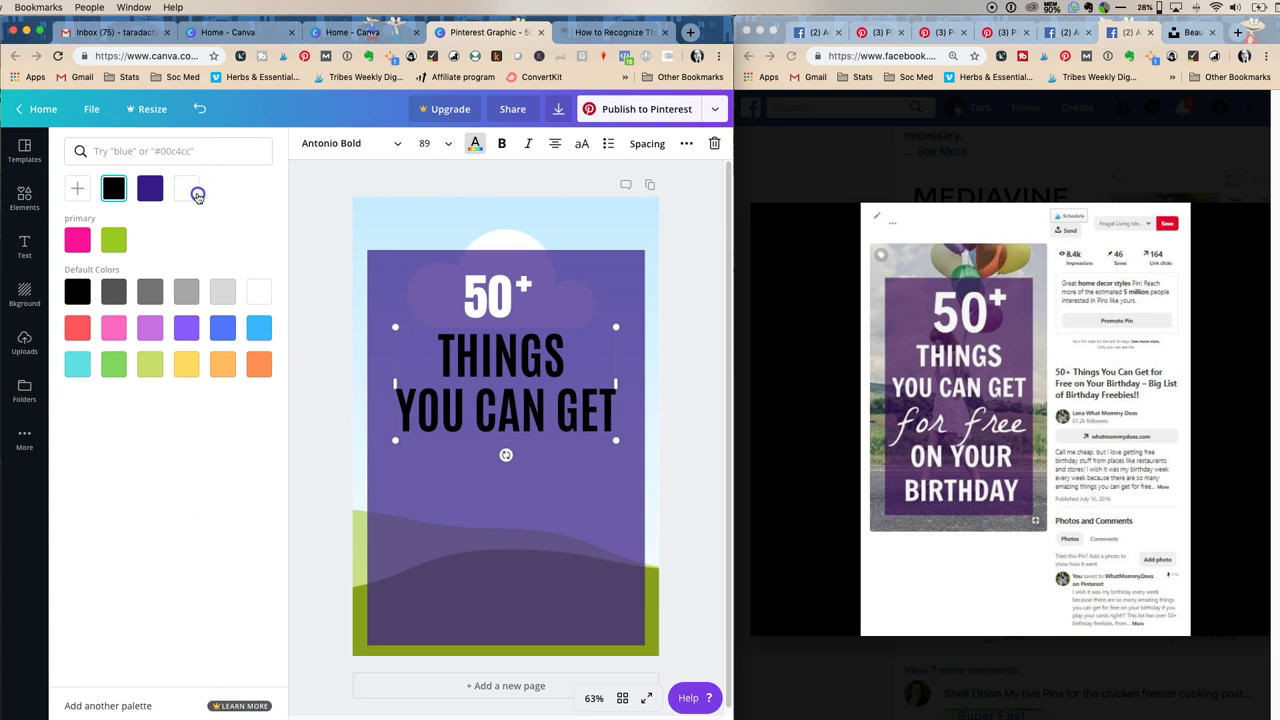
pyautogui.click(186, 188)
pyautogui.click(358, 243)
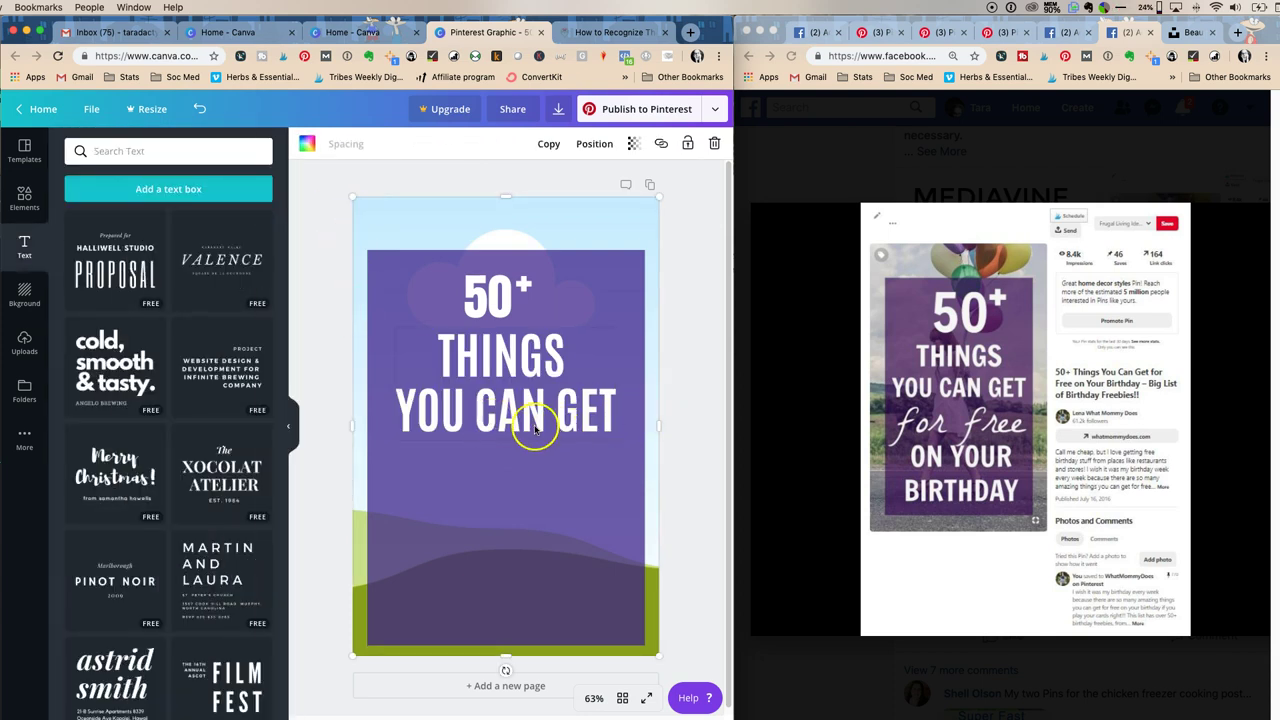
# Step: Add a new blank text box to the pin
pyautogui.click(155, 191)
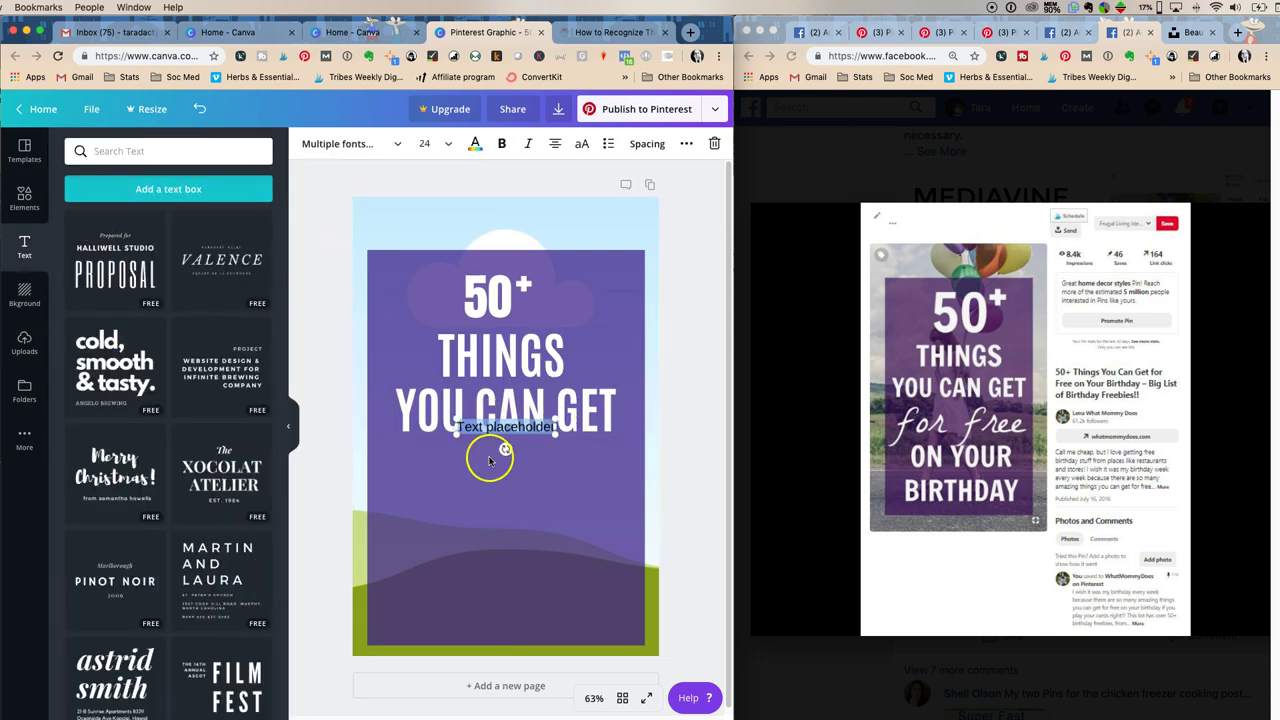
pyautogui.click(518, 383)
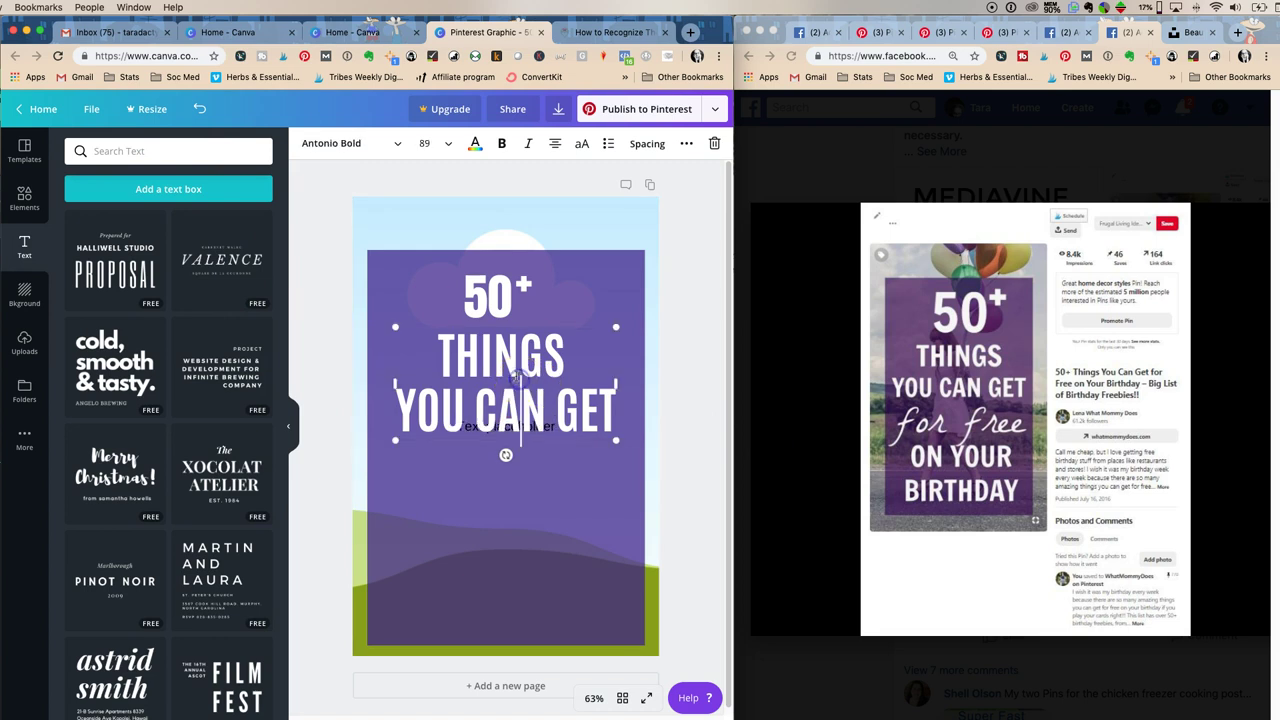
pyautogui.click(691, 323)
# Step: Duplicate the headline, move the copy to the bottom, and replace THINGS with 'ON YOUR'
pyautogui.click(537, 343)
pyautogui.click(686, 143)
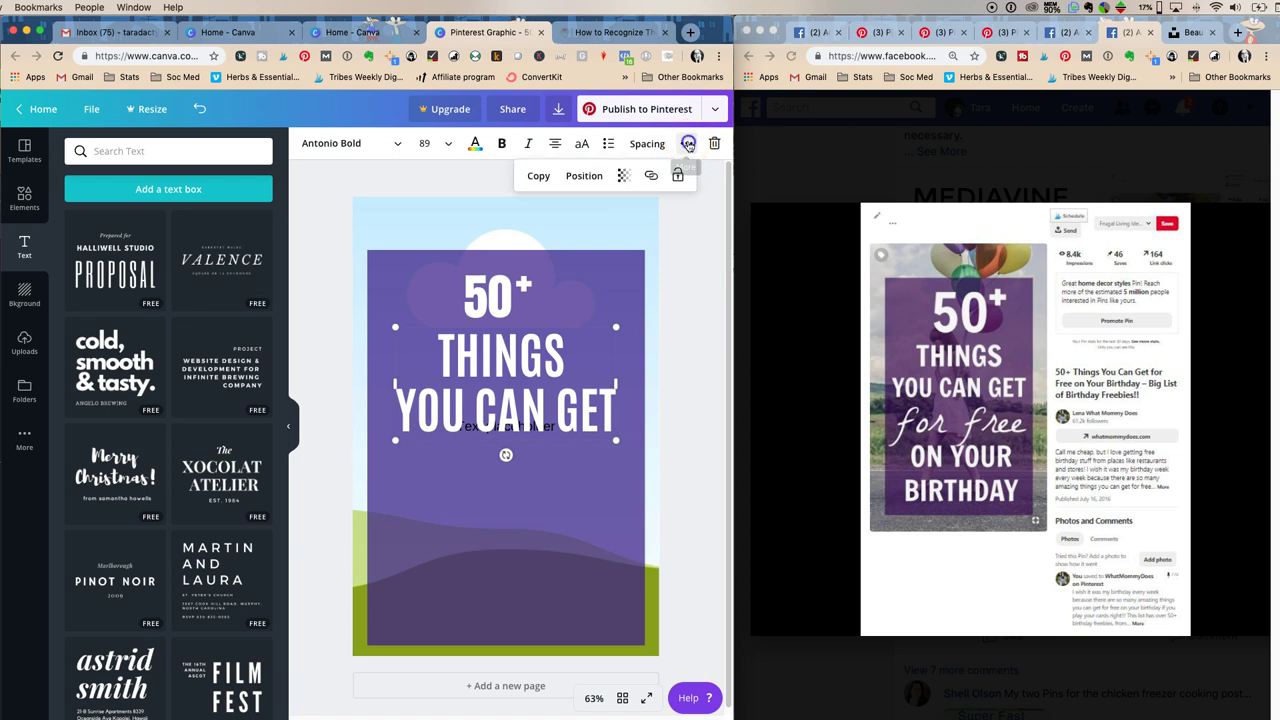
pyautogui.click(540, 182)
pyautogui.moveTo(488, 376); pyautogui.dragTo(488, 566)
pyautogui.doubleClick(487, 568)
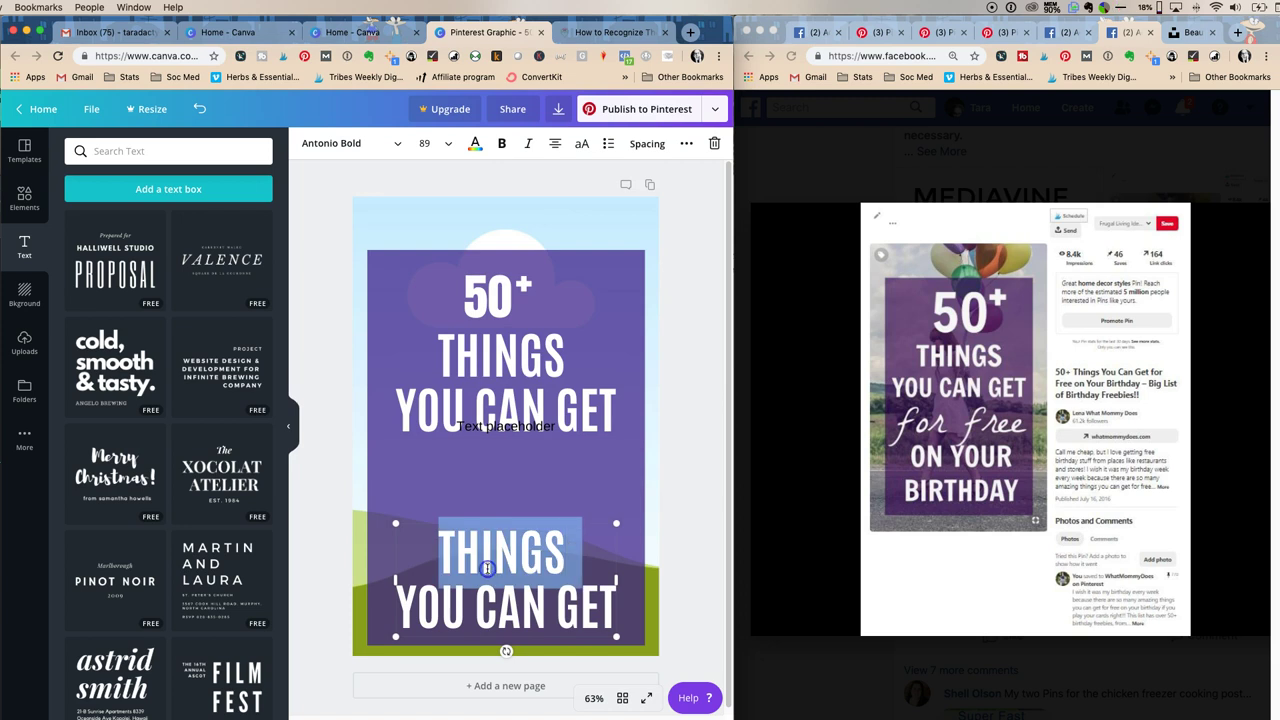
pyautogui.write('ON YOUR')
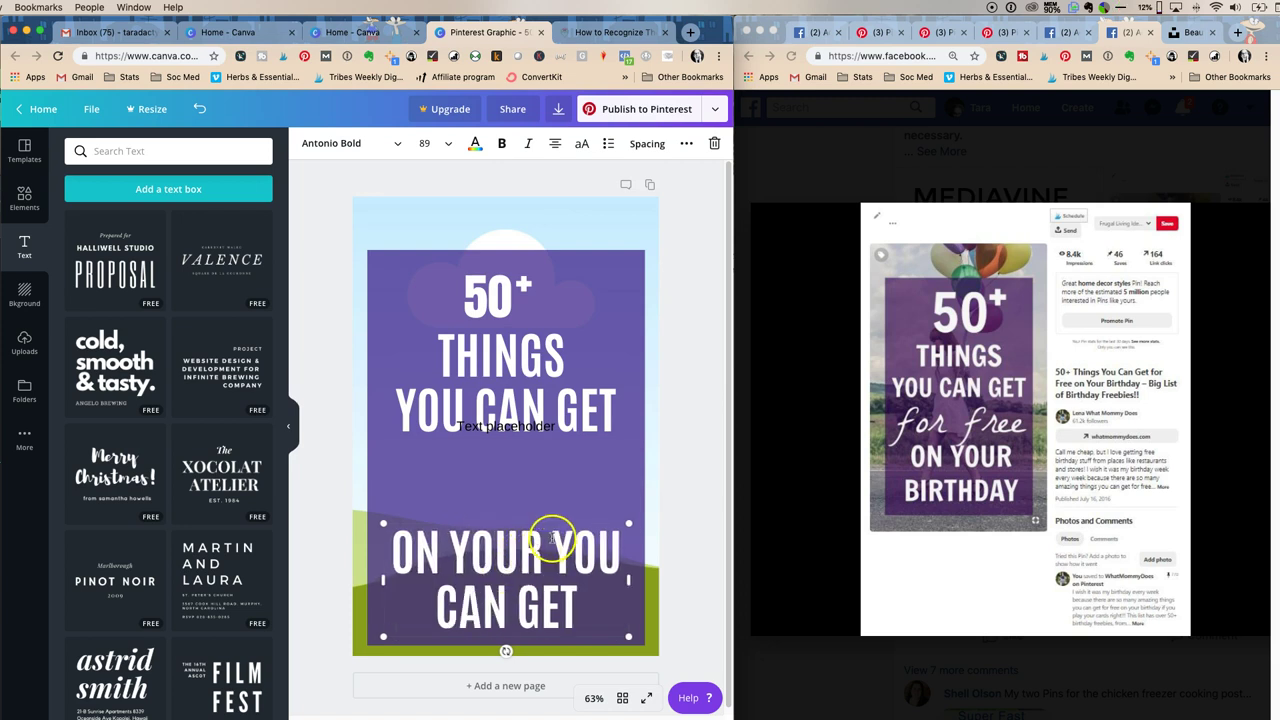
# Step: Replace YOU CAN GET in the bottom copy with BIRTHDAY
pyautogui.moveTo(555, 548); pyautogui.dragTo(621, 620)
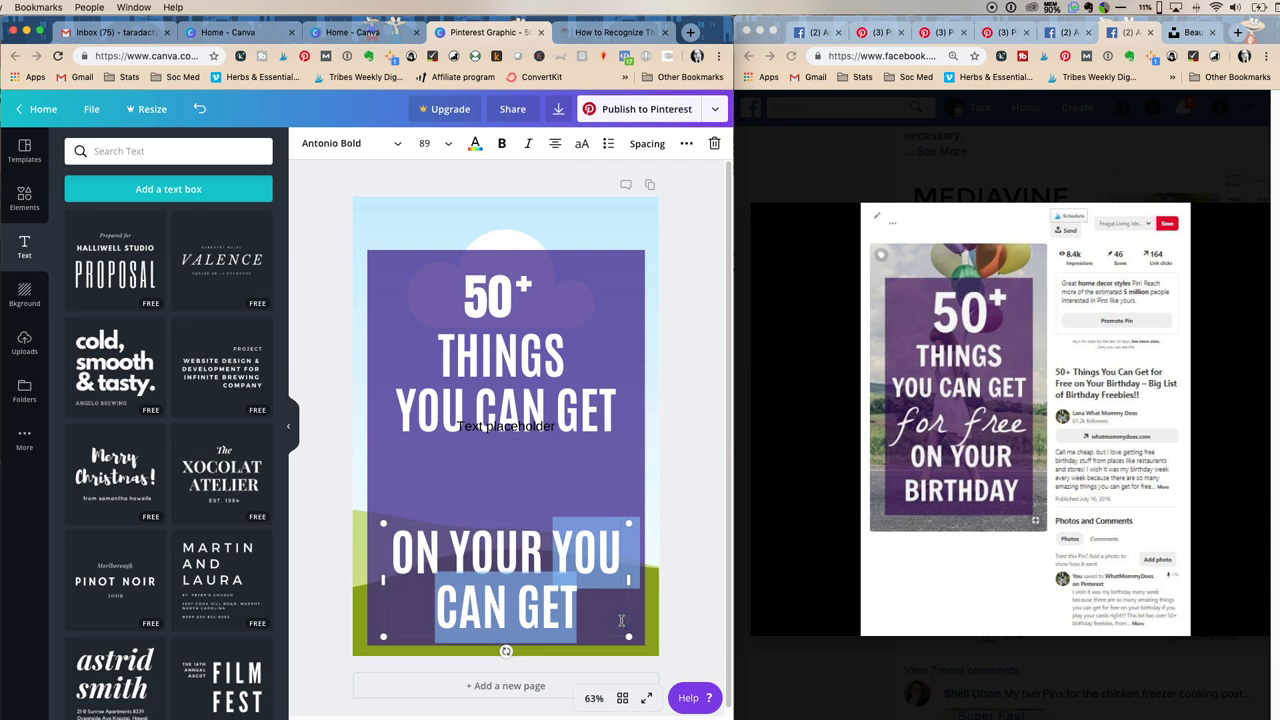
pyautogui.write('BIRTHDAY')
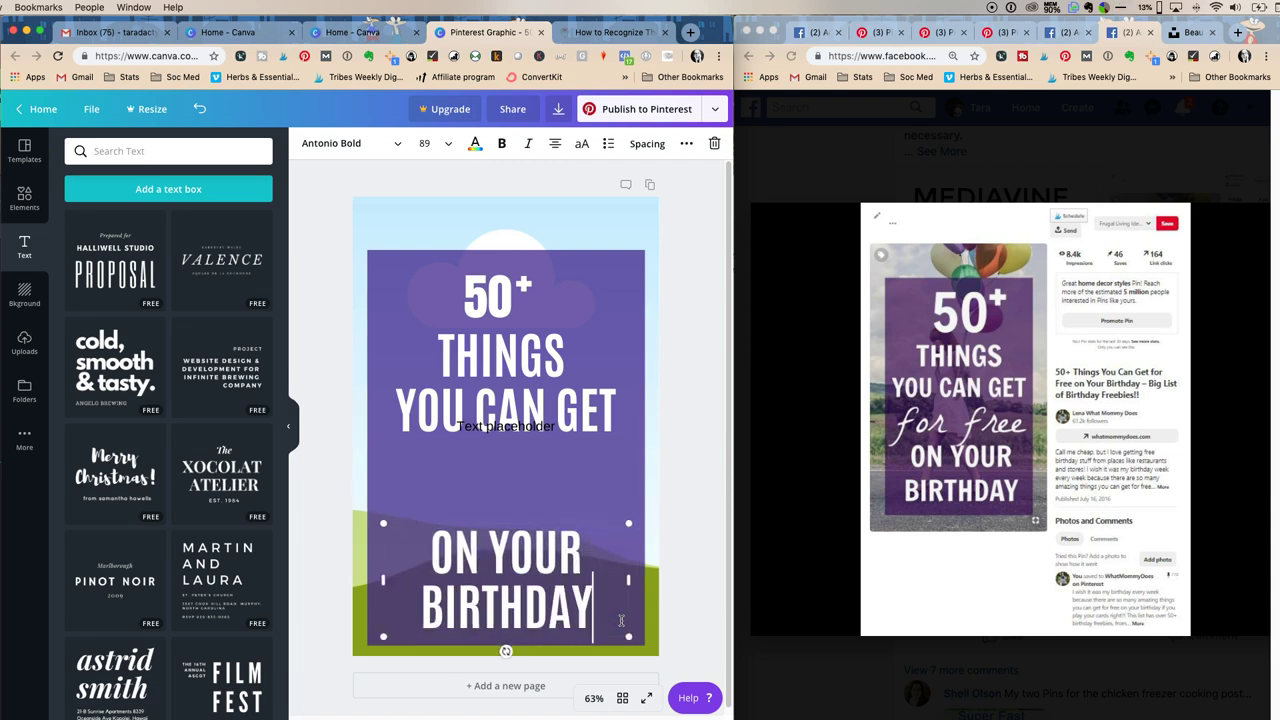
pyautogui.click(429, 489)
pyautogui.click(505, 530)
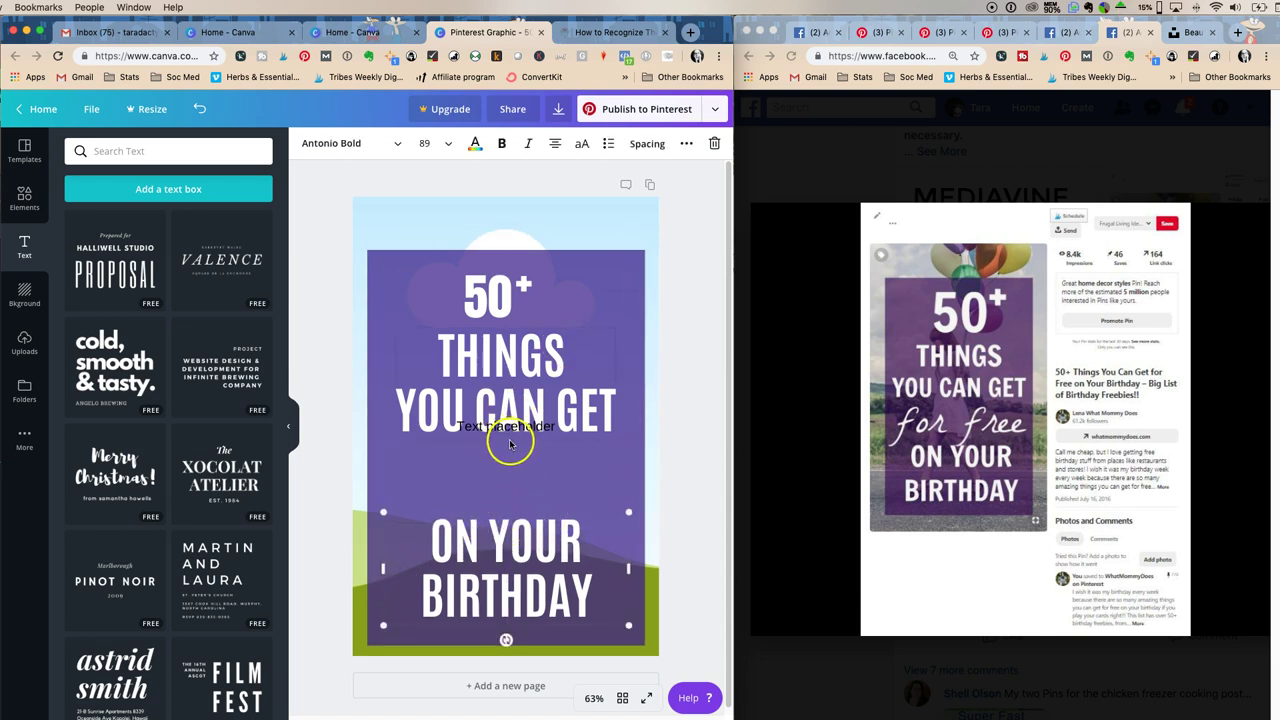
# Step: Move the placeholder text between the headlines and retype it as 'for free'
pyautogui.moveTo(509, 430); pyautogui.dragTo(490, 470)
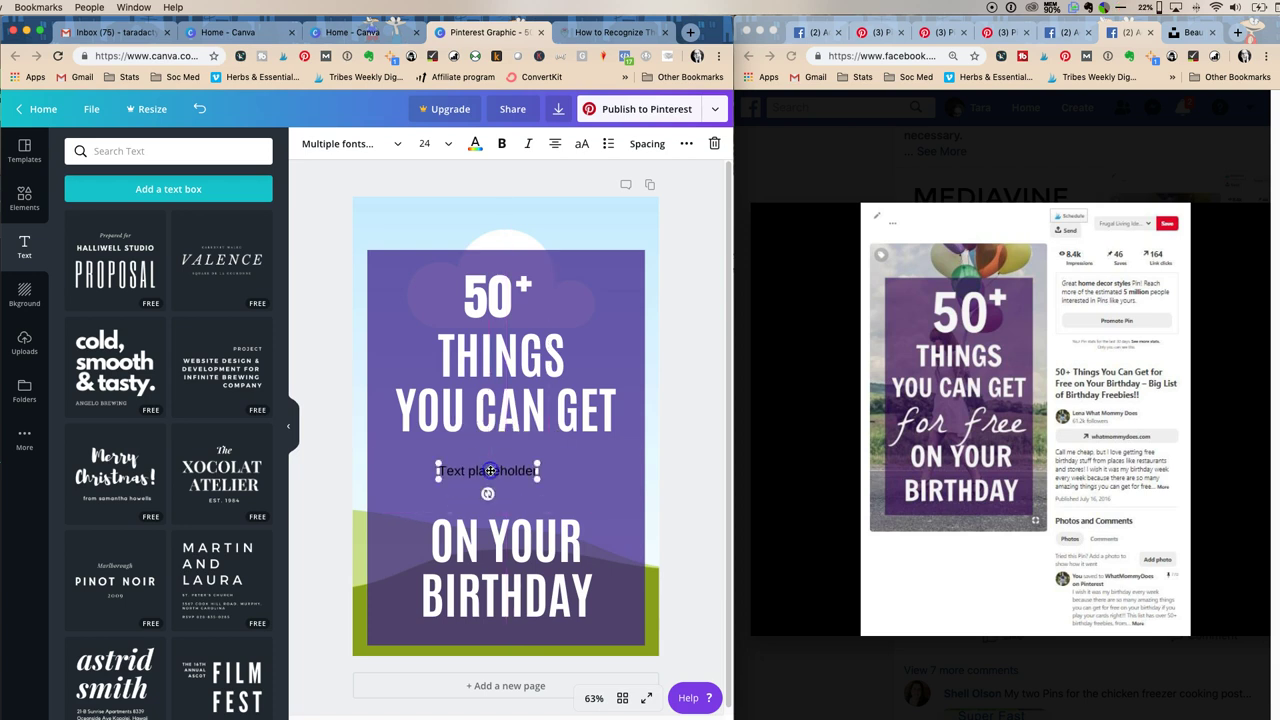
pyautogui.doubleClick(488, 471)
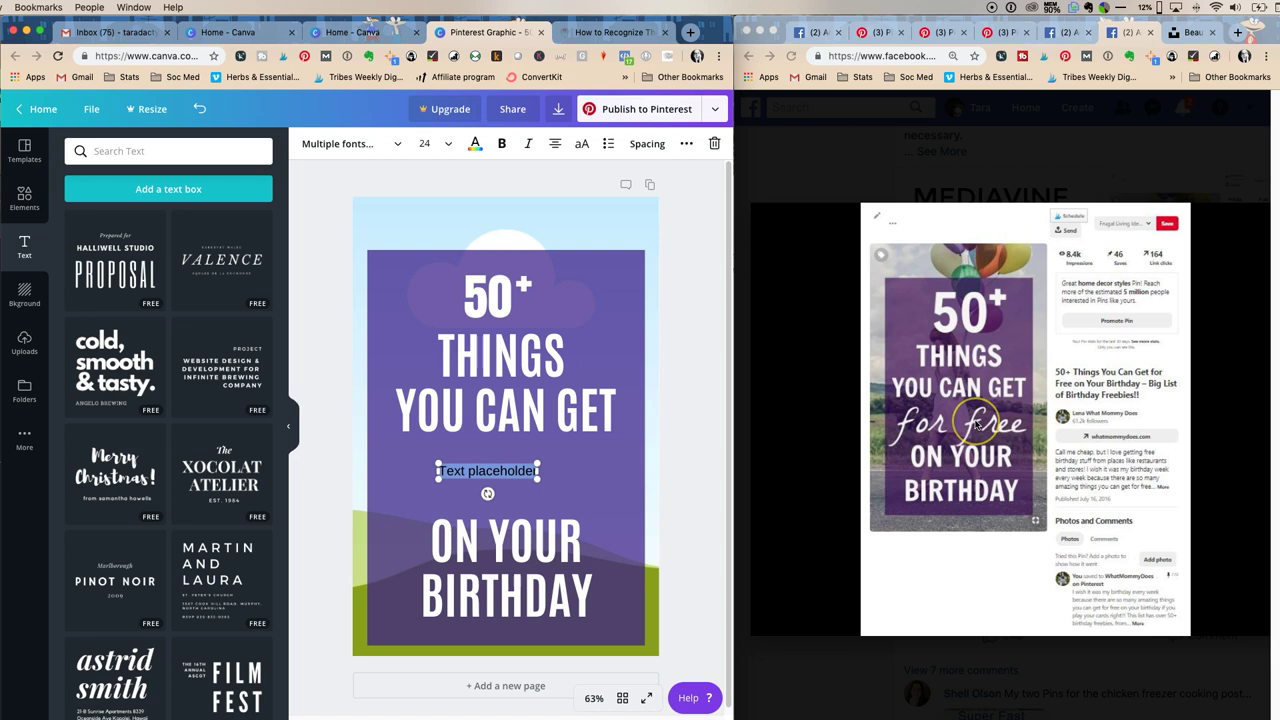
pyautogui.write('for free')
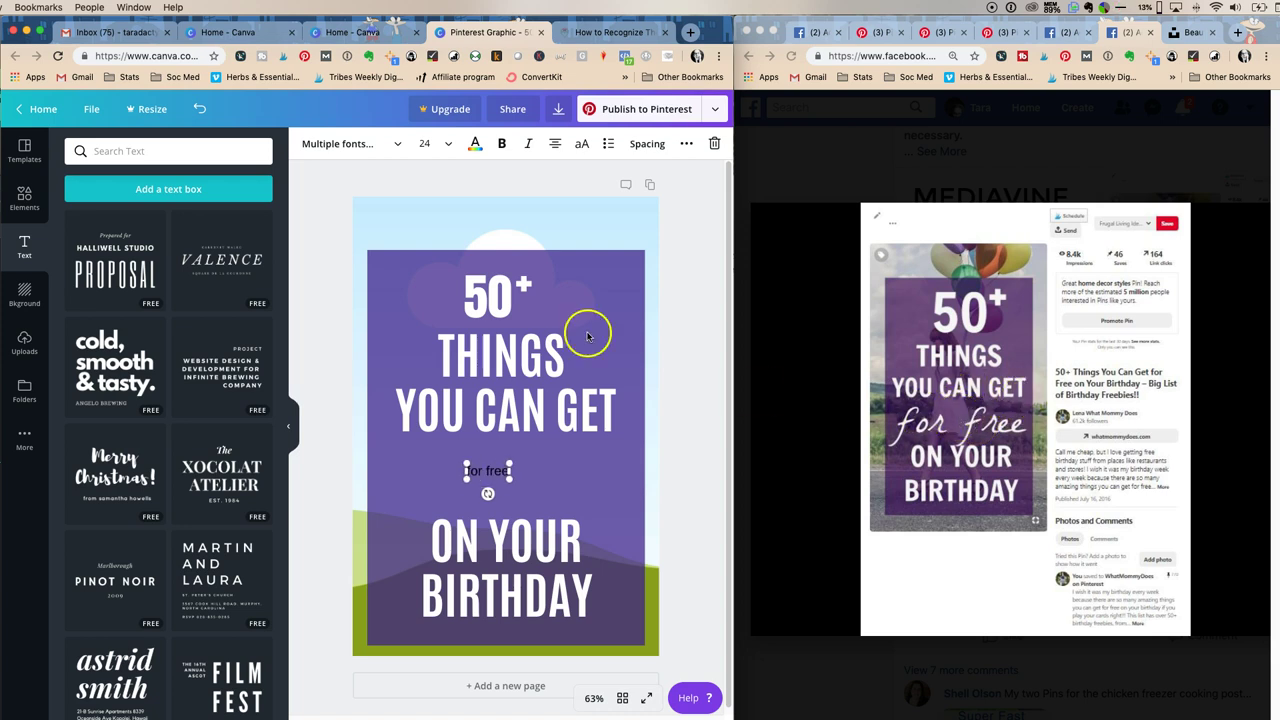
# Step: Set 'for free' in Dancing Script, enlarge it to 120, and centre it between the headlines
pyautogui.click(384, 146)
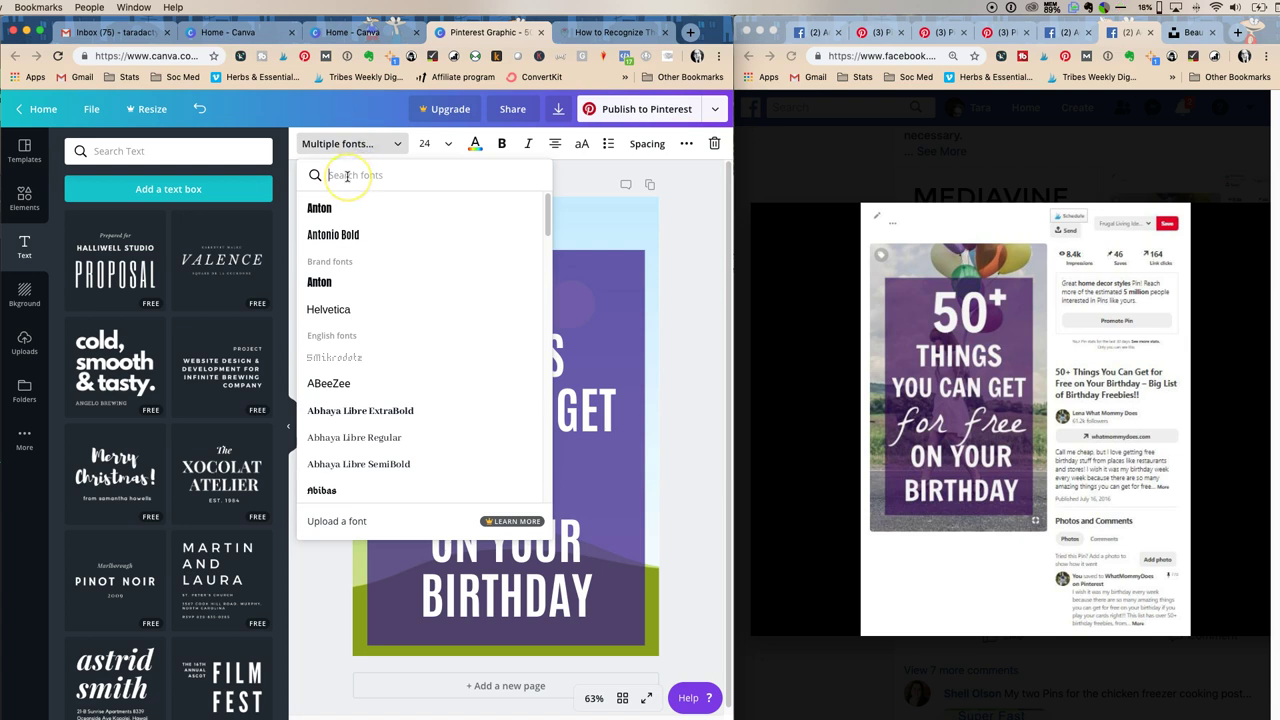
pyautogui.write('script')
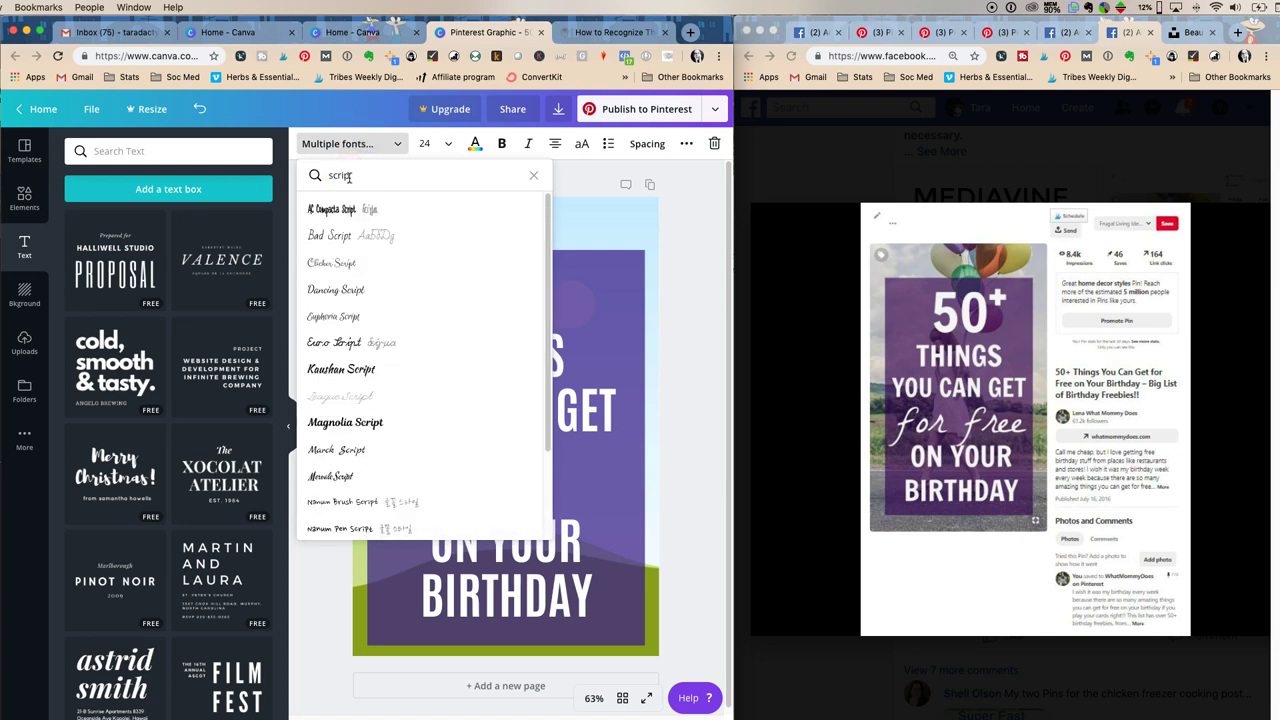
pyautogui.click(344, 292)
pyautogui.moveTo(504, 470); pyautogui.dragTo(603, 523)
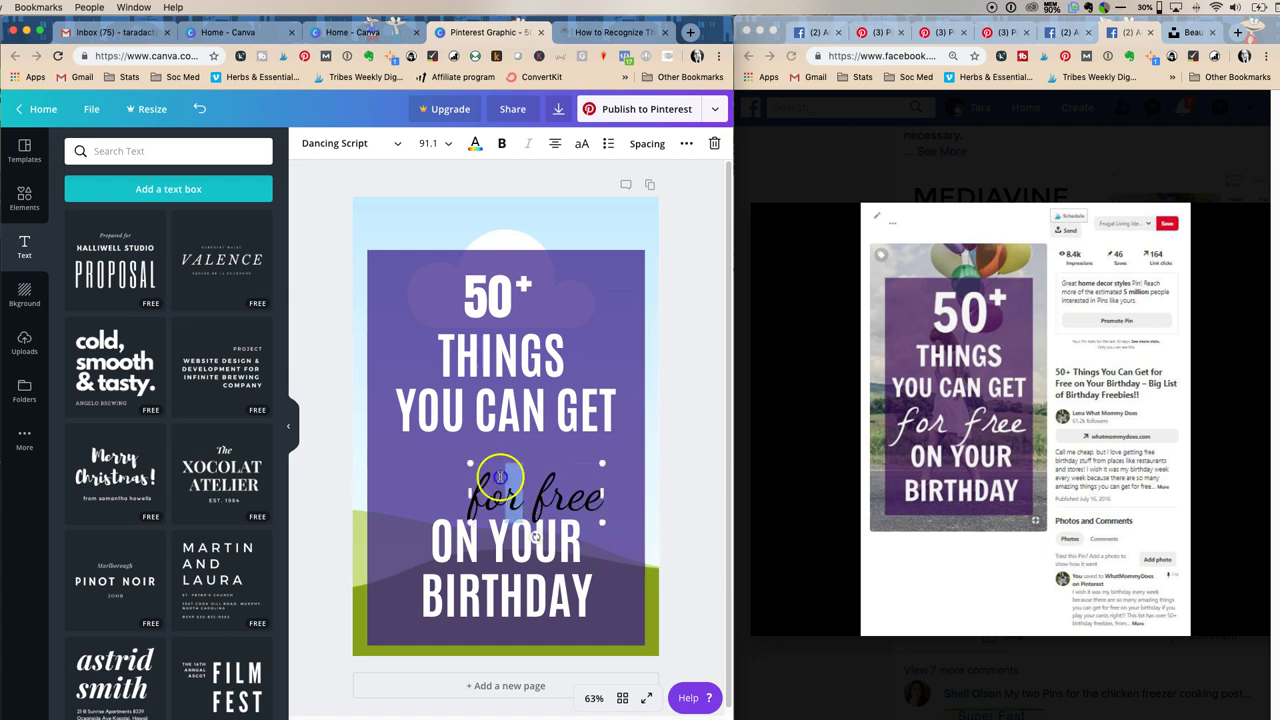
pyautogui.moveTo(502, 506); pyautogui.dragTo(464, 483)
pyautogui.moveTo(567, 501); pyautogui.dragTo(610, 527)
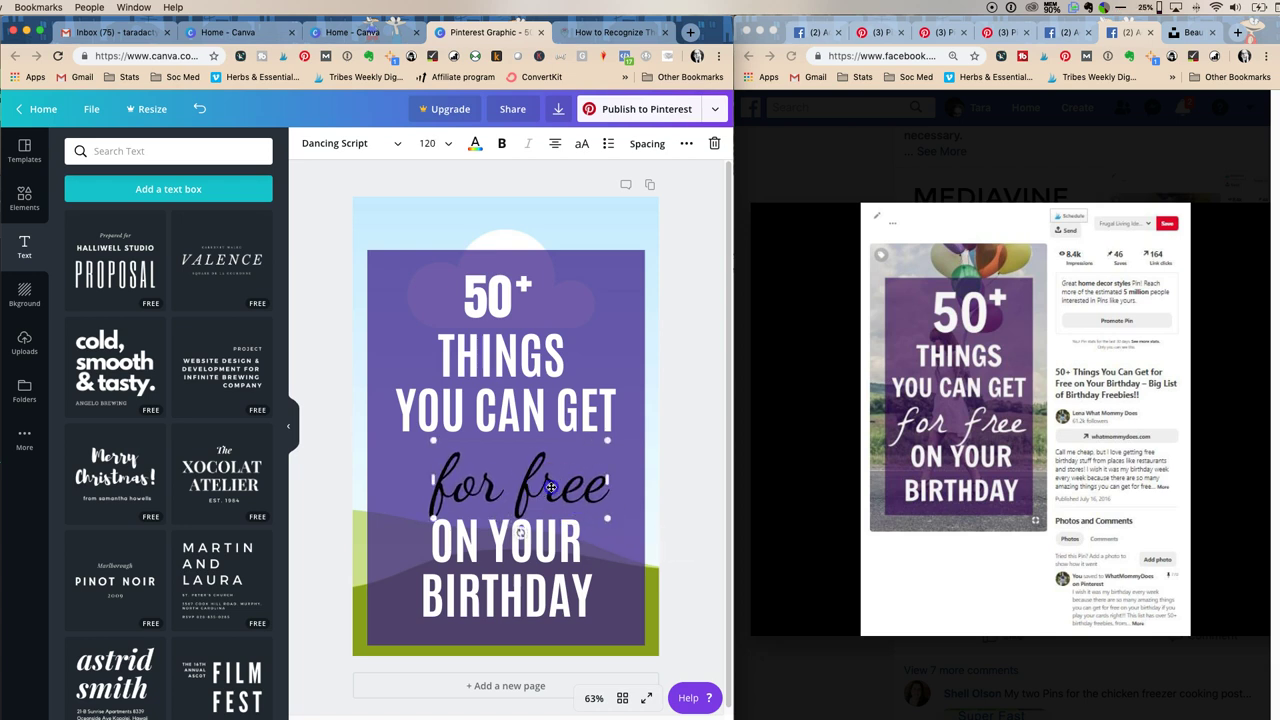
pyautogui.moveTo(551, 487); pyautogui.dragTo(537, 480)
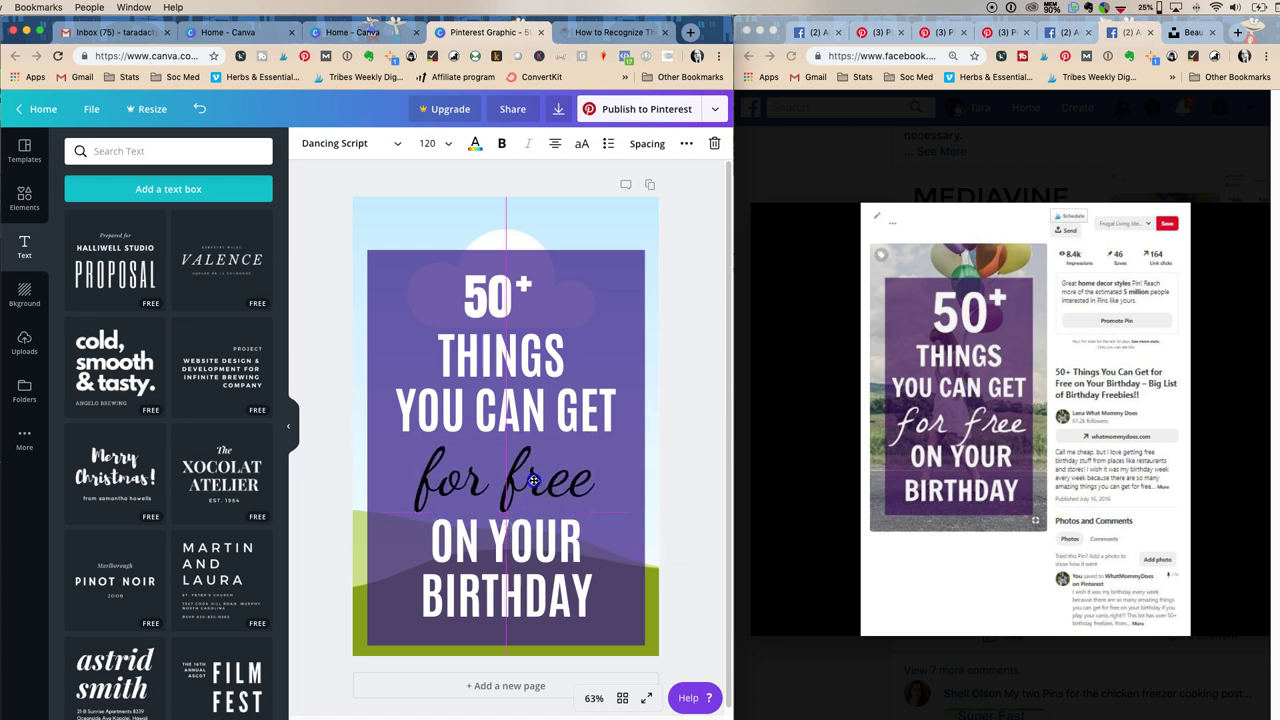
pyautogui.click(319, 397)
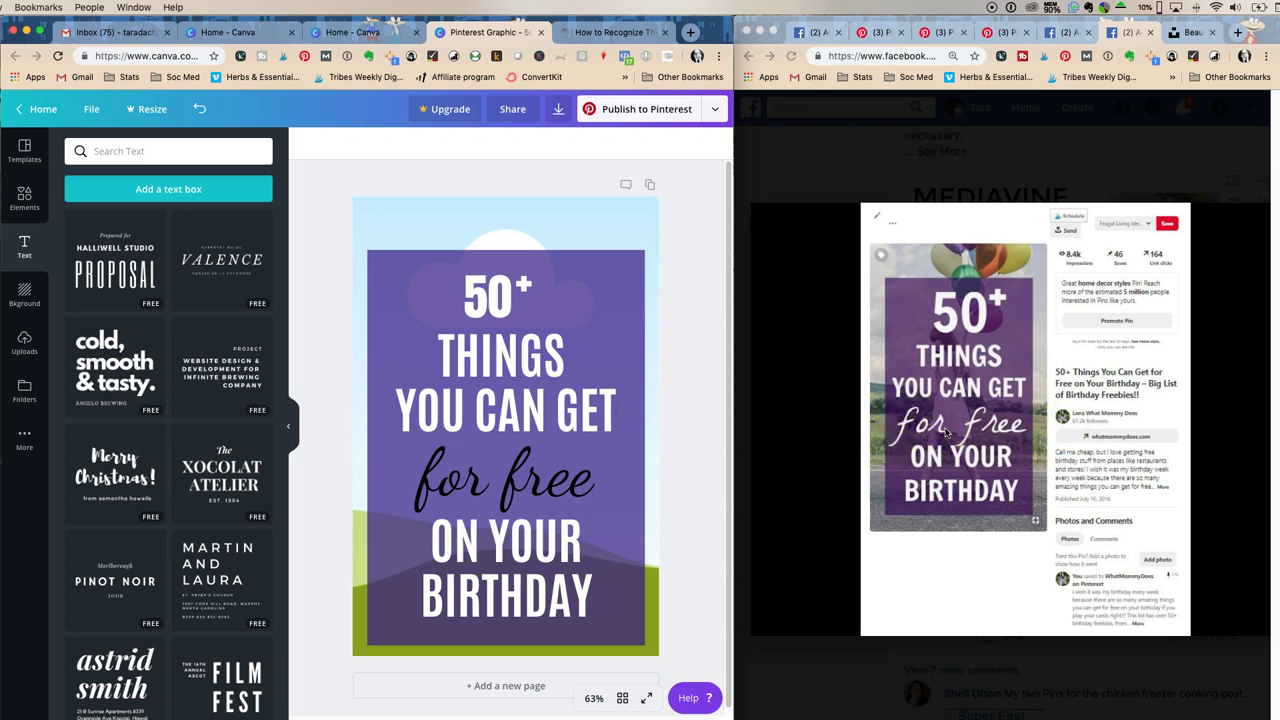
pyautogui.moveTo(543, 480); pyautogui.dragTo(522, 478)
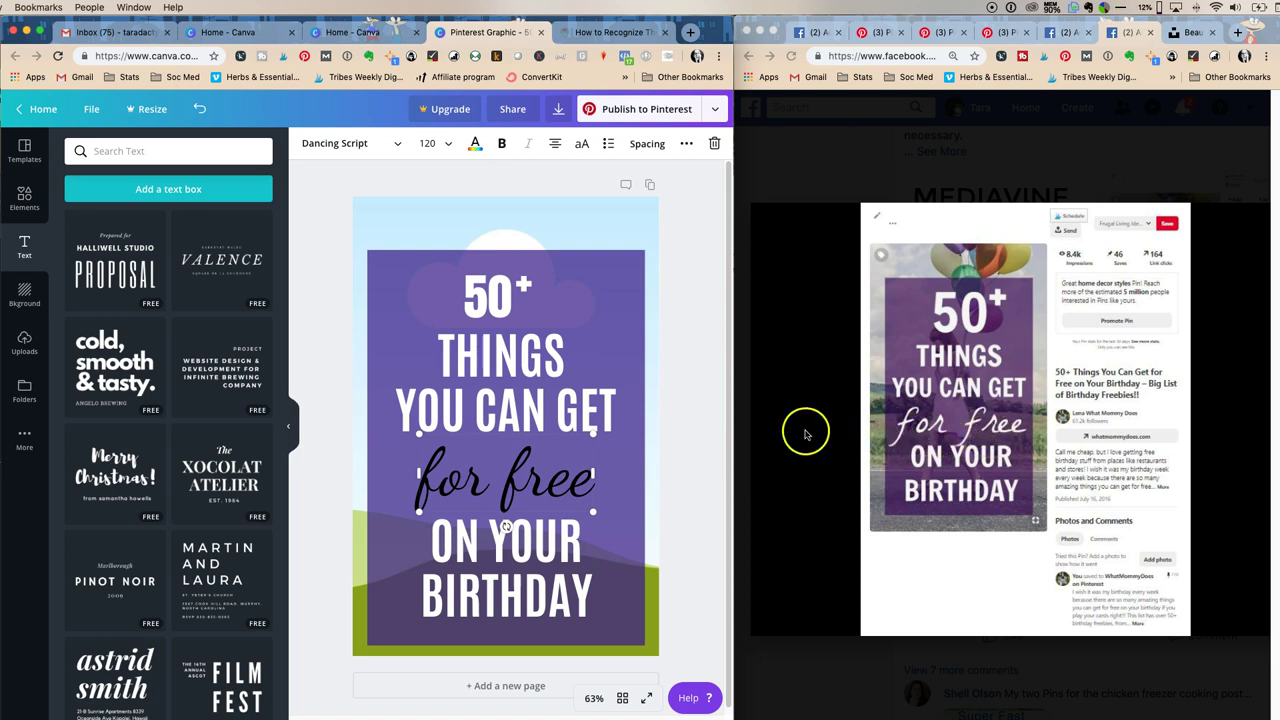
# Step: Try Clicker Script on 'for free', then switch it to Playlist Script
pyautogui.click(370, 146)
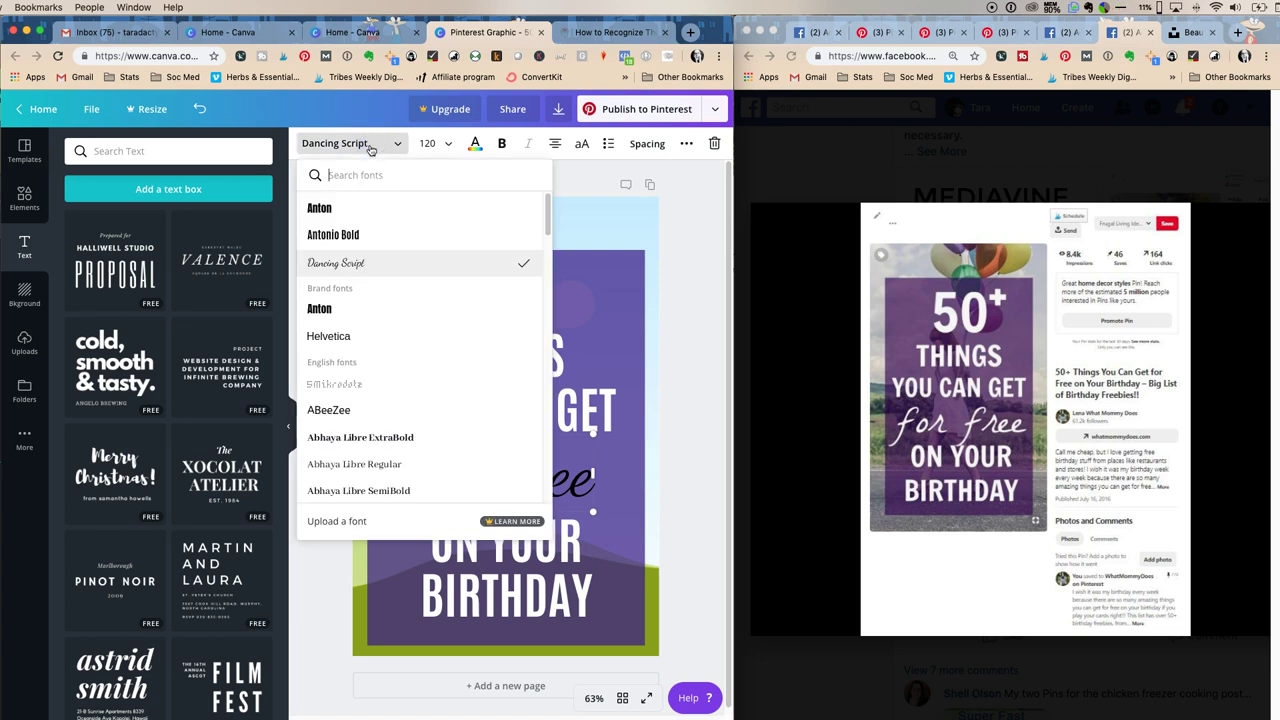
pyautogui.write('scr')
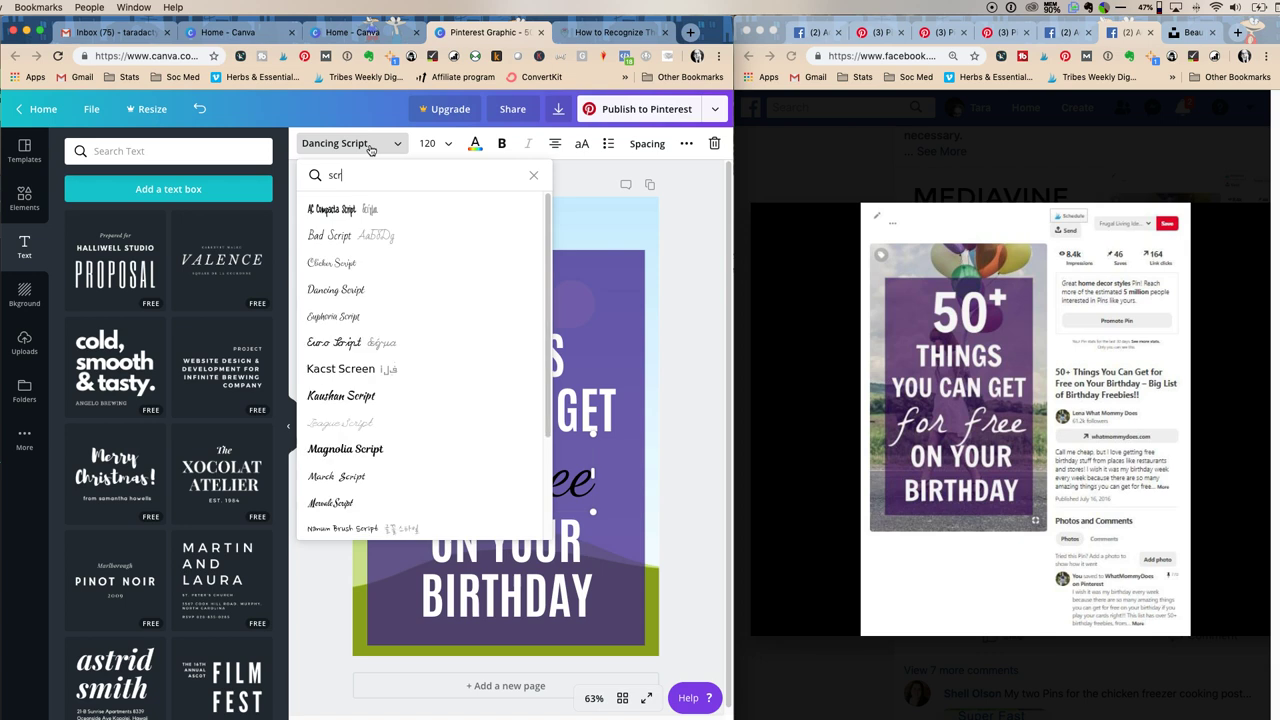
pyautogui.write('ipt')
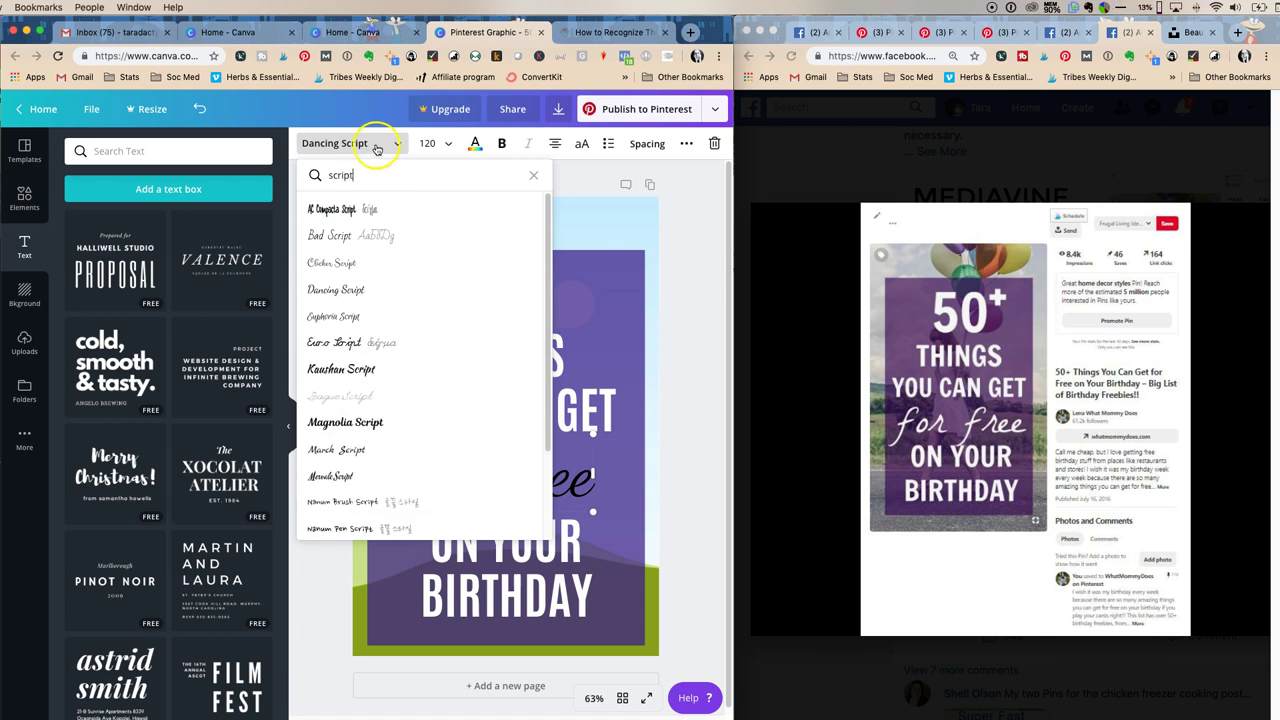
pyautogui.click(331, 264)
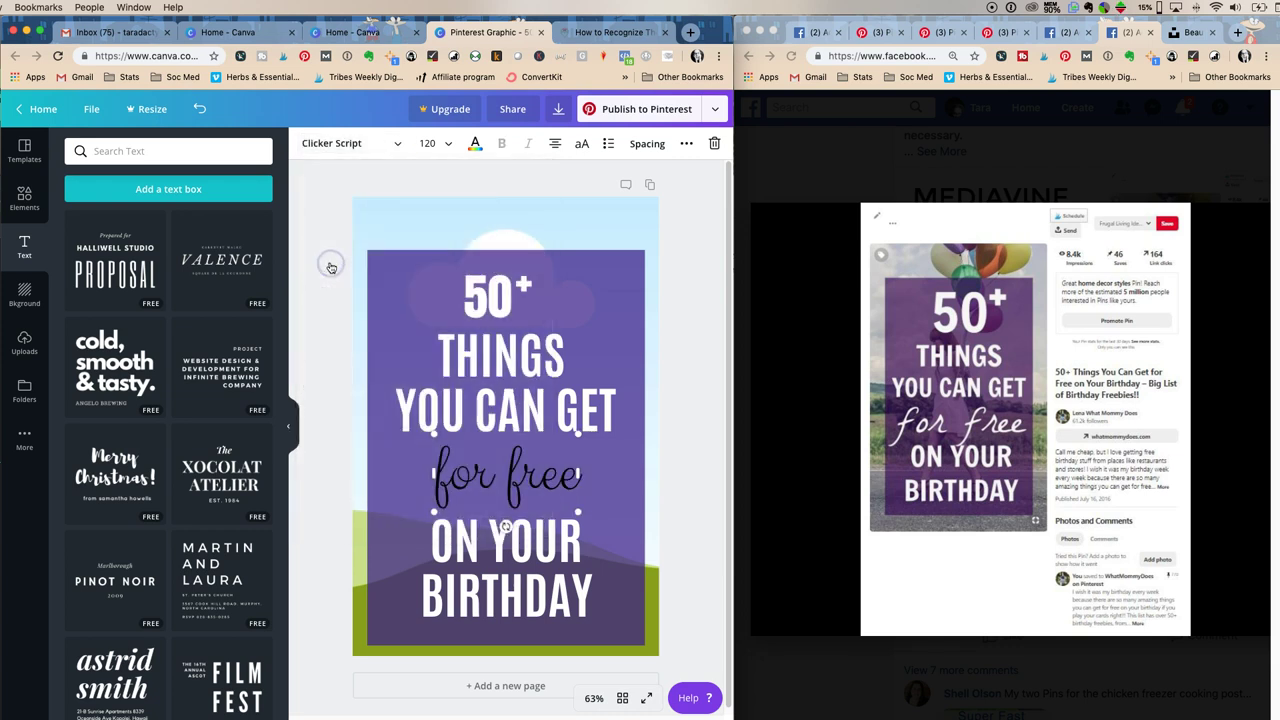
pyautogui.hotkey('ctrl', 'a')
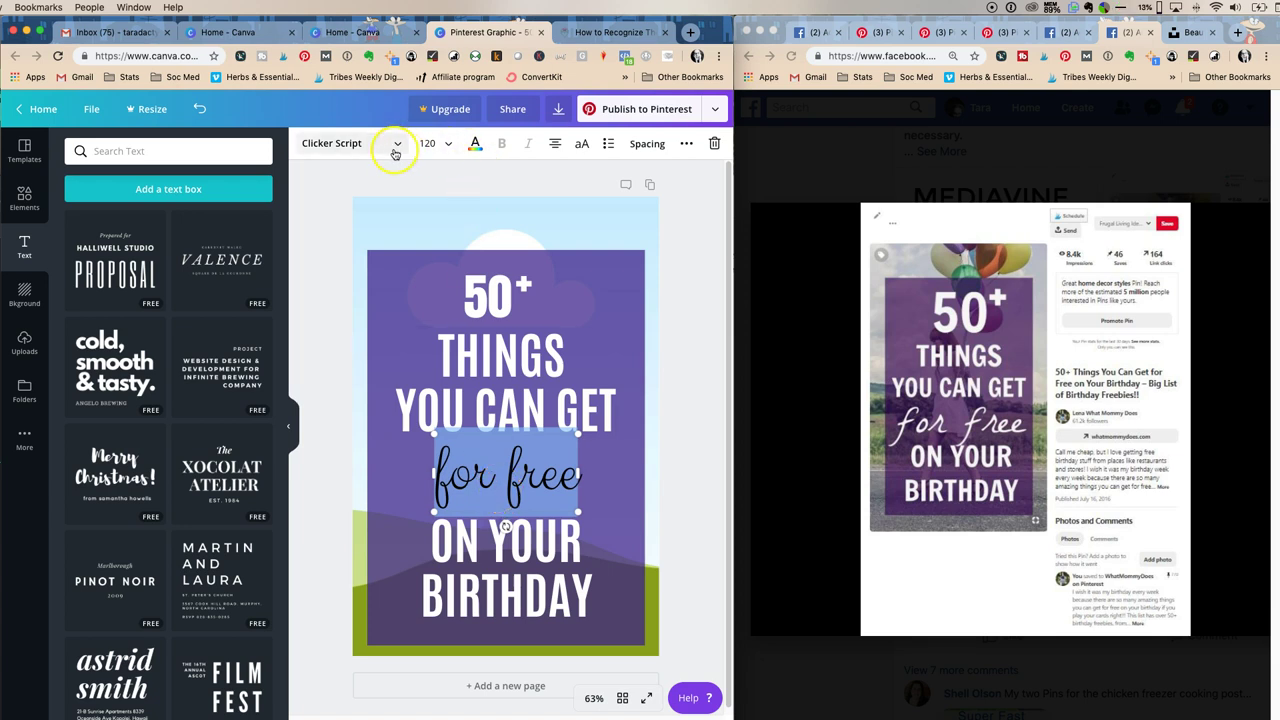
pyautogui.click(350, 145)
pyautogui.click(350, 145)
pyautogui.click(350, 146)
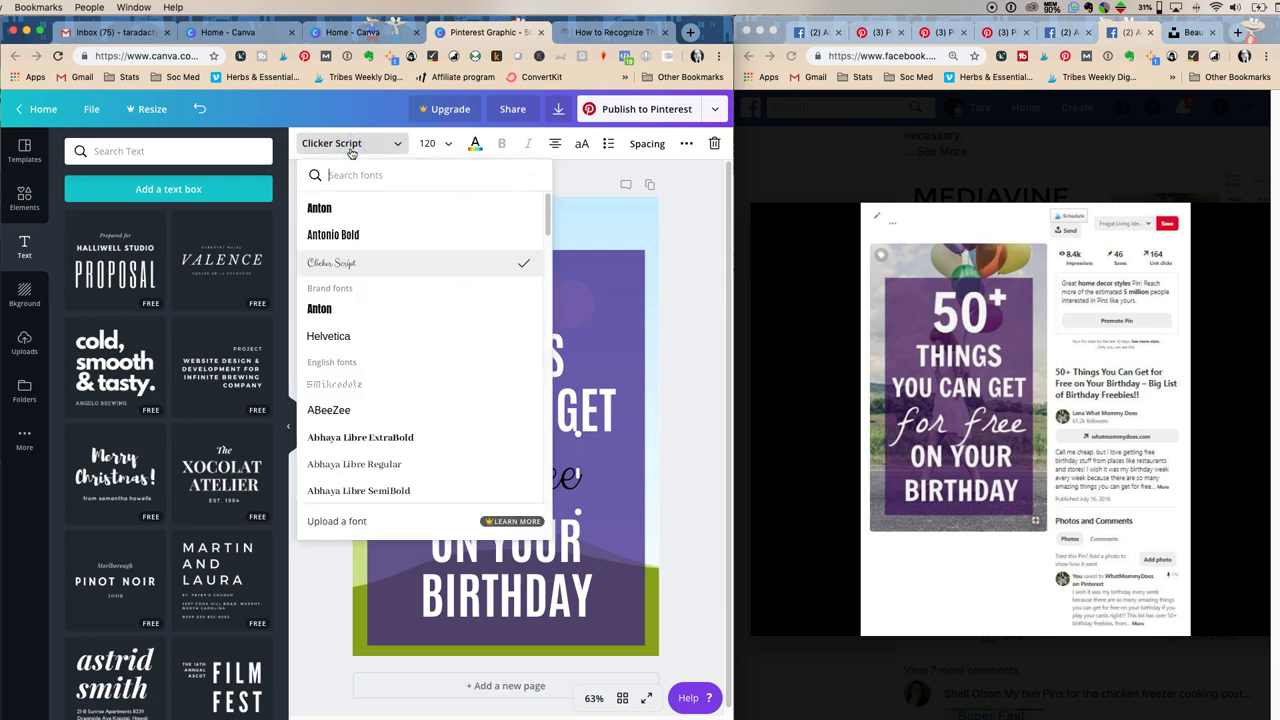
pyautogui.write('script')
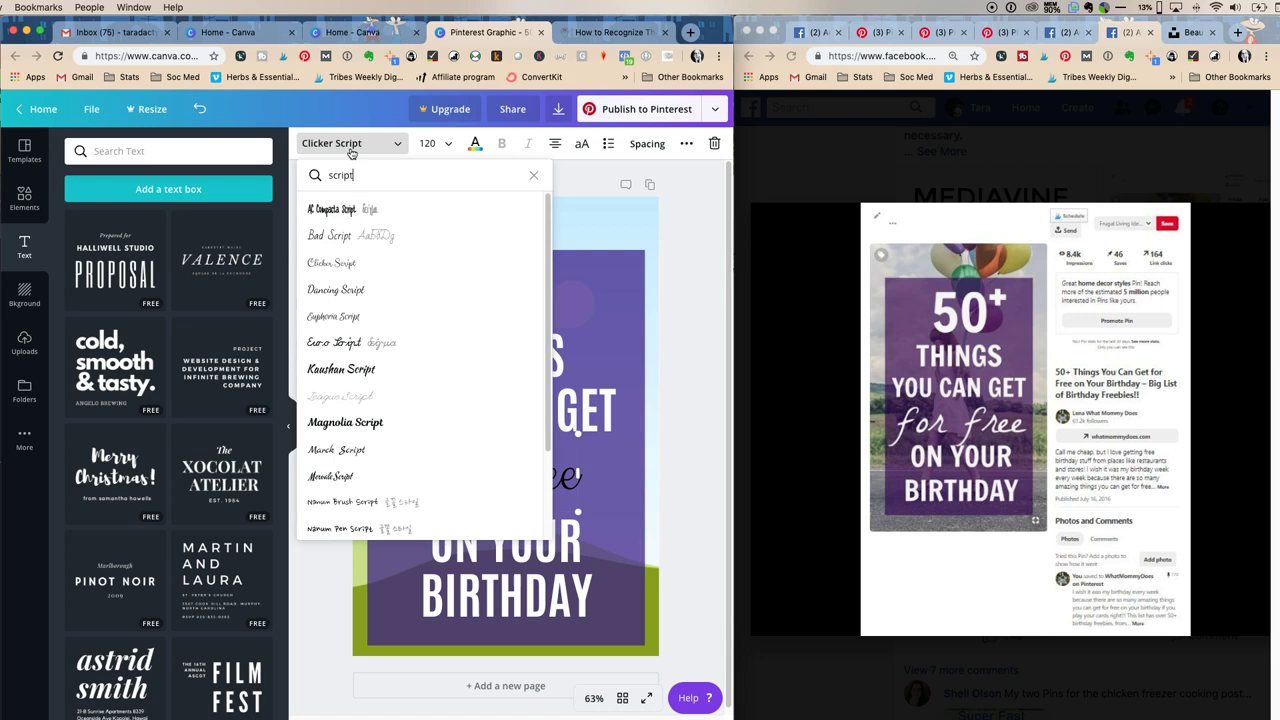
pyautogui.scroll(-1, 374, 295)
pyautogui.scroll(-5, 376, 297)
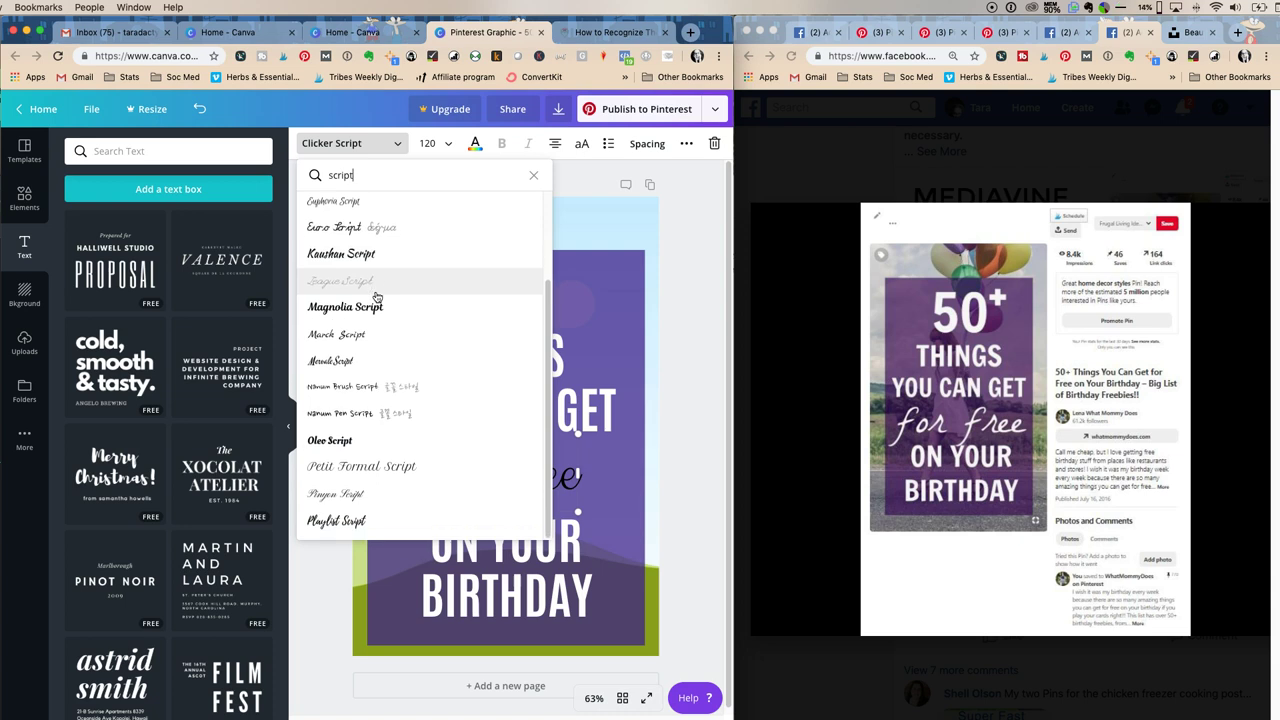
pyautogui.click(342, 519)
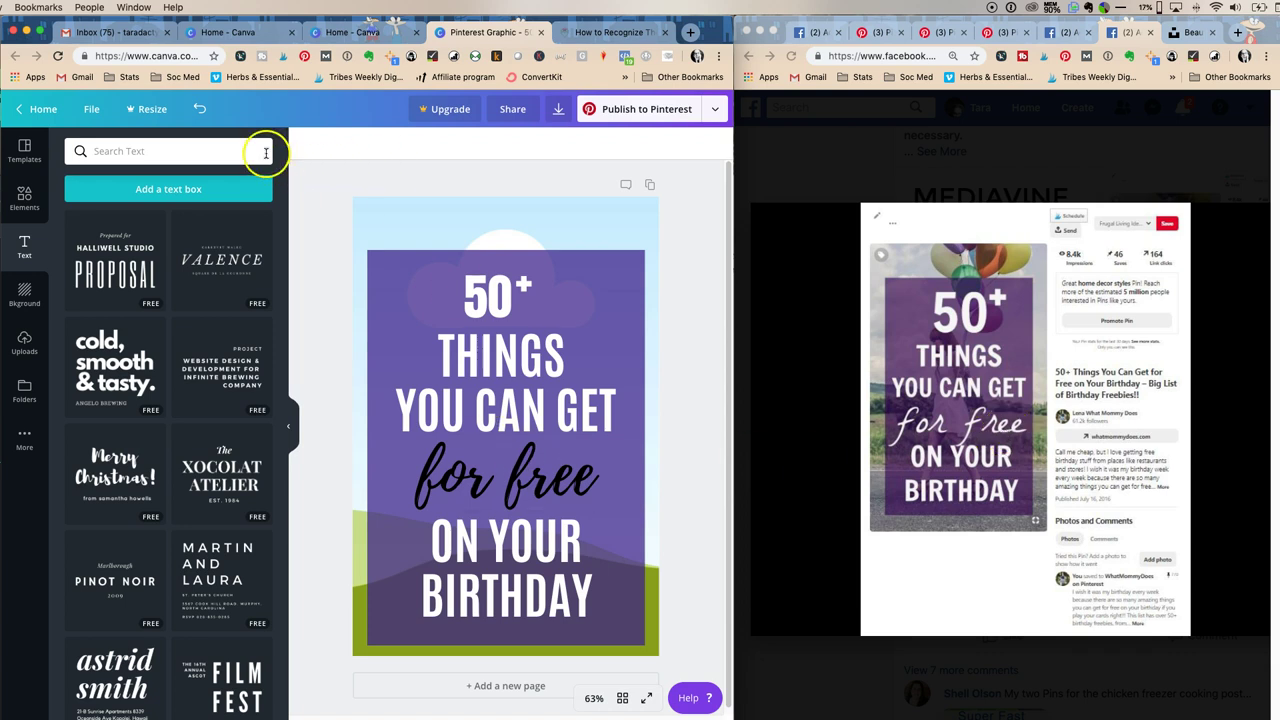
# Step: Change the 'for free' script text colour to white
pyautogui.click(445, 465)
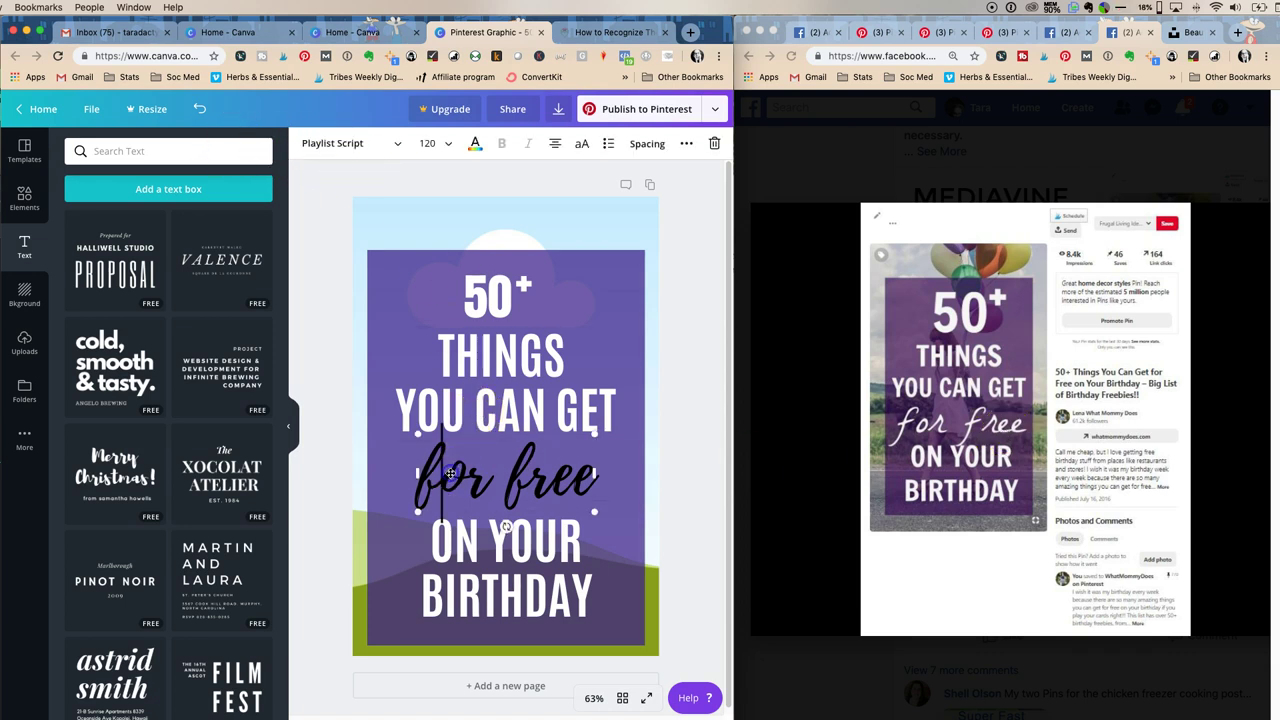
pyautogui.click(472, 144)
pyautogui.click(183, 186)
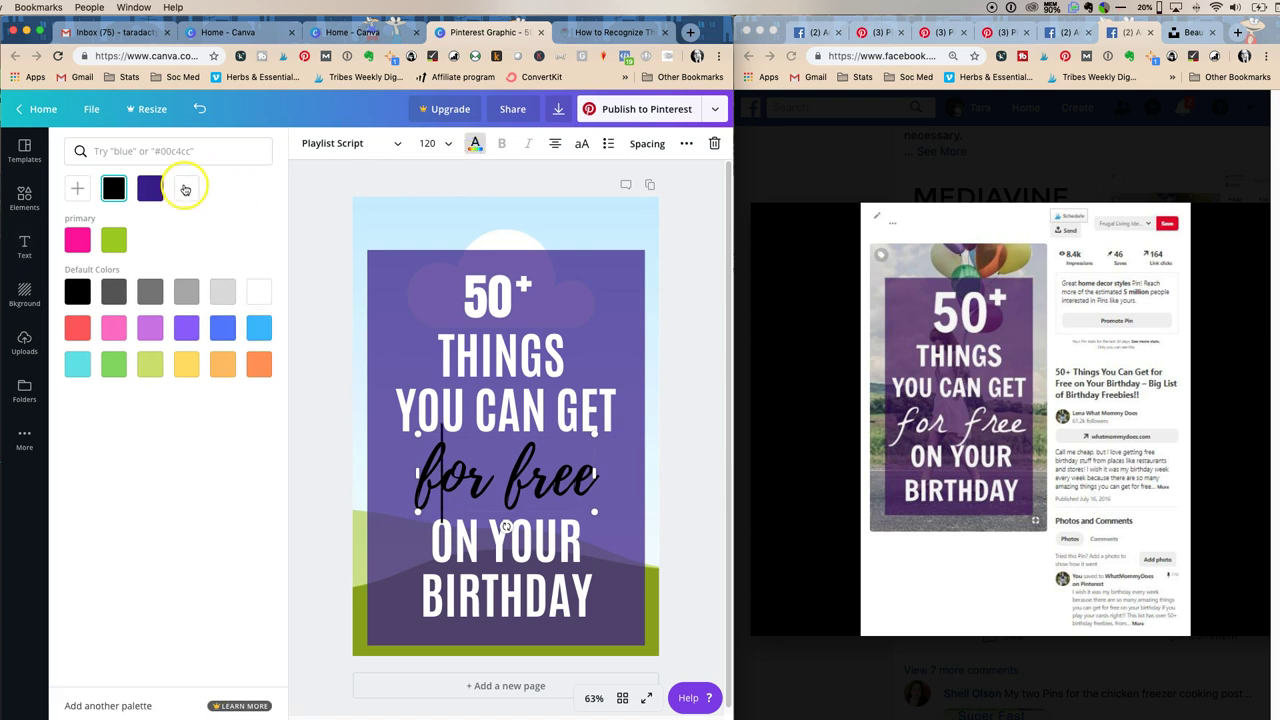
pyautogui.click(294, 200)
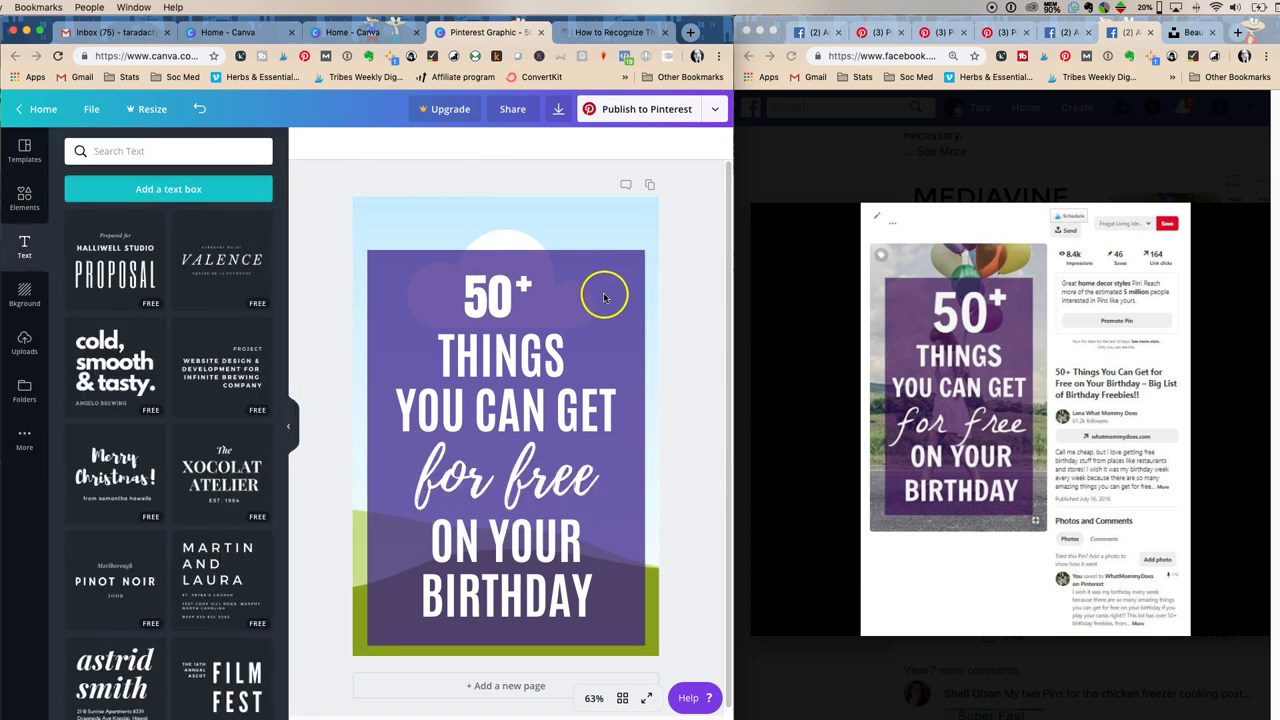
pyautogui.click(545, 228)
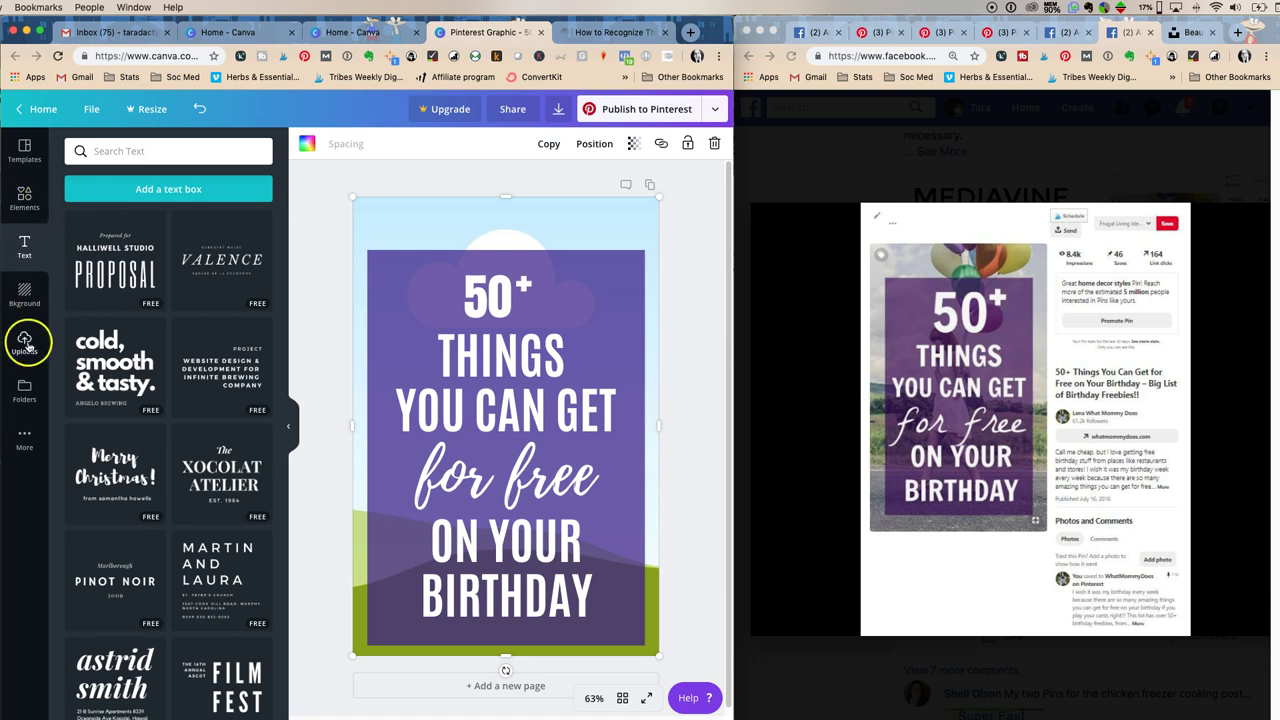
# Step: Try the uploaded castle photo as background and reframe it, then bring up Unsplash
pyautogui.click(24, 342)
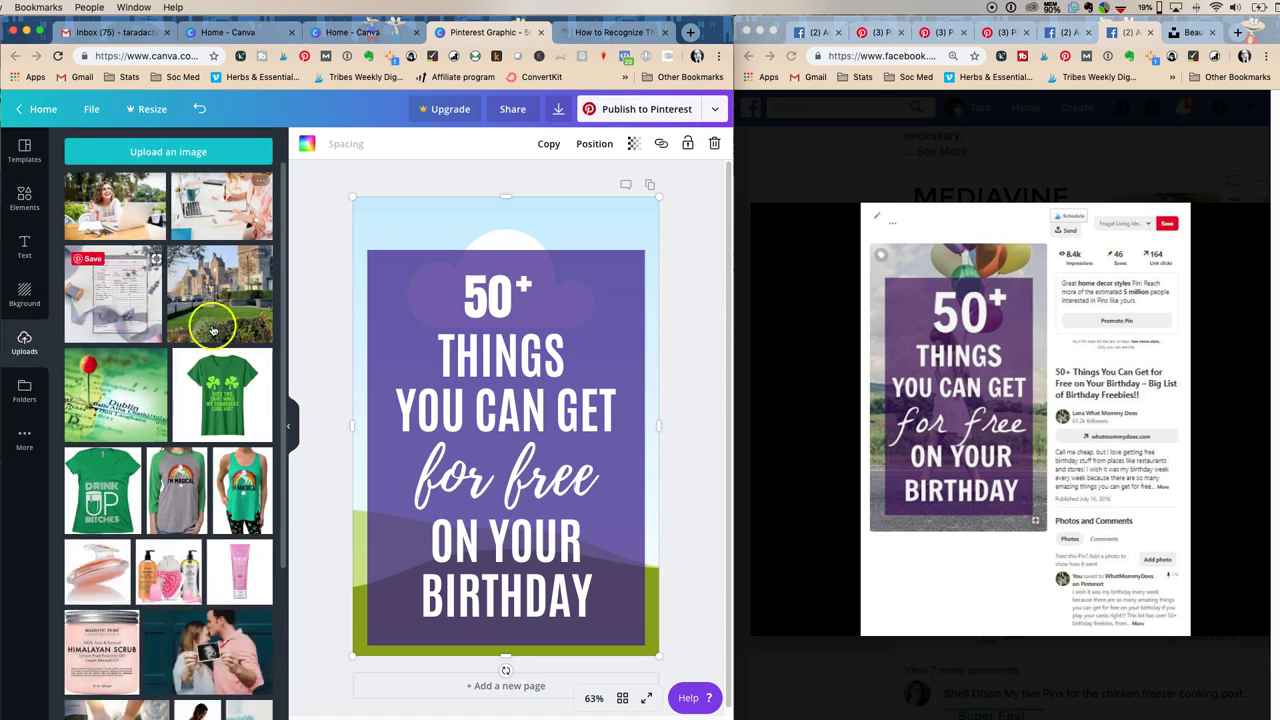
pyautogui.moveTo(183, 285); pyautogui.dragTo(397, 247)
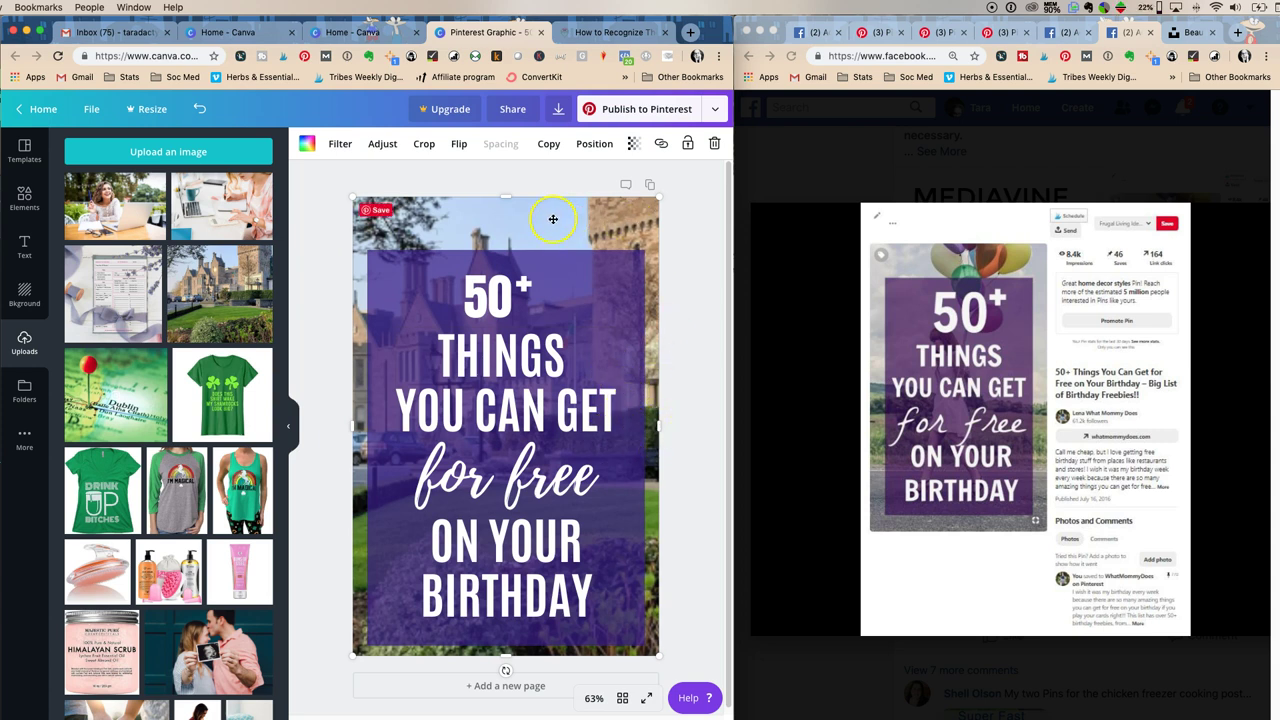
pyautogui.doubleClick(521, 229)
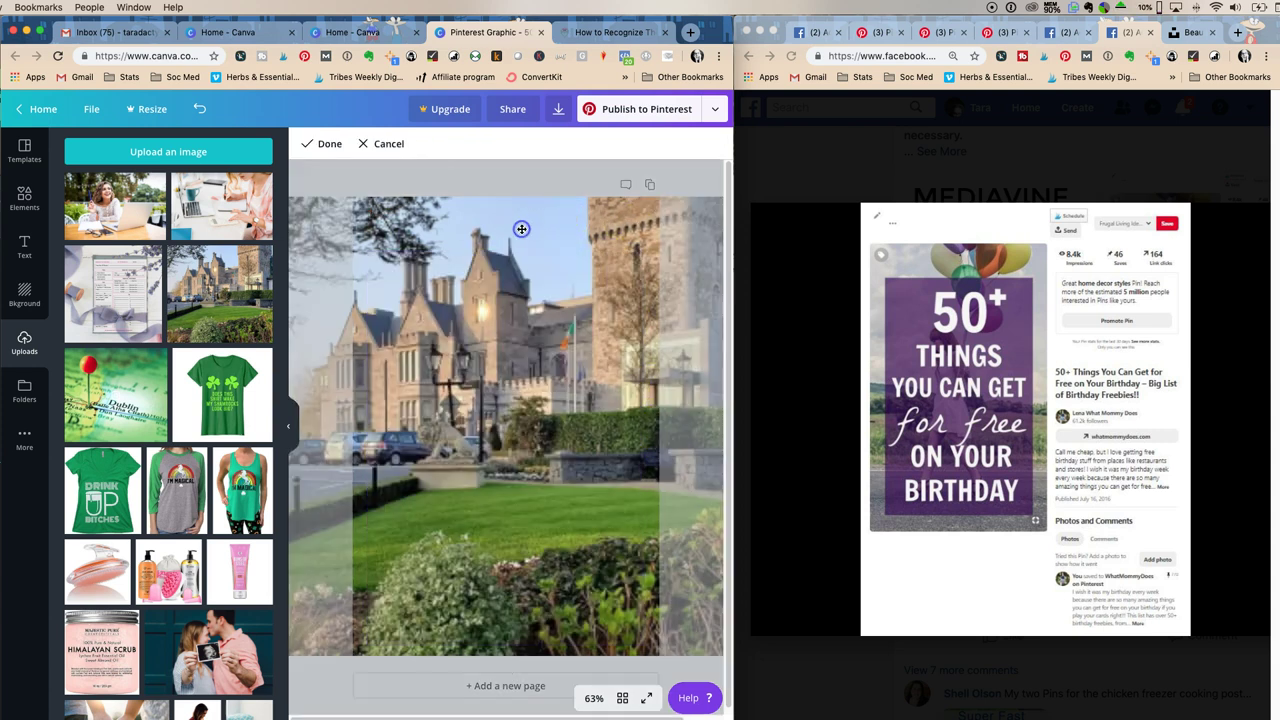
pyautogui.moveTo(514, 297); pyautogui.dragTo(634, 305)
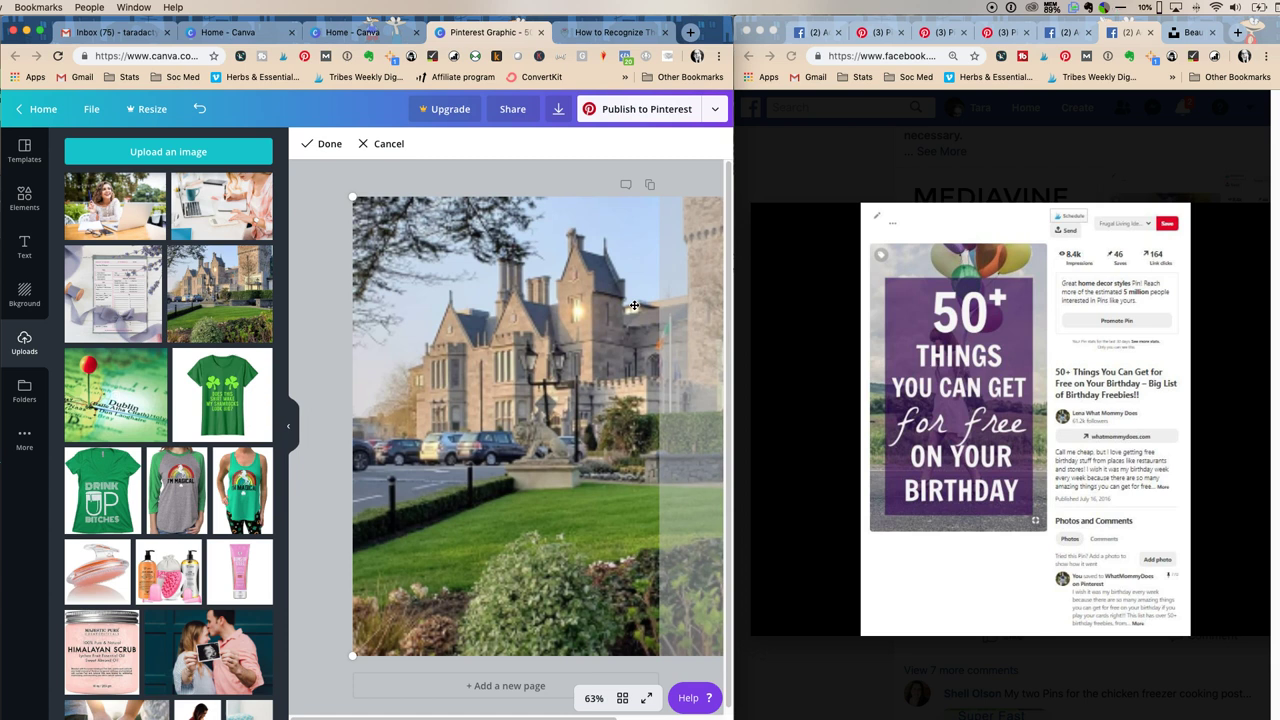
pyautogui.press('Return')
pyautogui.click(1190, 32)
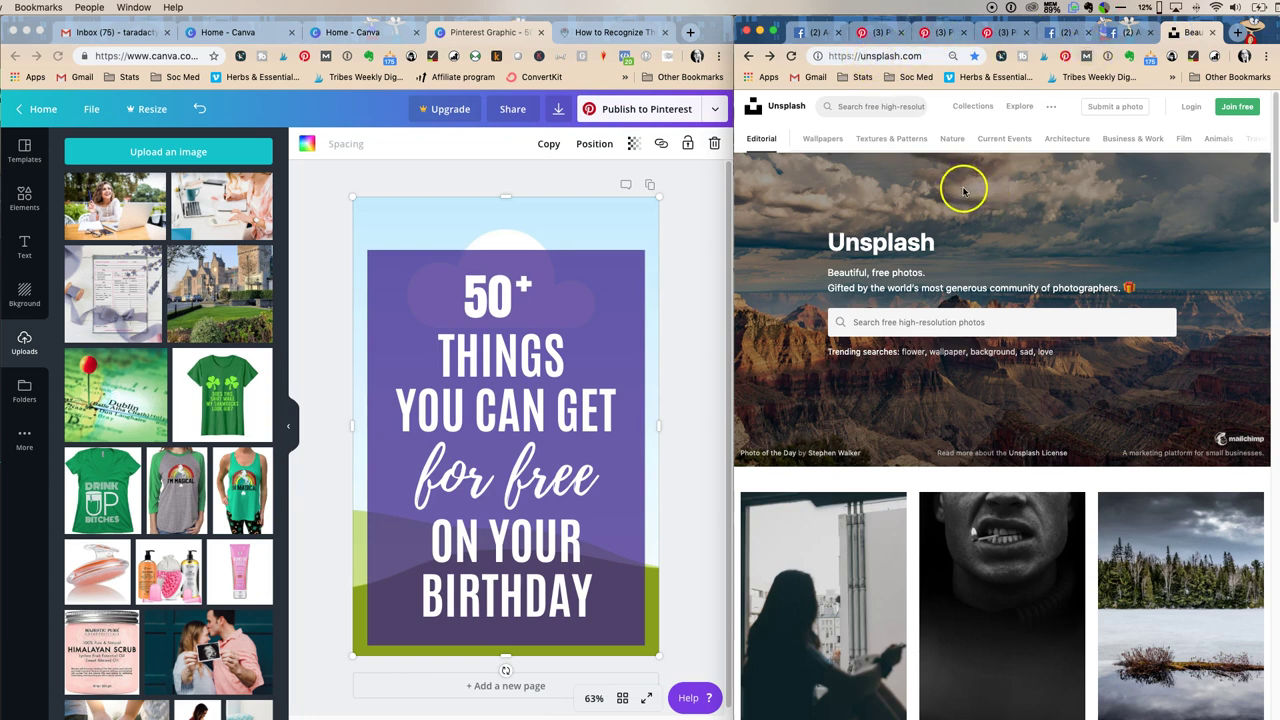
# Step: Search Unsplash for 'birthday cake' and download the 4-layered fondant cake photo
pyautogui.click(912, 318)
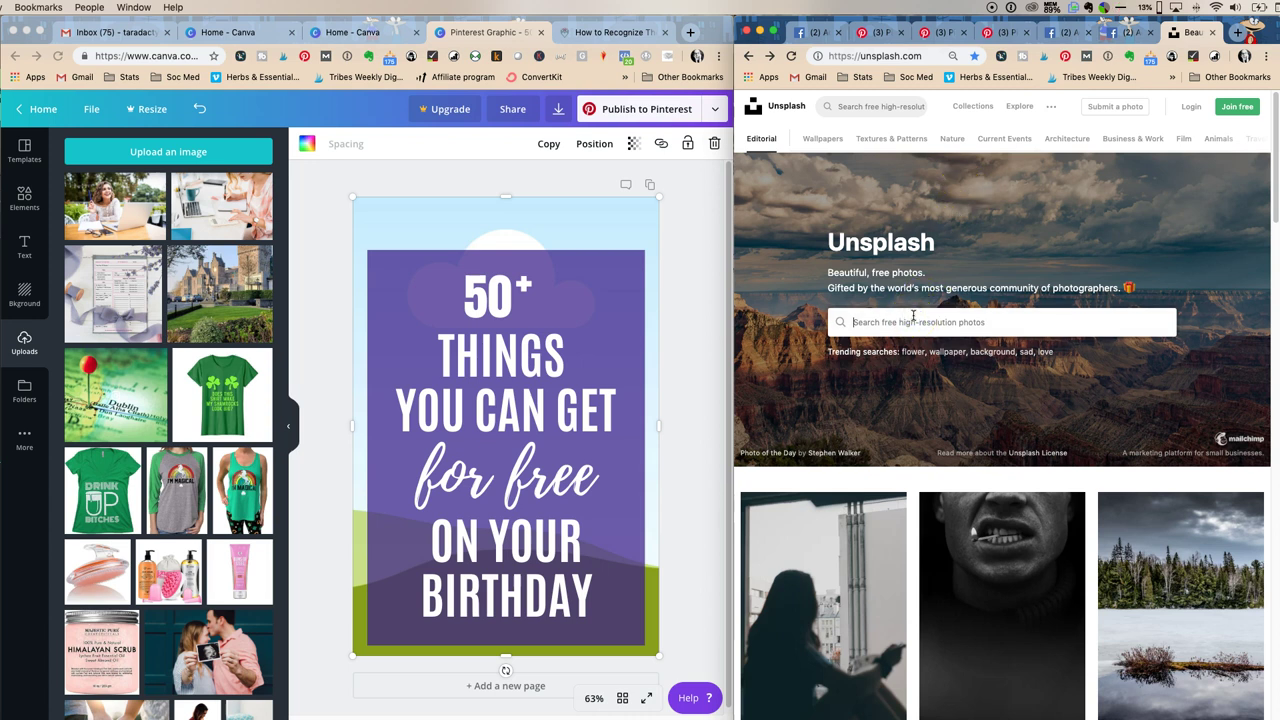
pyautogui.write('birth')
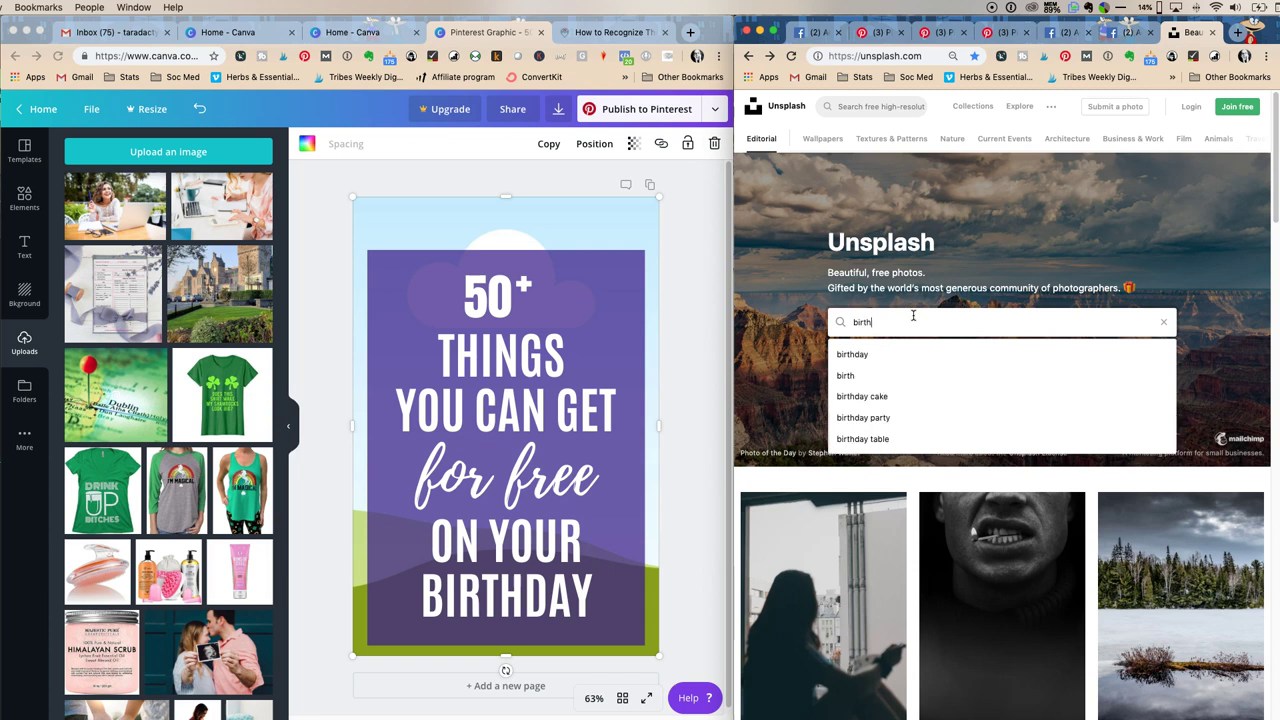
pyautogui.write('day cake')
pyautogui.press('Return')
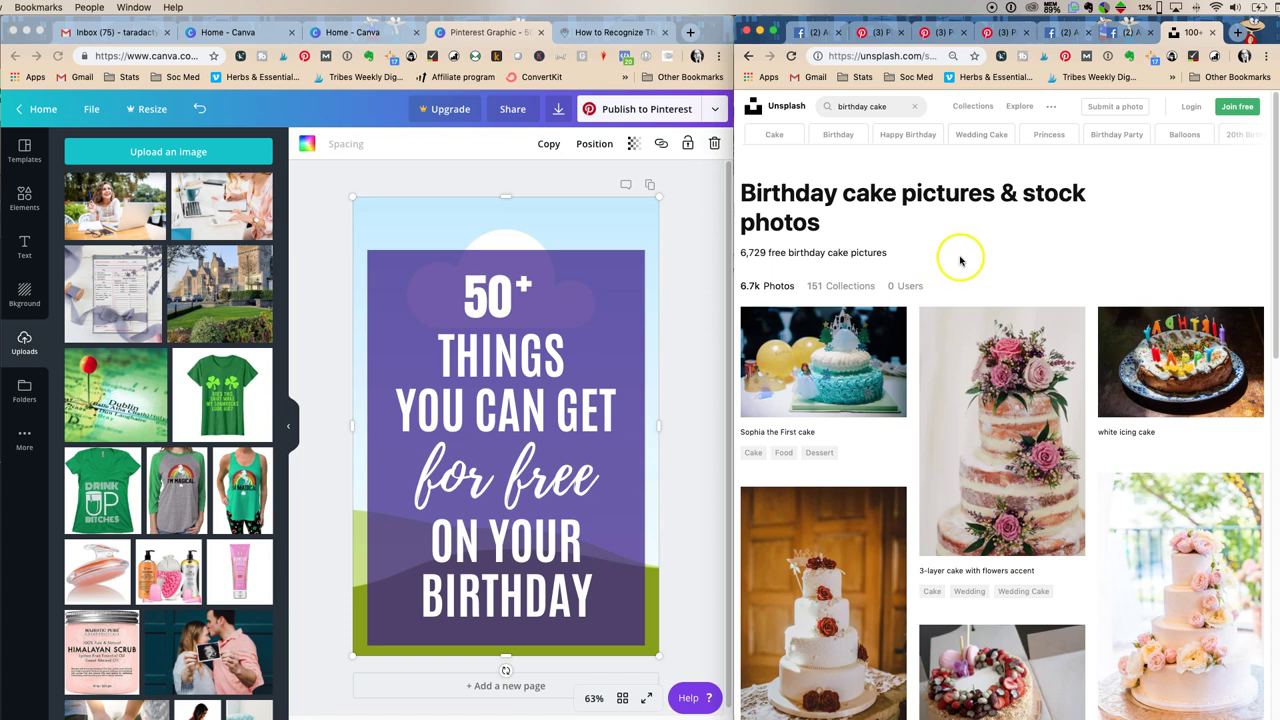
pyautogui.scroll(-4, 960, 255)
pyautogui.scroll(-5, 960, 261)
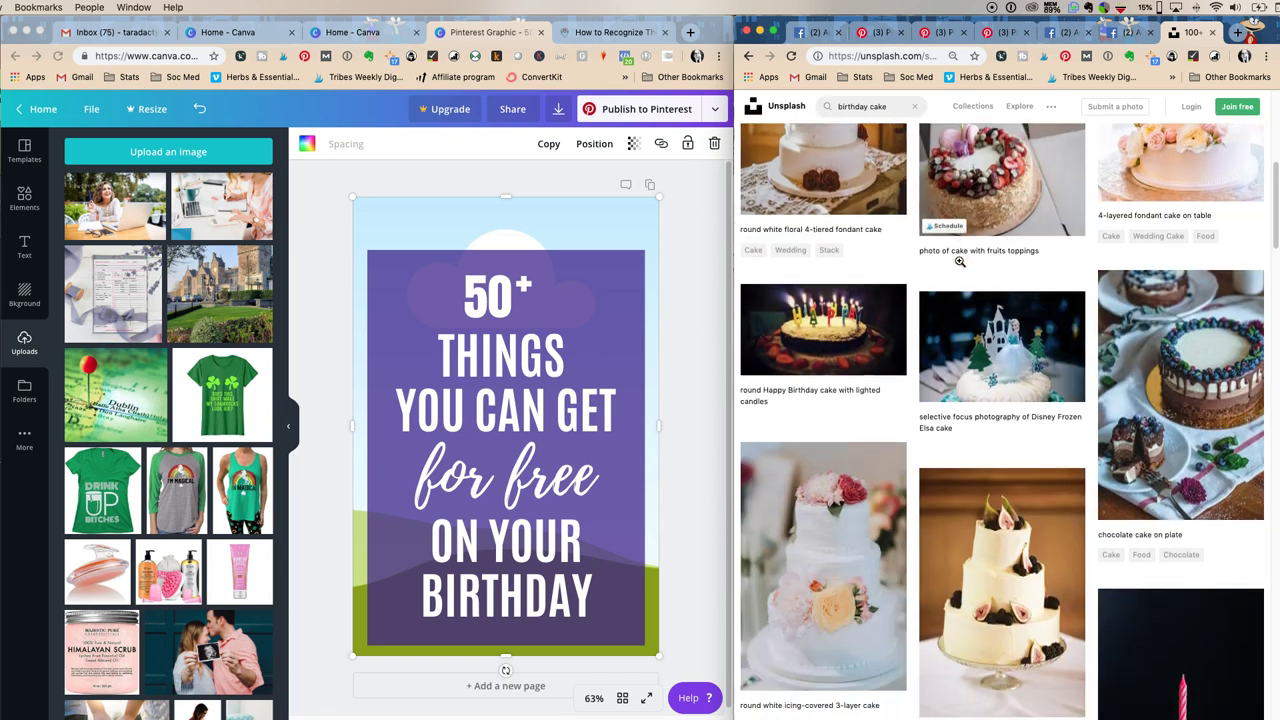
pyautogui.scroll(1, 1000, 254)
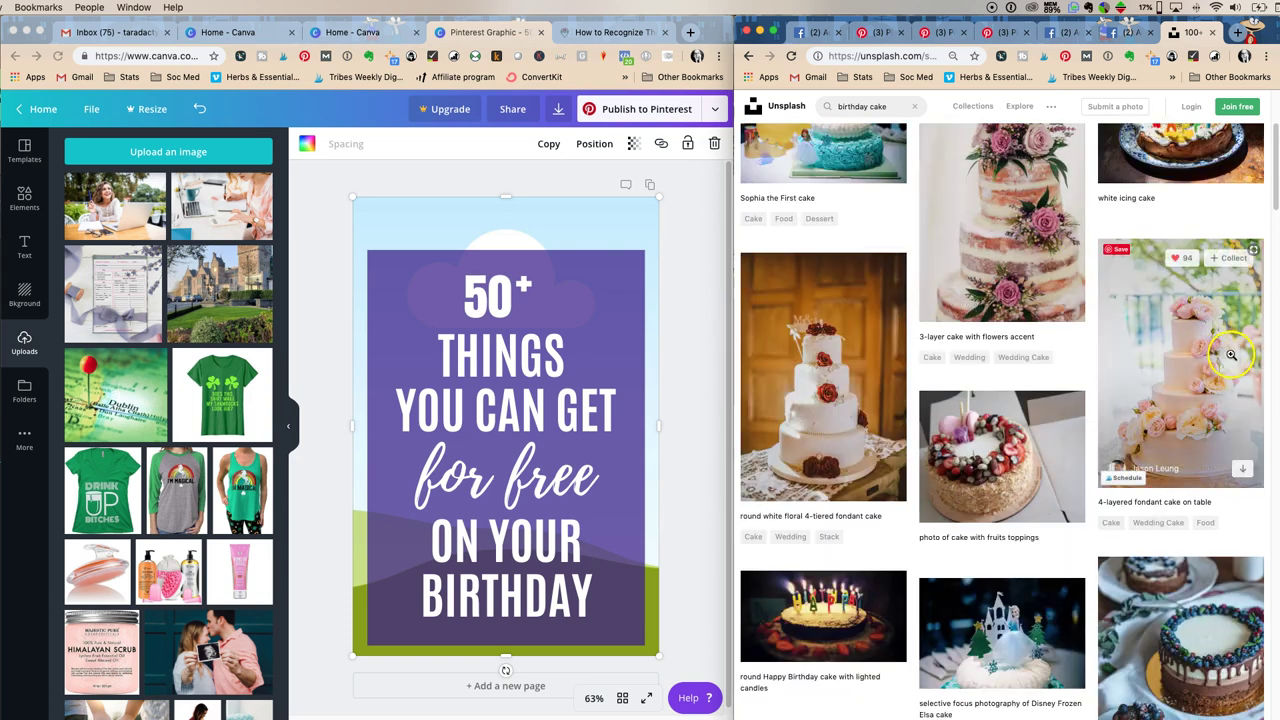
pyautogui.click(1224, 355)
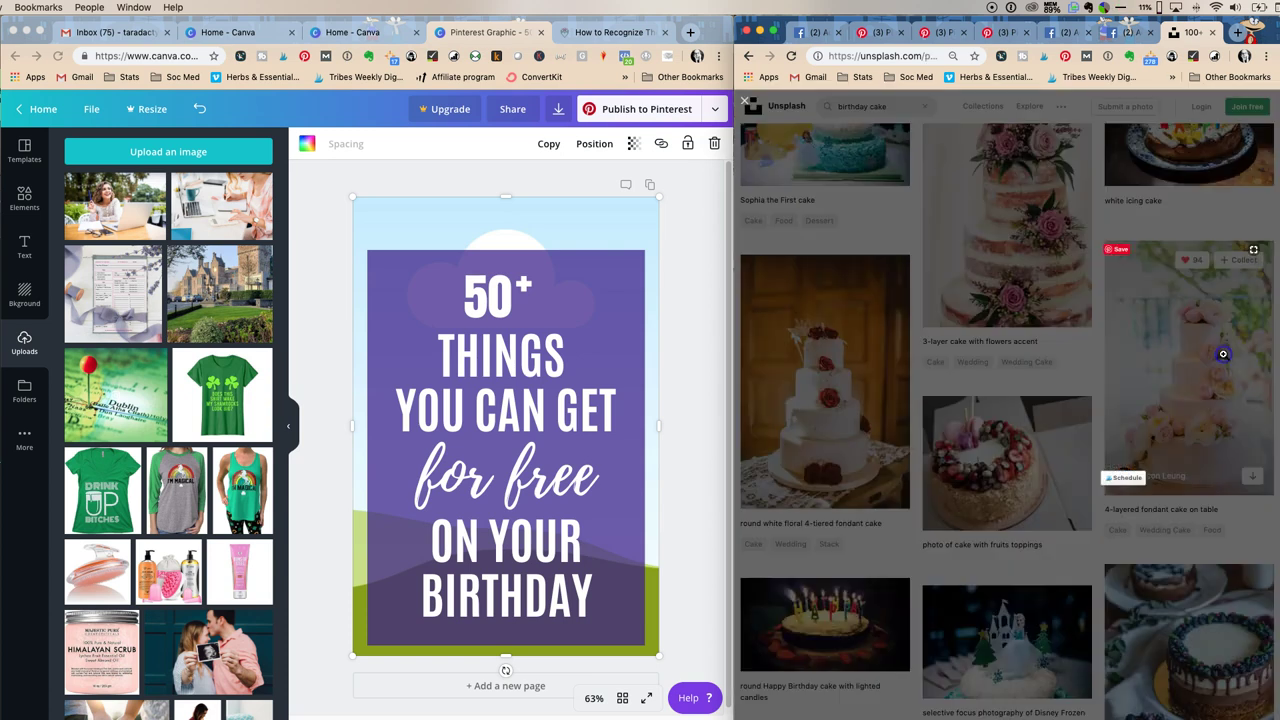
pyautogui.rightClick(1003, 329)
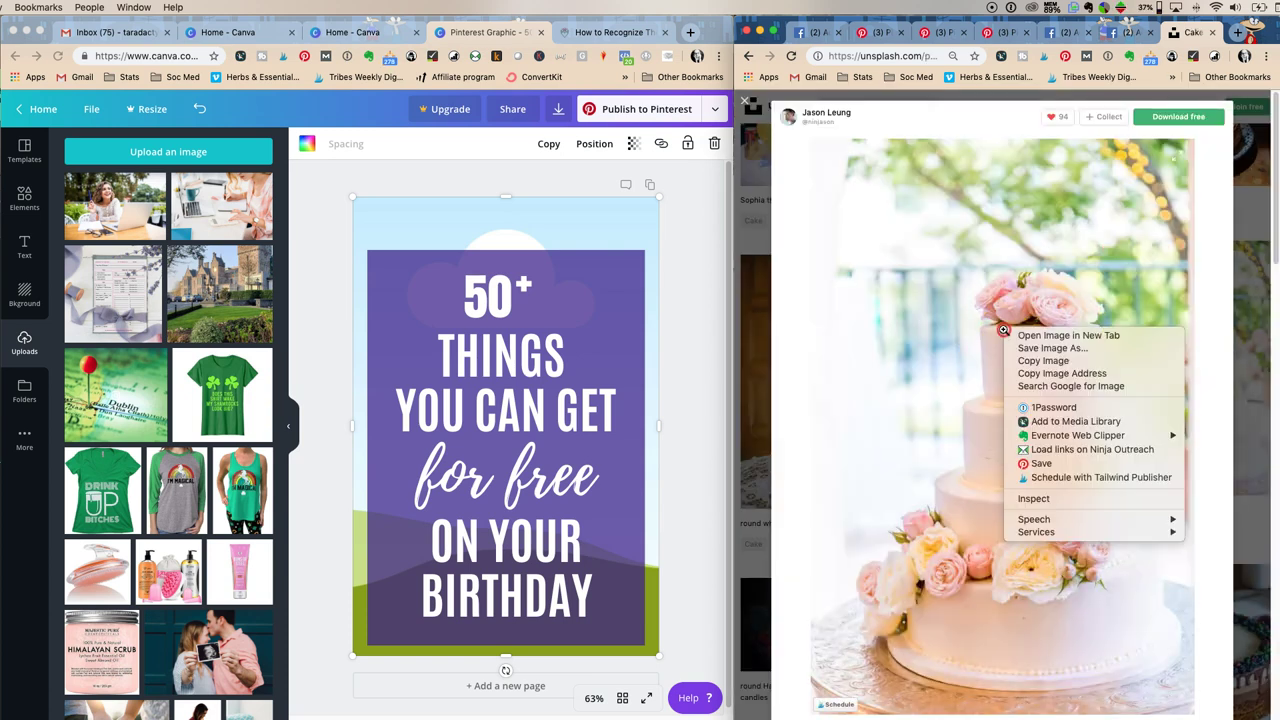
pyautogui.click(1155, 118)
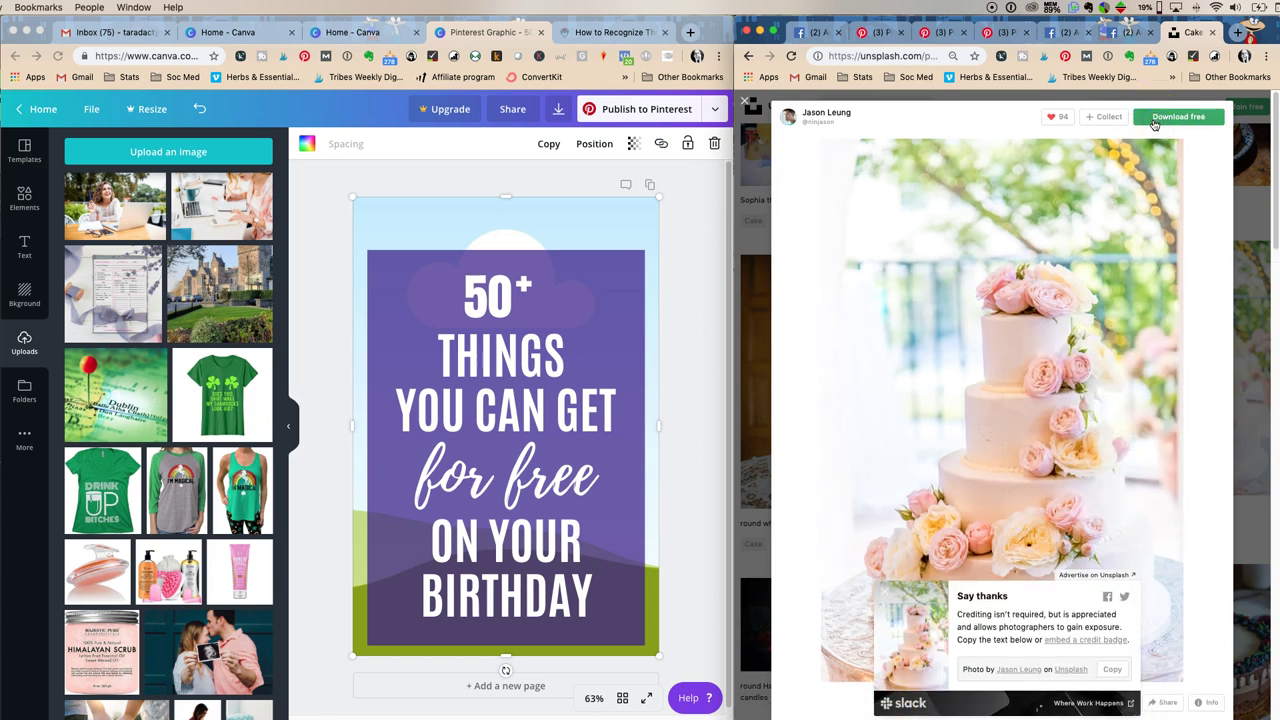
pyautogui.click(745, 103)
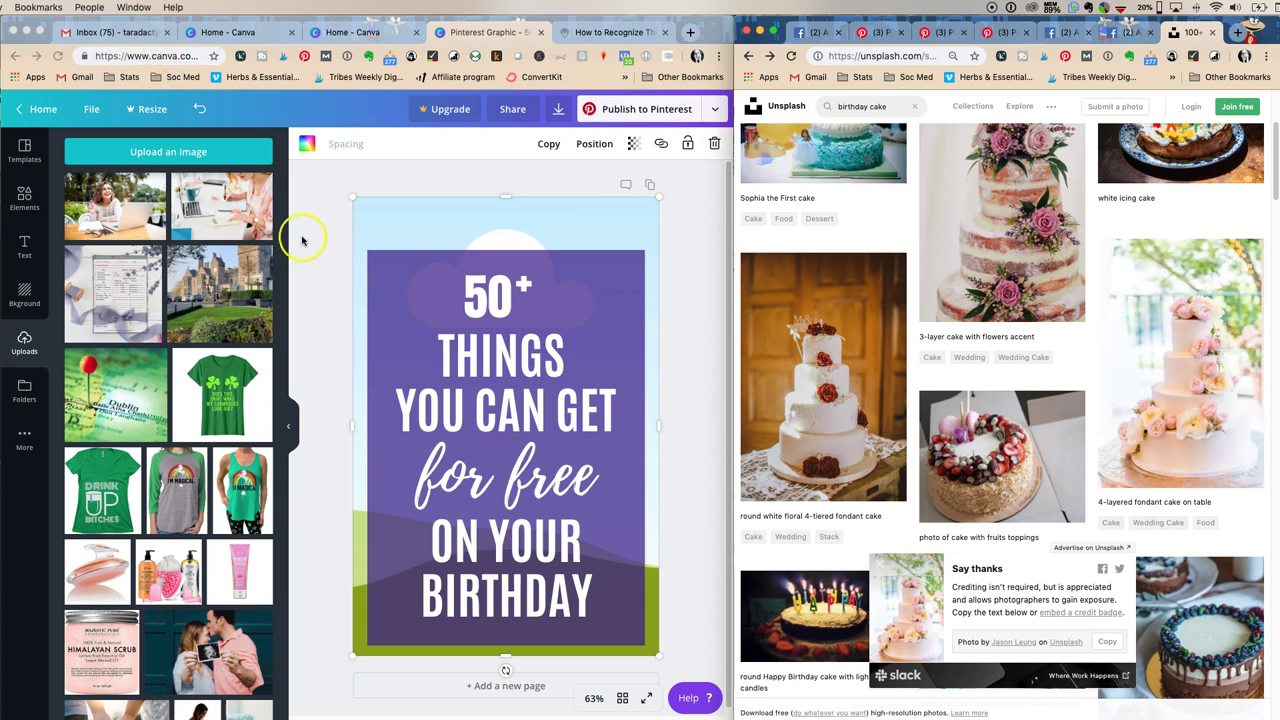
# Step: Upload the fondant cake photo and drop it onto the pin as the background
pyautogui.click(140, 160)
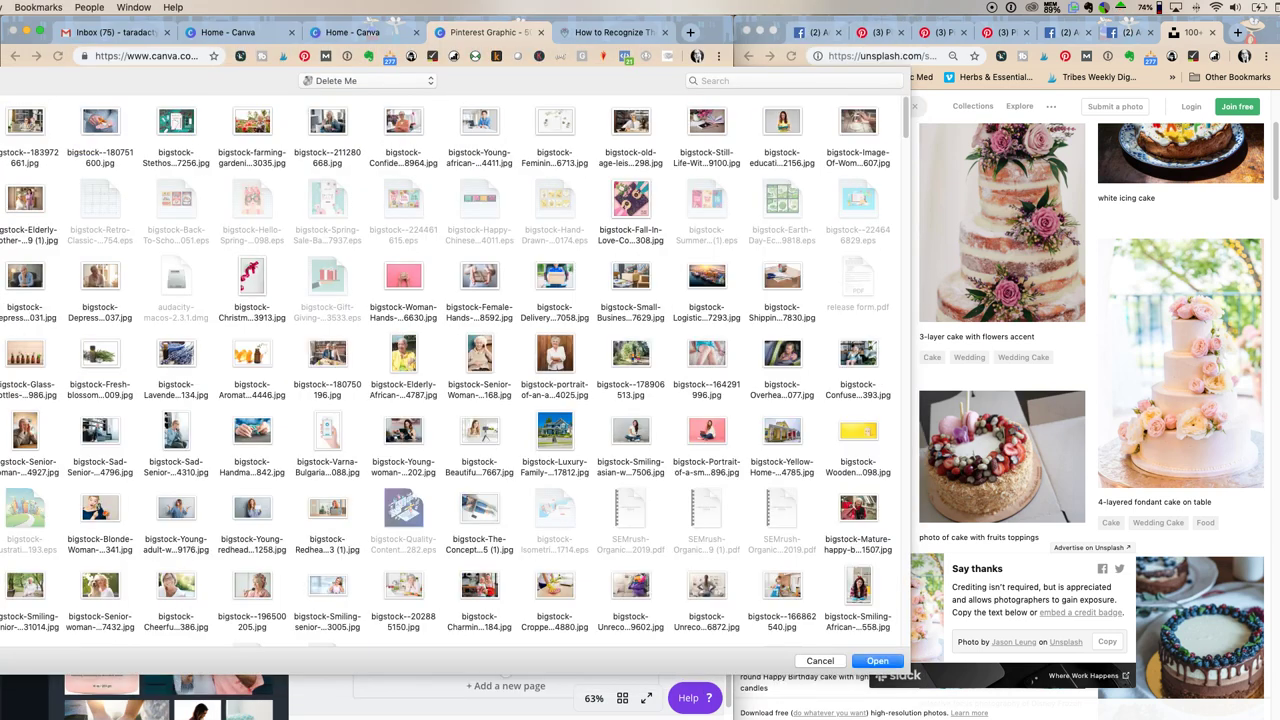
pyautogui.press('Return')
pyautogui.moveTo(112, 208); pyautogui.dragTo(420, 223)
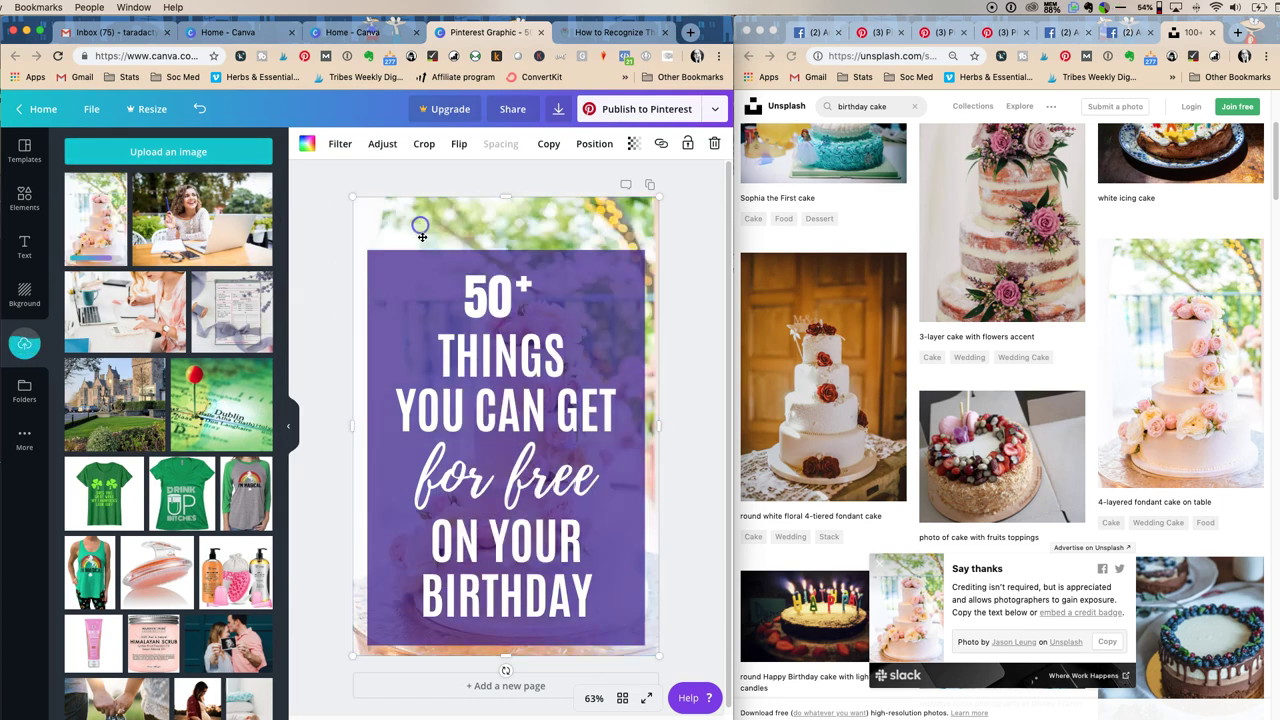
pyautogui.click(311, 218)
# Step: Enlarge and shift the cake photo within the background frame
pyautogui.doubleClick(561, 228)
pyautogui.moveTo(657, 198); pyautogui.dragTo(705, 165)
pyautogui.moveTo(540, 292); pyautogui.dragTo(450, 293)
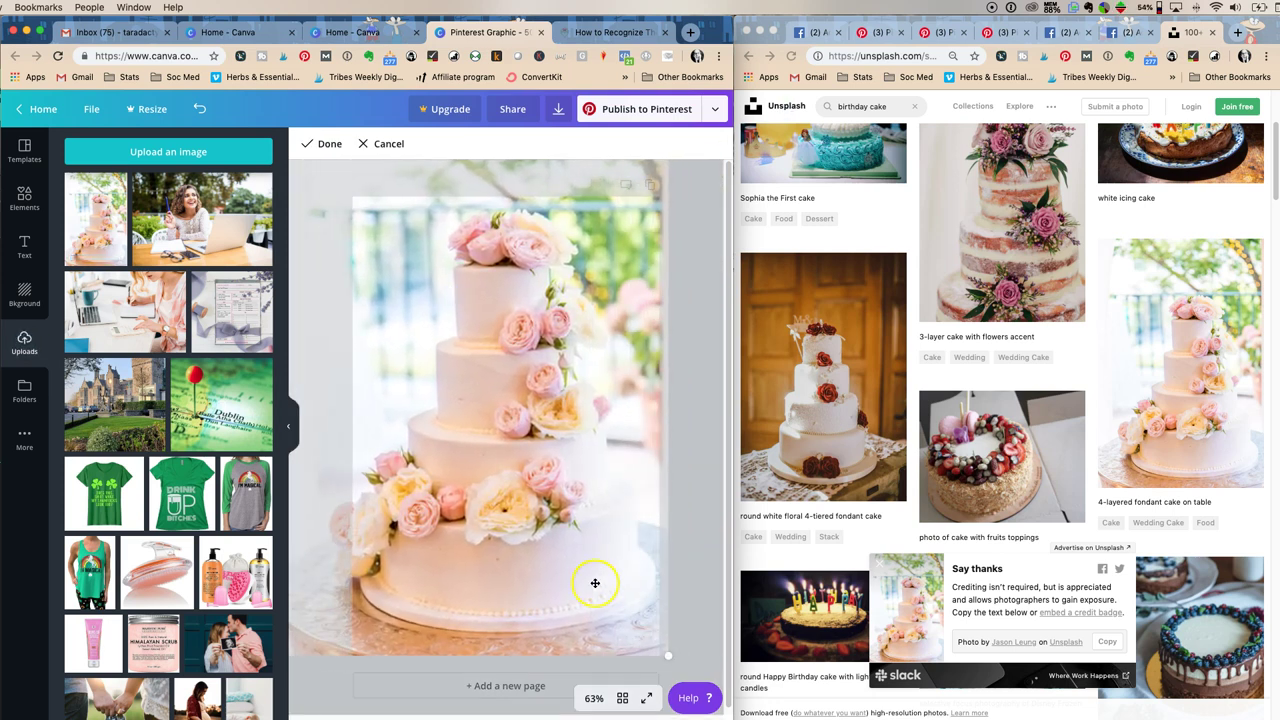
pyautogui.moveTo(671, 657); pyautogui.dragTo(683, 671)
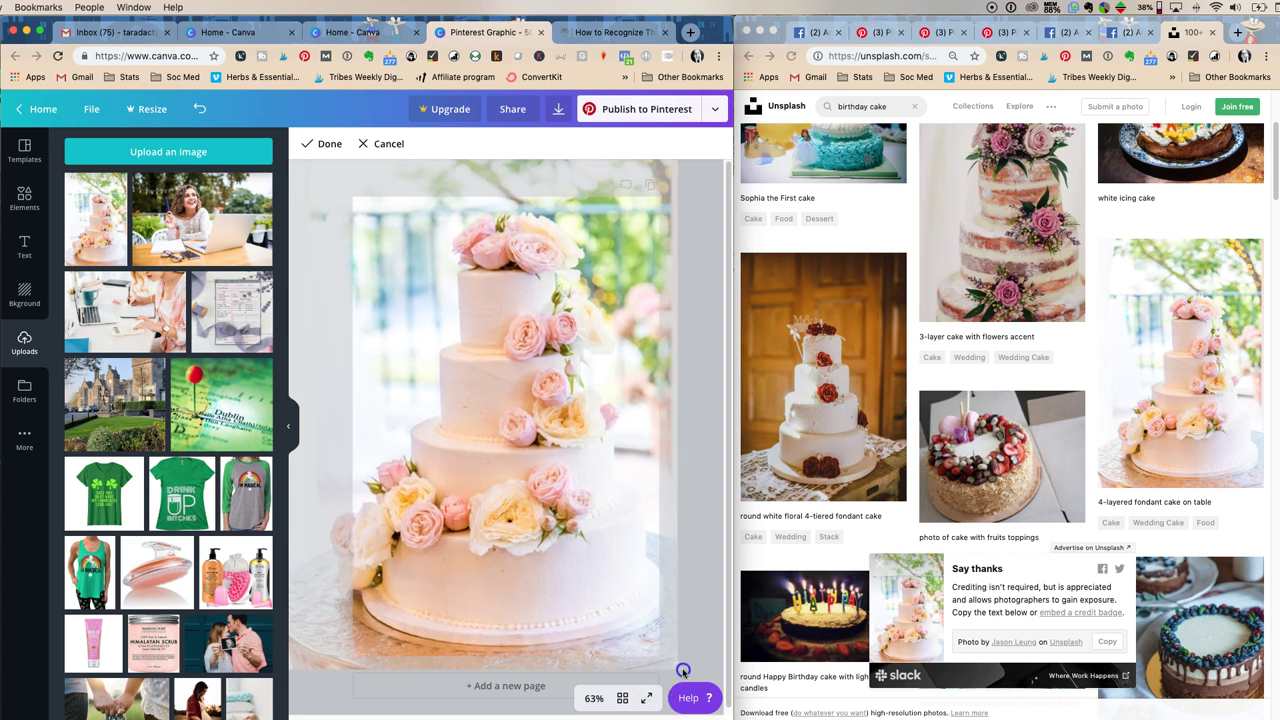
pyautogui.click(330, 144)
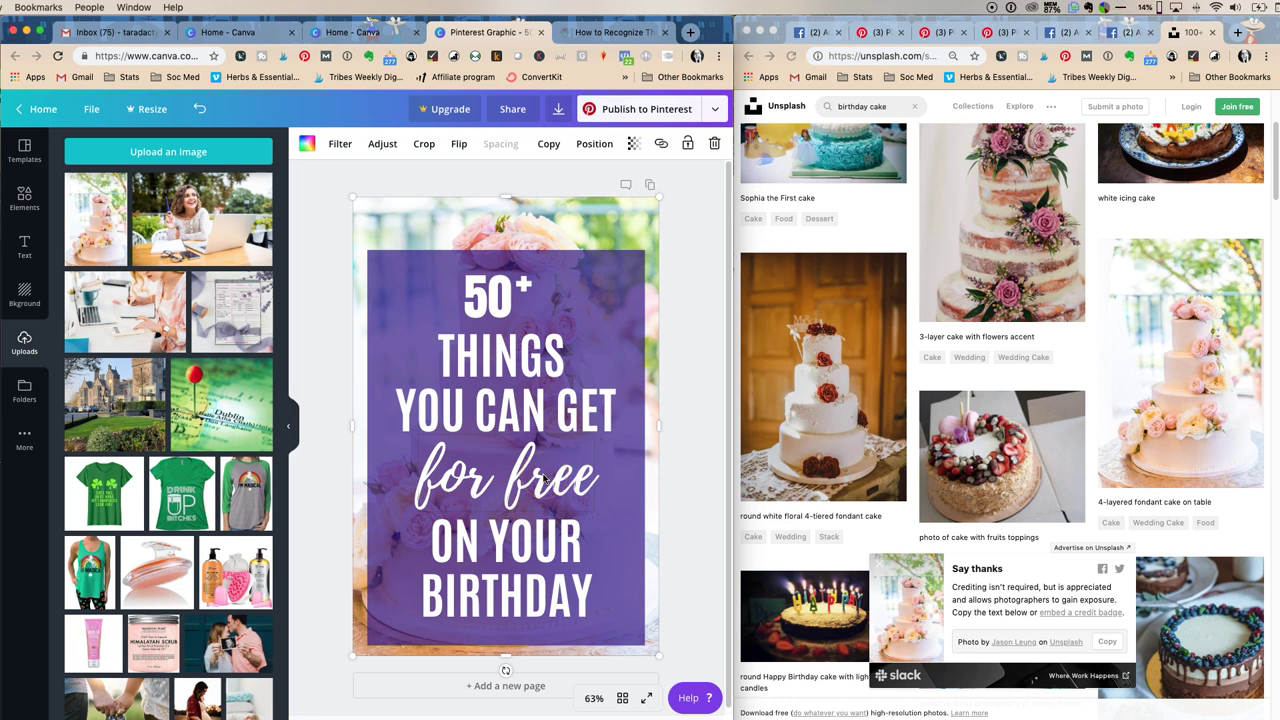
# Step: Glance at the Facebook reference pin, then scroll through Unsplash's birthday cake results
pyautogui.click(1059, 34)
pyautogui.click(1115, 32)
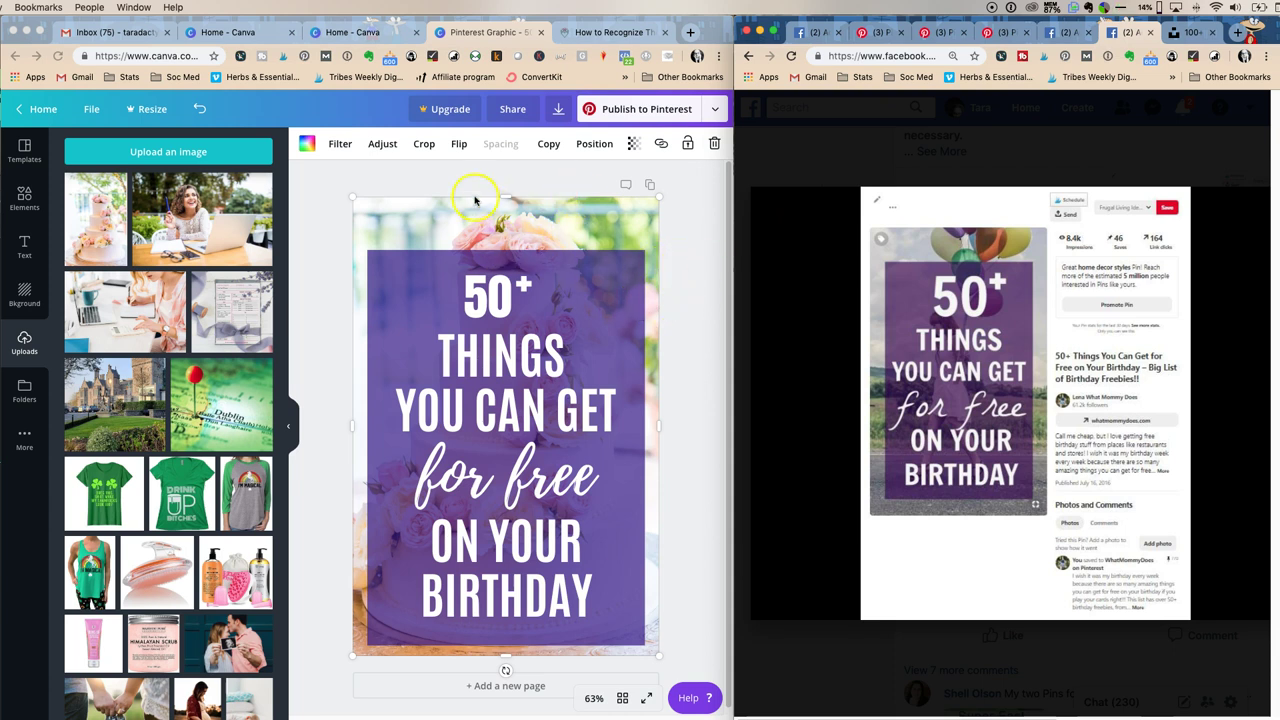
pyautogui.moveTo(869, 411)
pyautogui.click(1172, 34)
pyautogui.moveTo(866, 321)
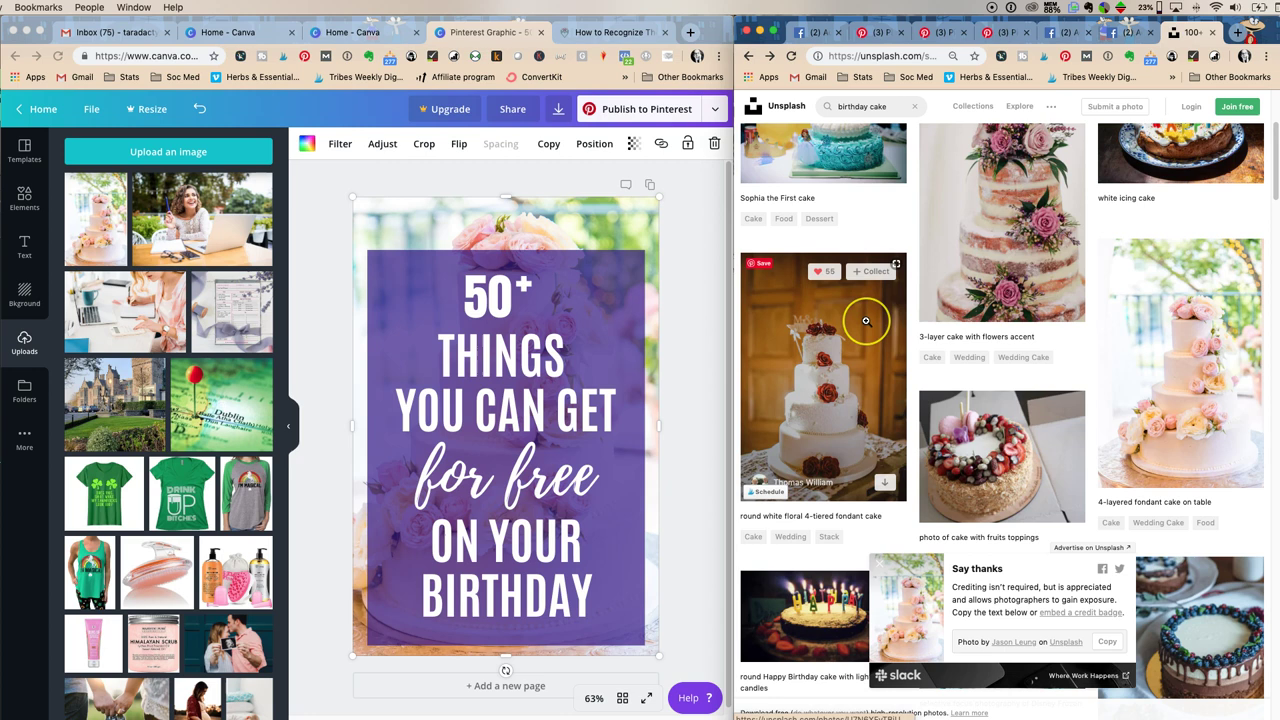
pyautogui.scroll(-5, 866, 321)
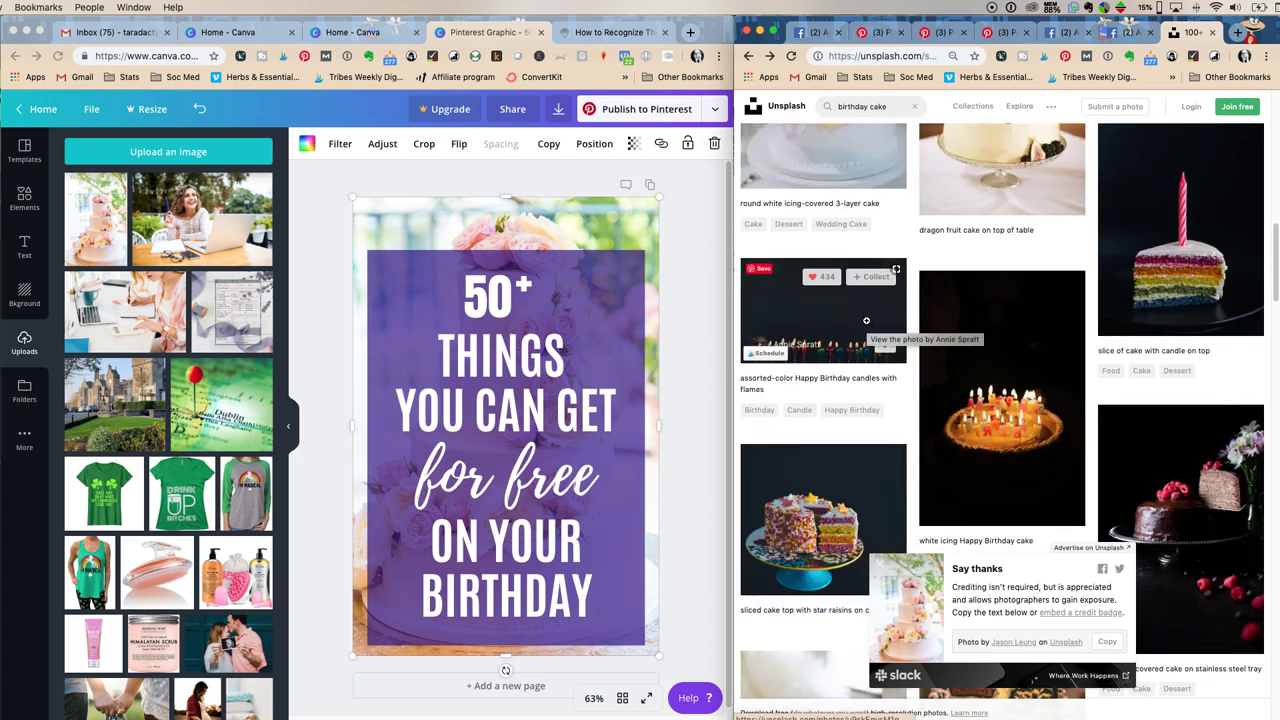
pyautogui.scroll(-3, 966, 283)
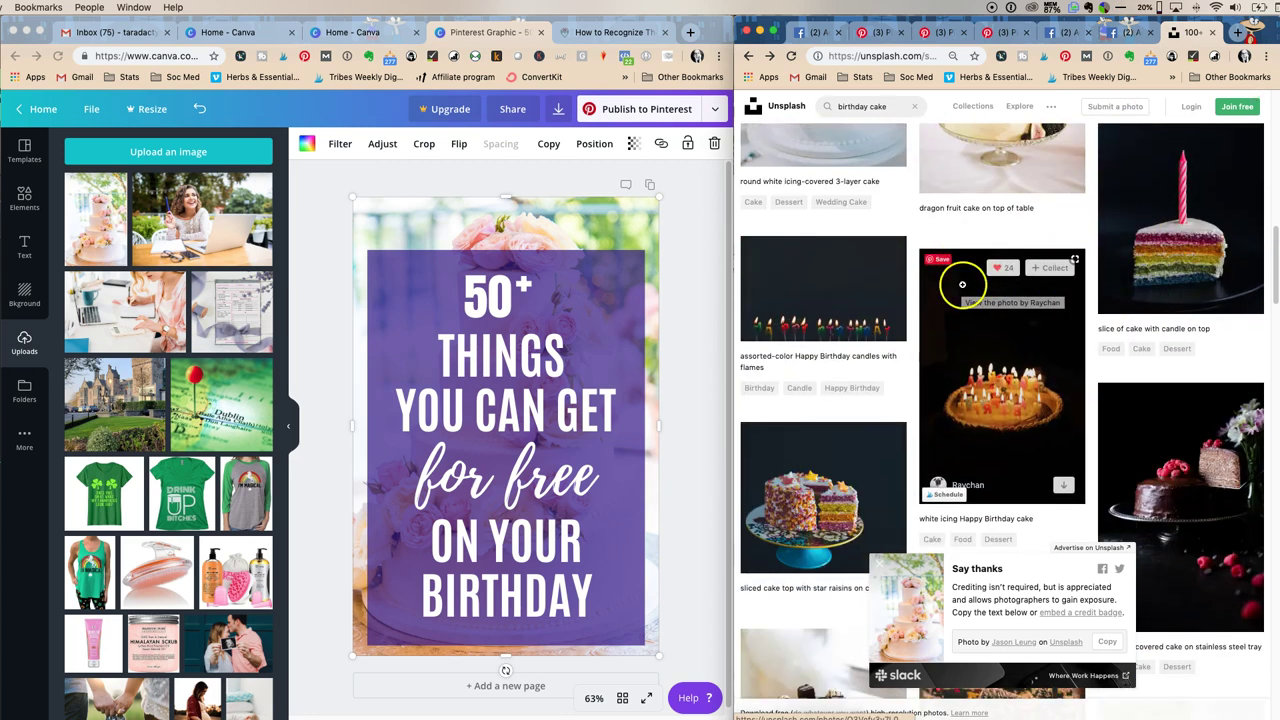
pyautogui.scroll(-5, 964, 285)
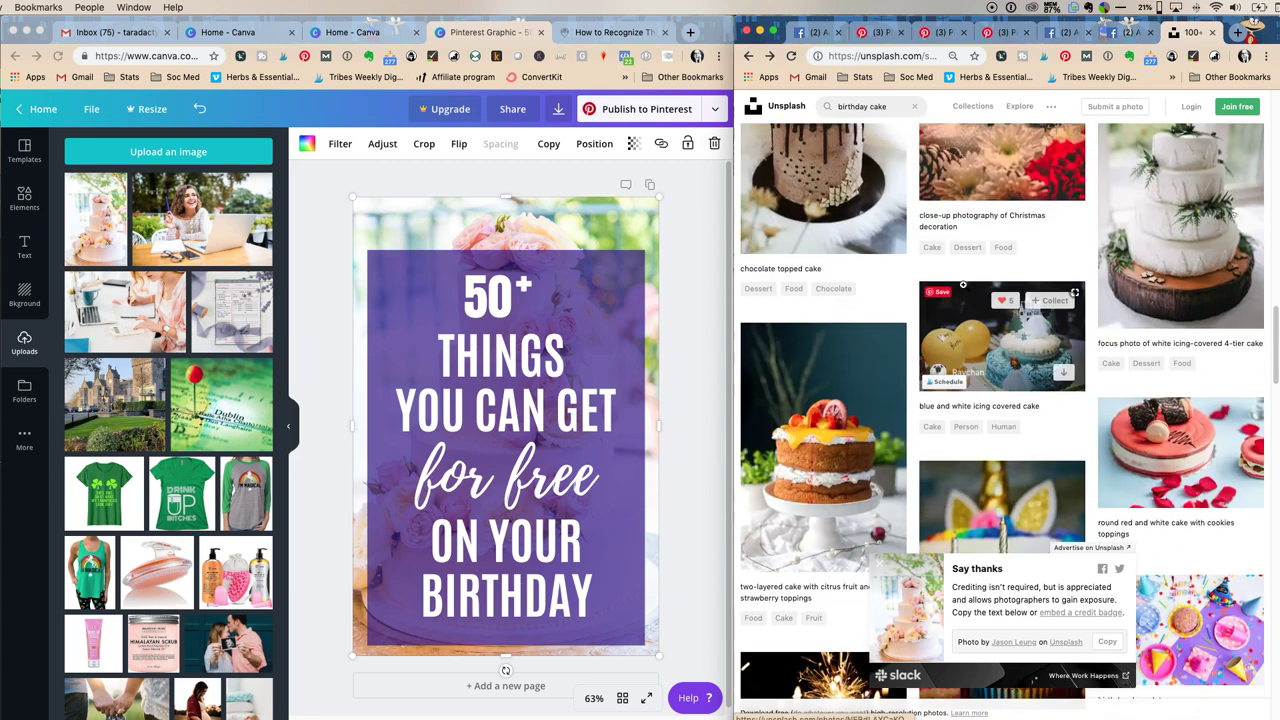
# Step: Open the two-layer citrus cake photo on Unsplash and remove the pin's old cake background
pyautogui.click(835, 329)
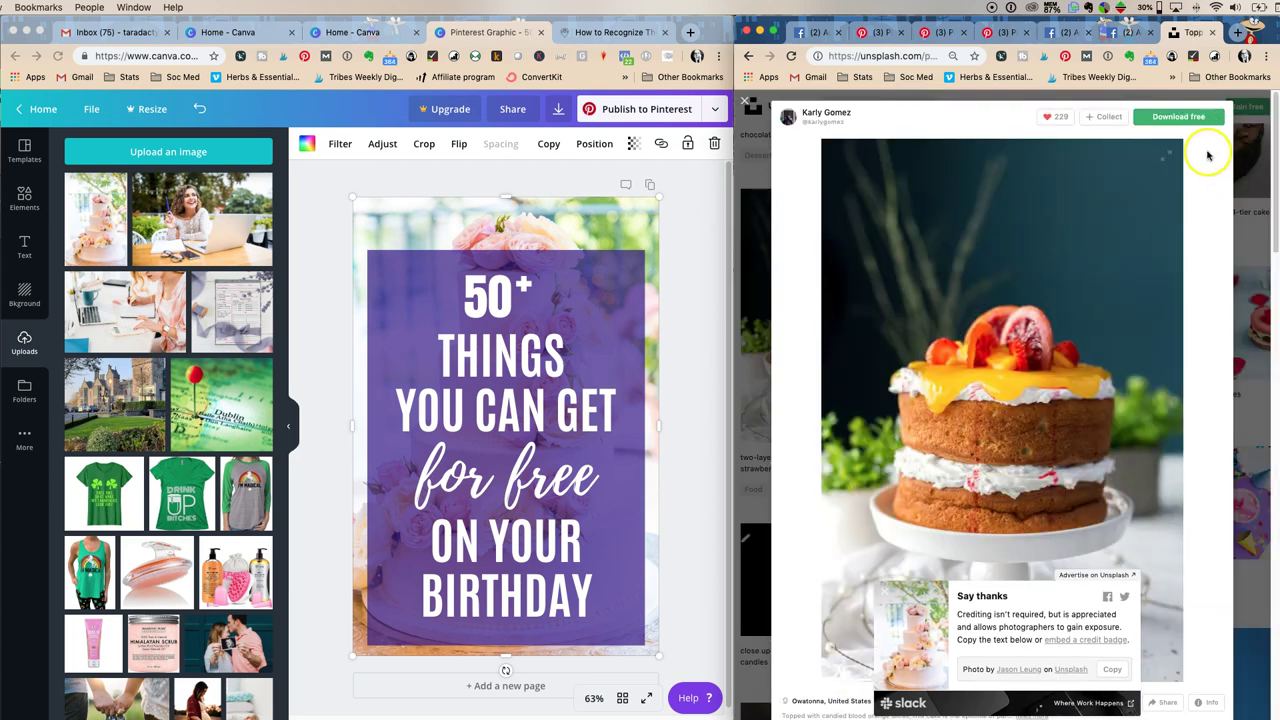
pyautogui.click(910, 274)
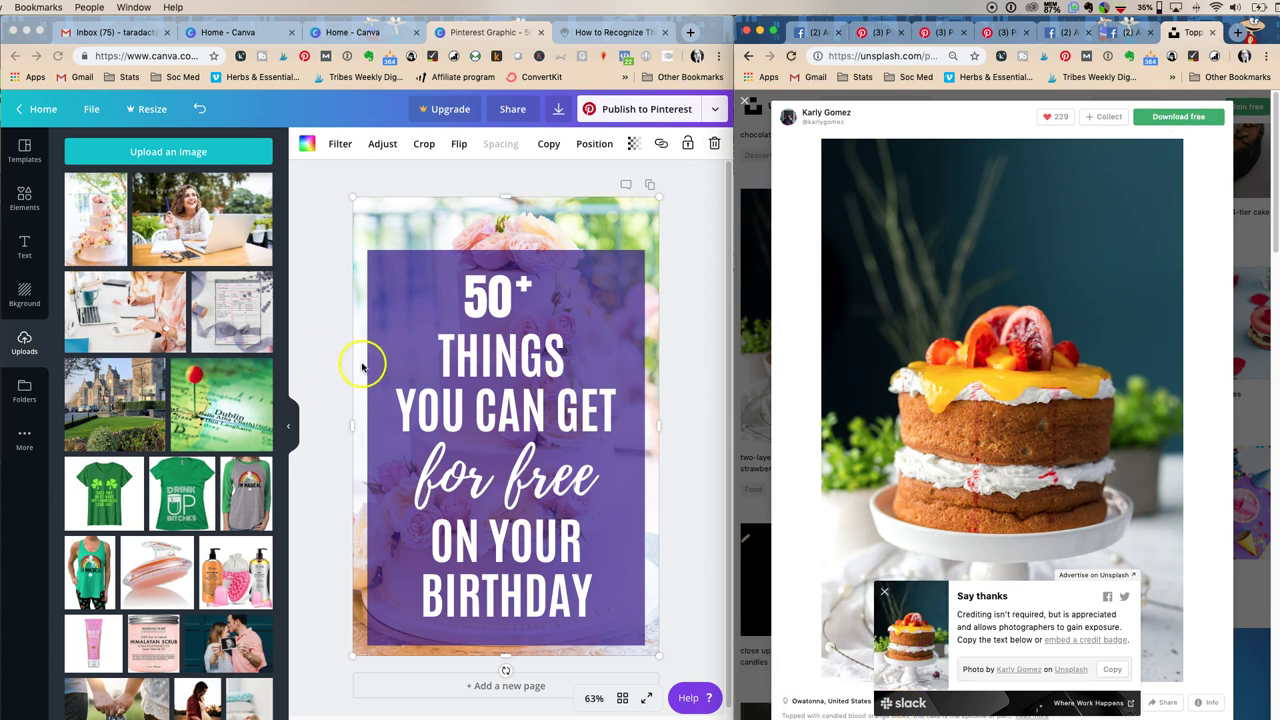
pyautogui.doubleClick(521, 227)
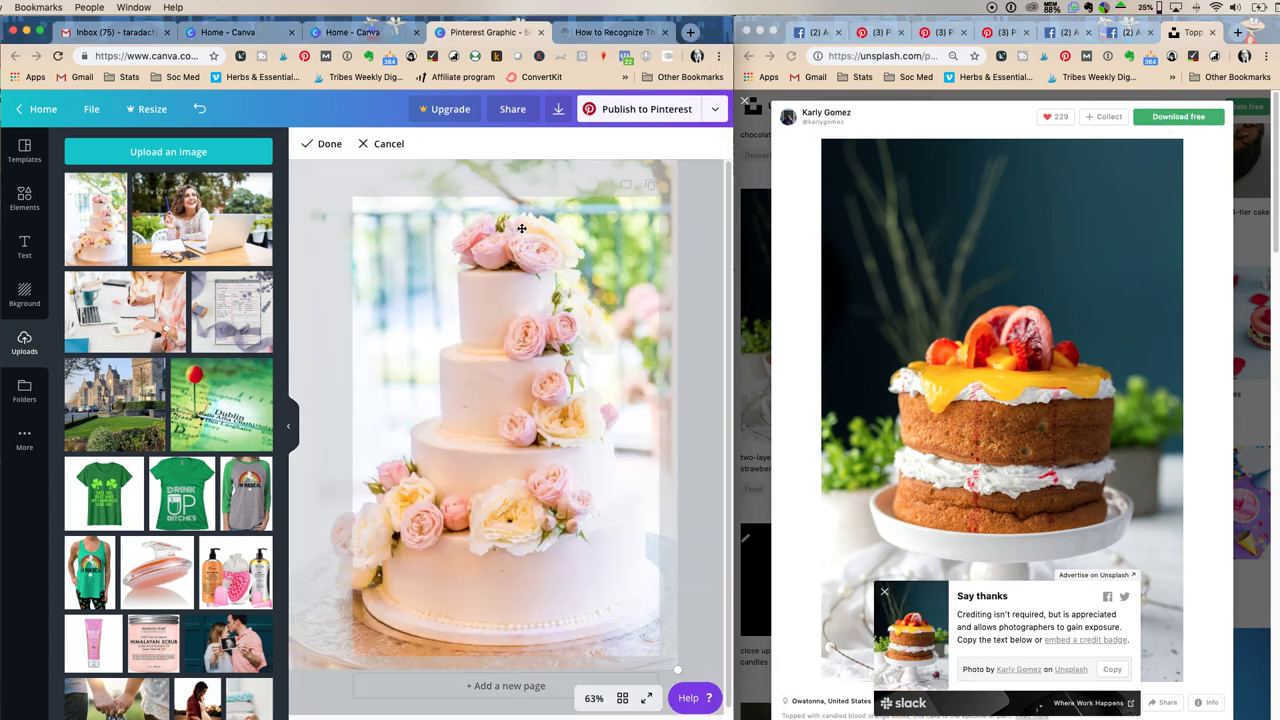
pyautogui.press('Escape')
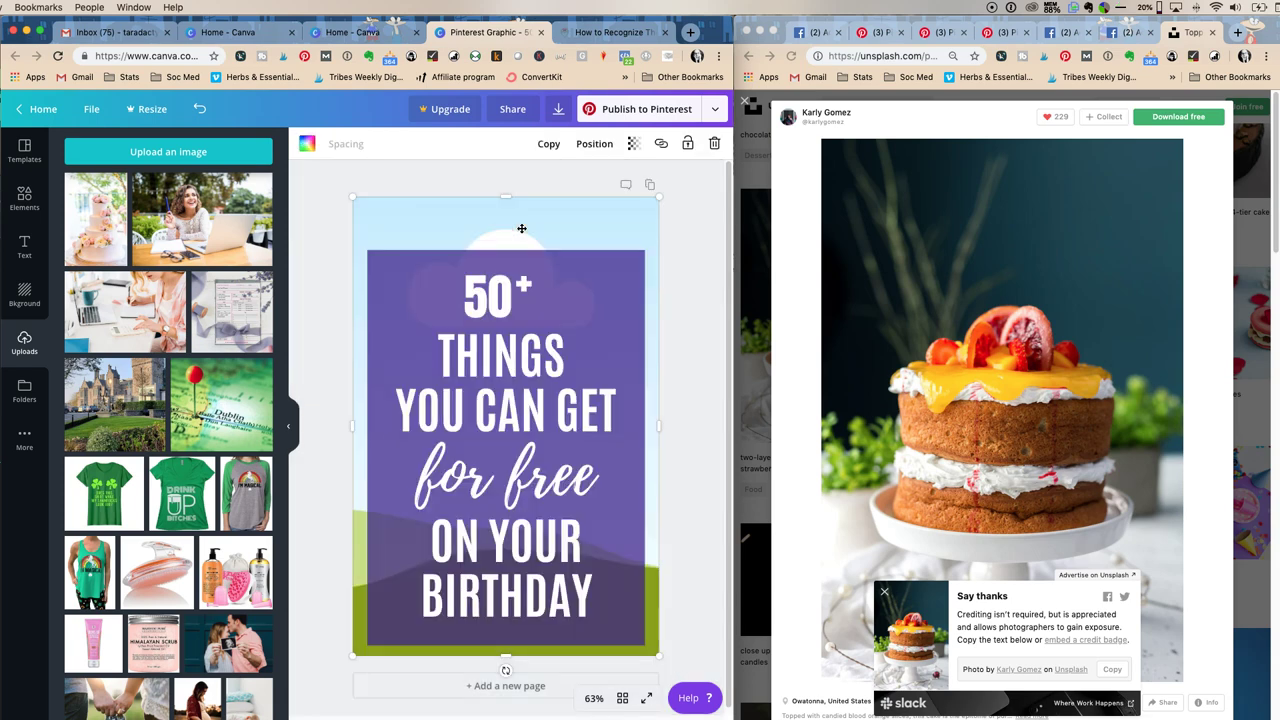
# Step: Upload the citrus cake photo and drag it onto the pin as the new background
pyautogui.click(128, 152)
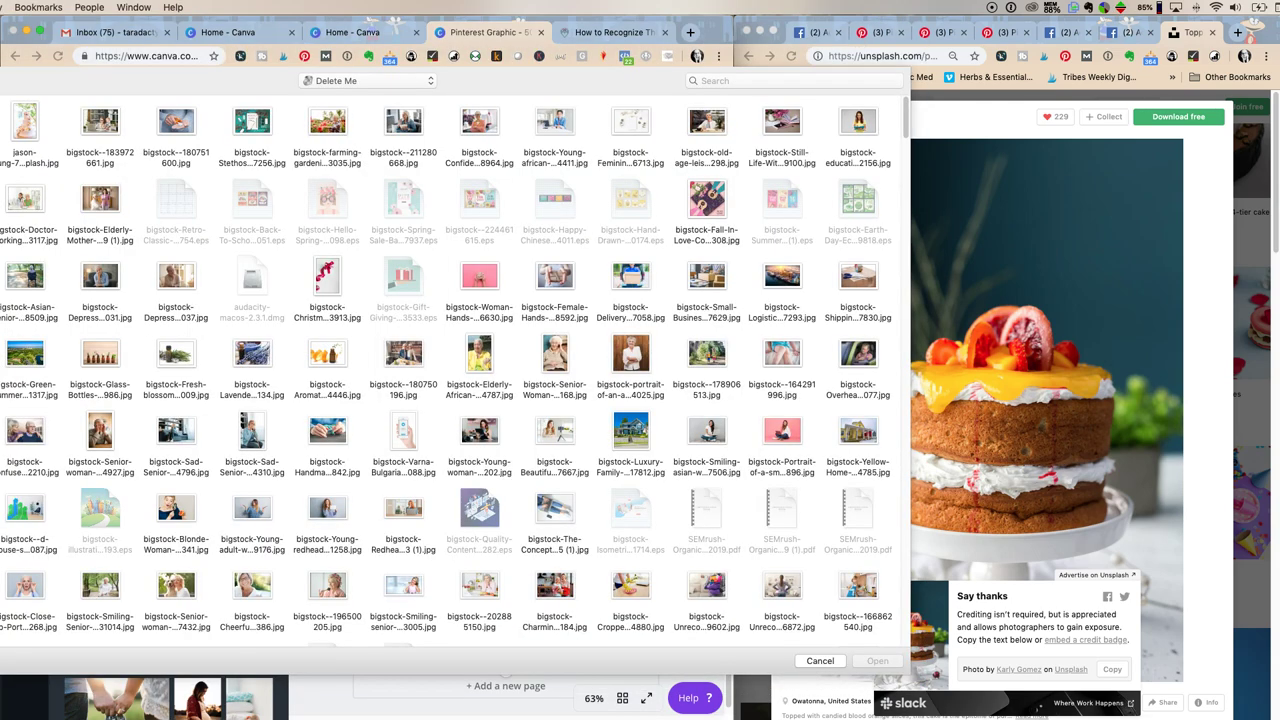
pyautogui.click(877, 661)
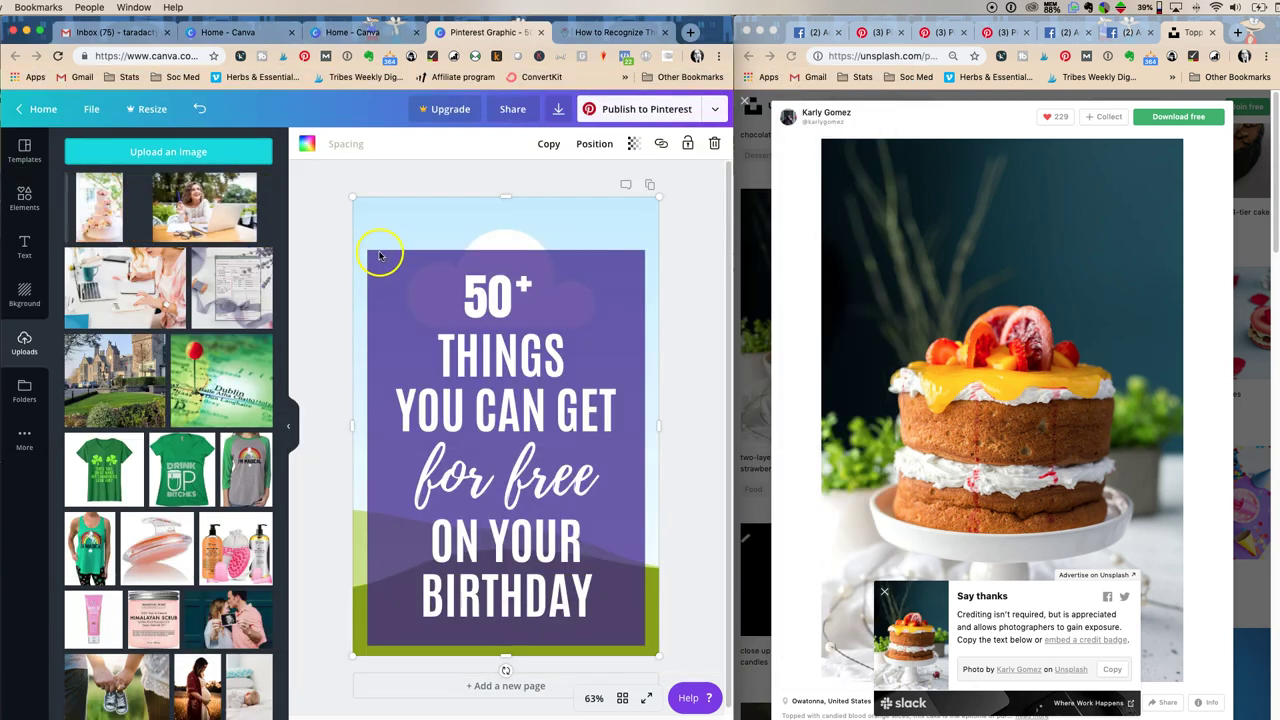
pyautogui.moveTo(150, 207); pyautogui.dragTo(355, 262)
pyautogui.click(300, 210)
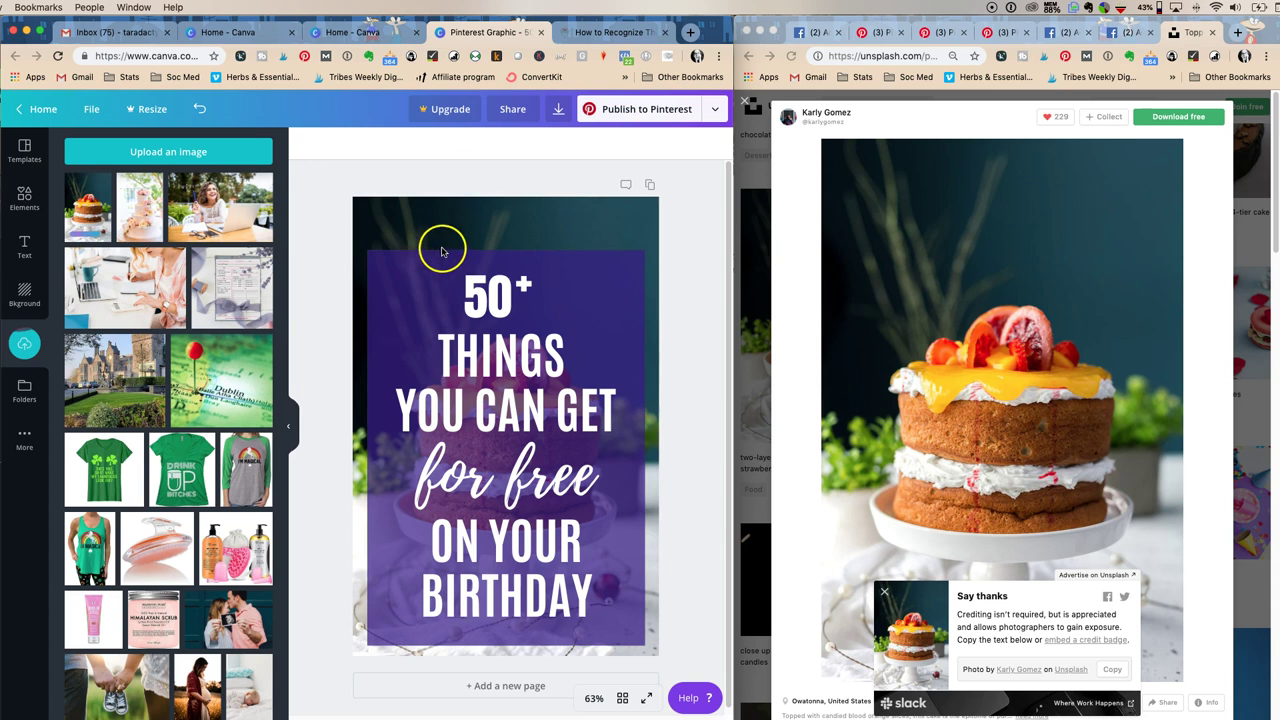
# Step: Crop the cake photo, shifting it down so the cake sits behind the purple text box
pyautogui.doubleClick(522, 210)
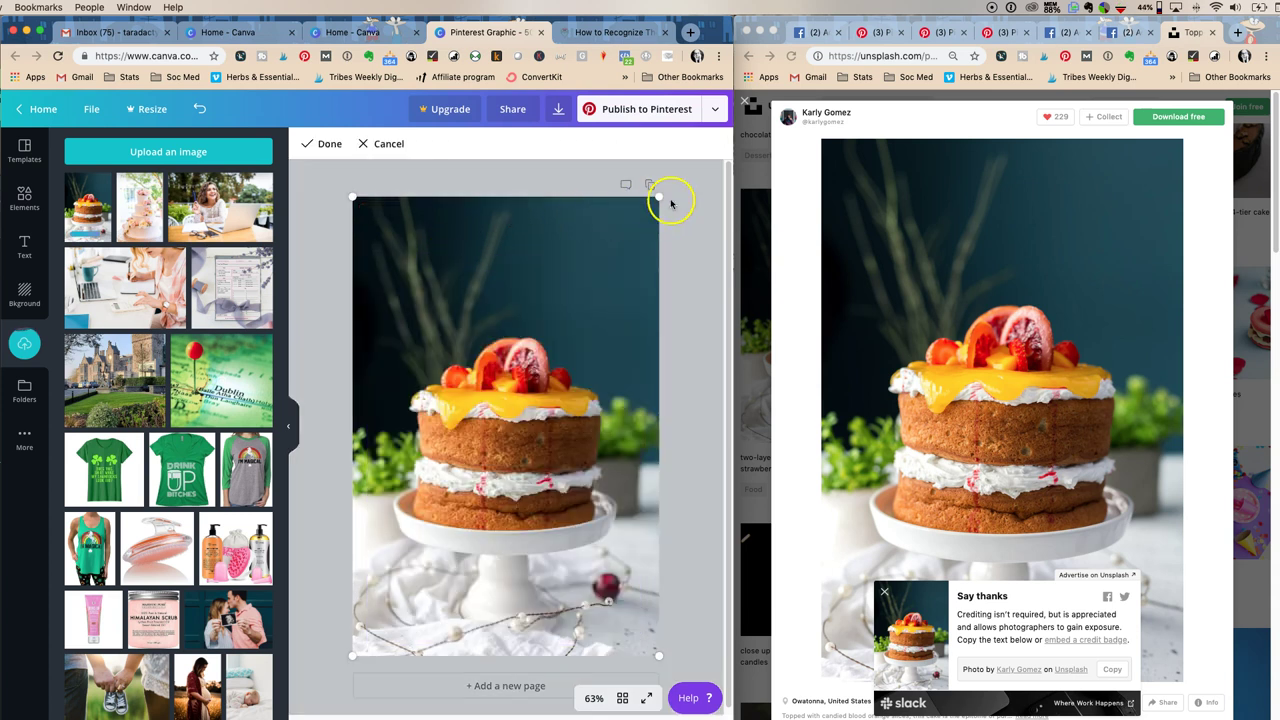
pyautogui.moveTo(629, 220); pyautogui.dragTo(602, 285)
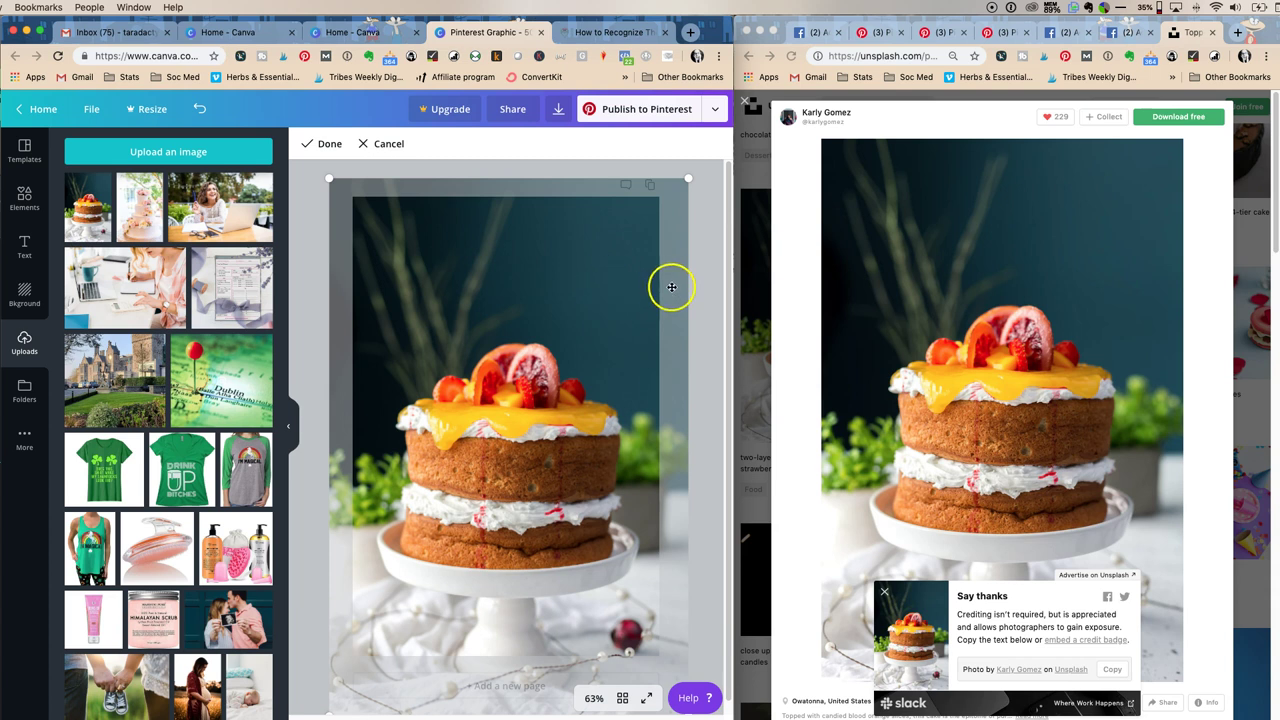
pyautogui.click(330, 145)
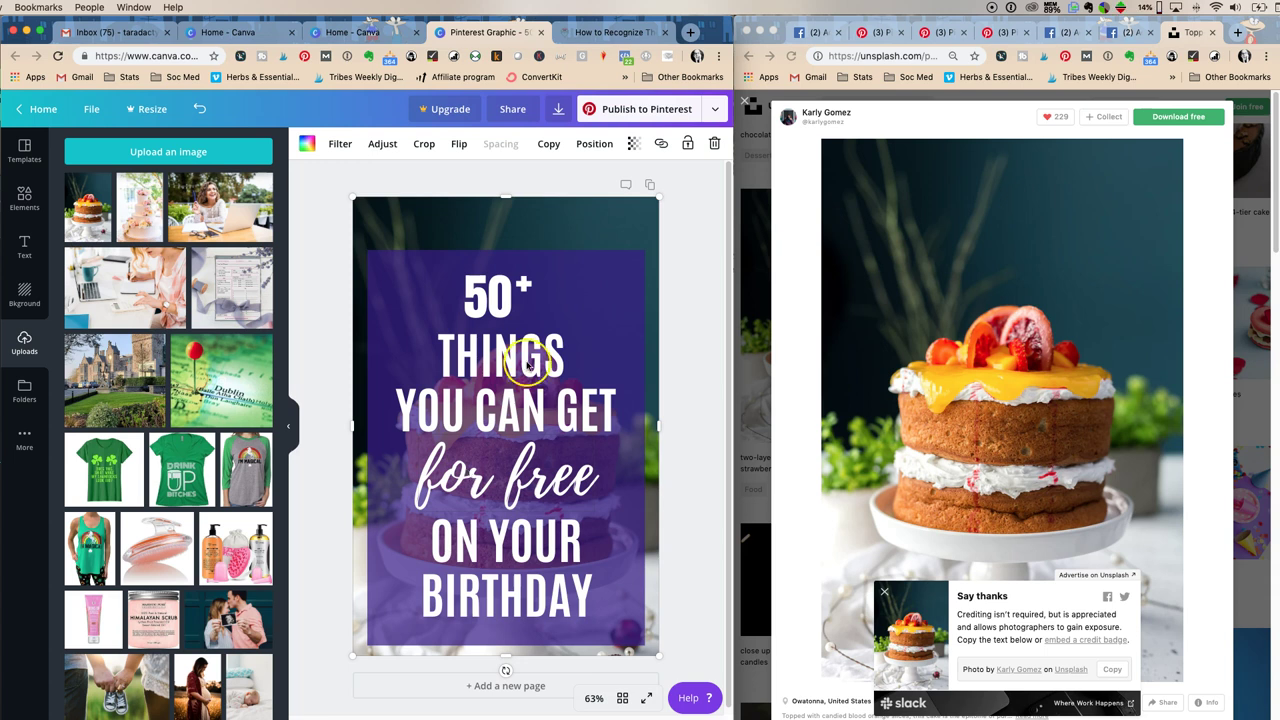
# Step: Review the Download file types and keep PNG selected instead of JPG
pyautogui.click(557, 111)
pyautogui.click(578, 206)
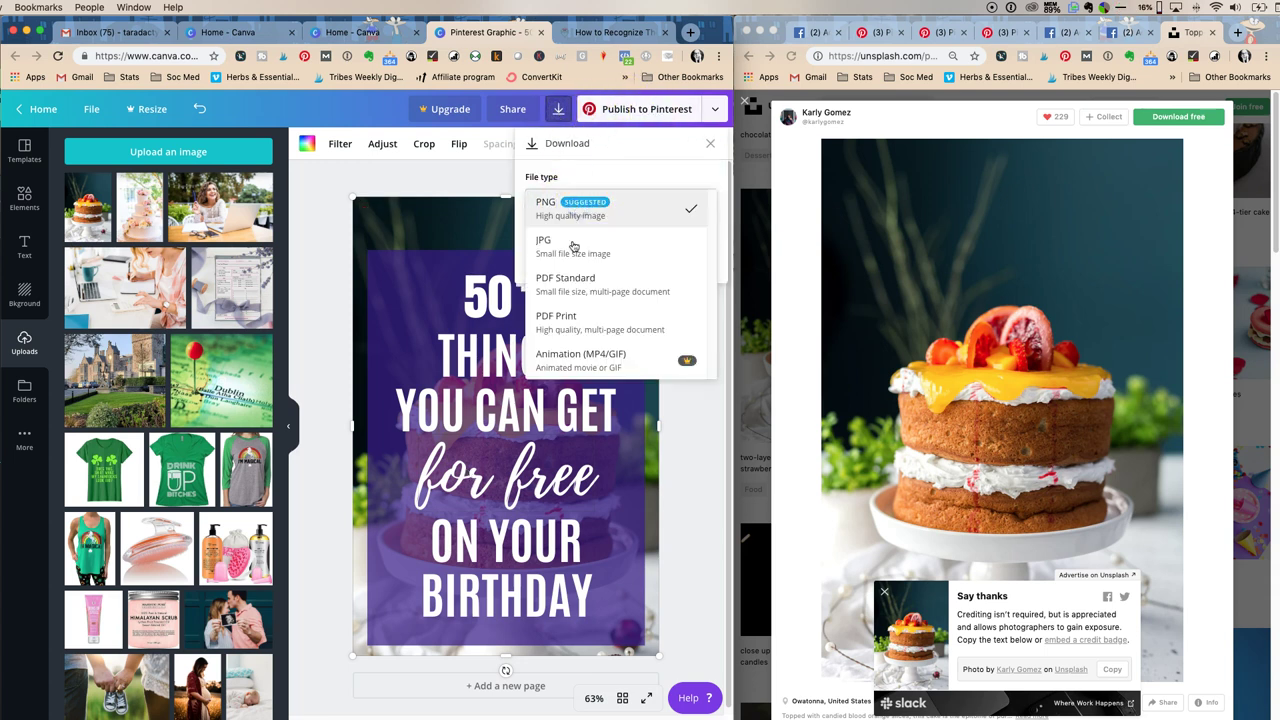
pyautogui.click(573, 250)
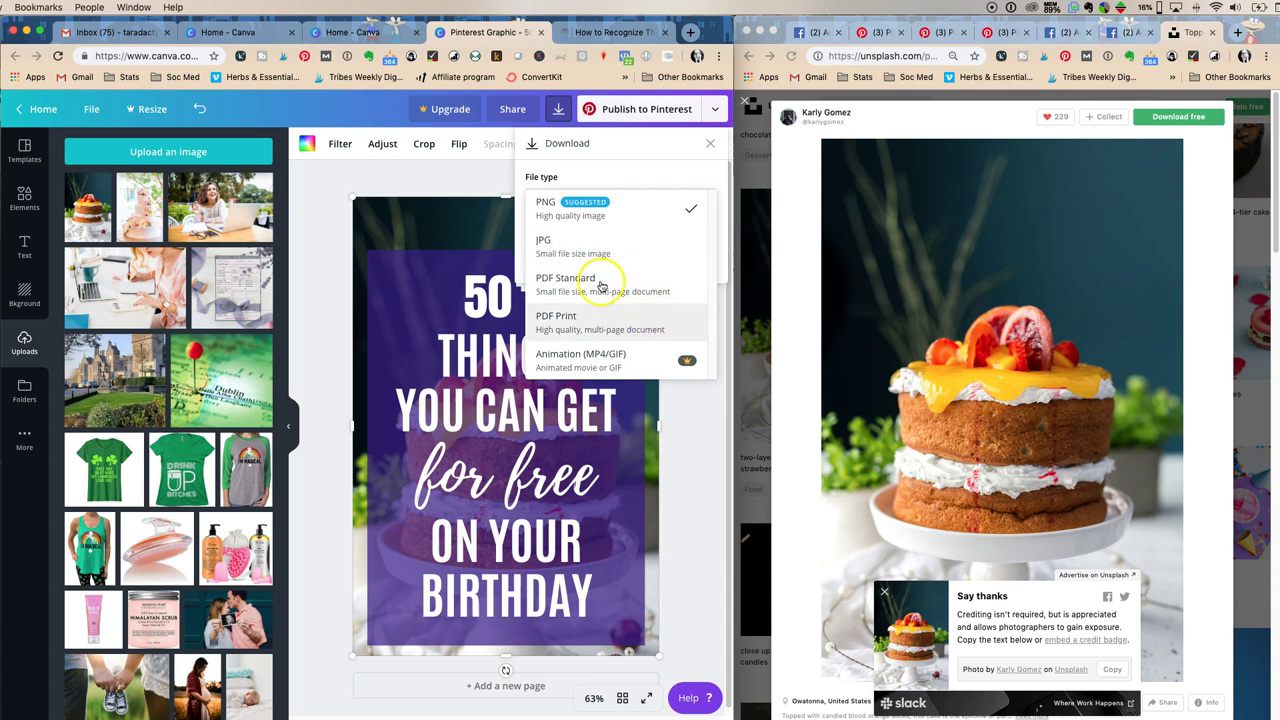
pyautogui.click(408, 189)
pyautogui.click(709, 143)
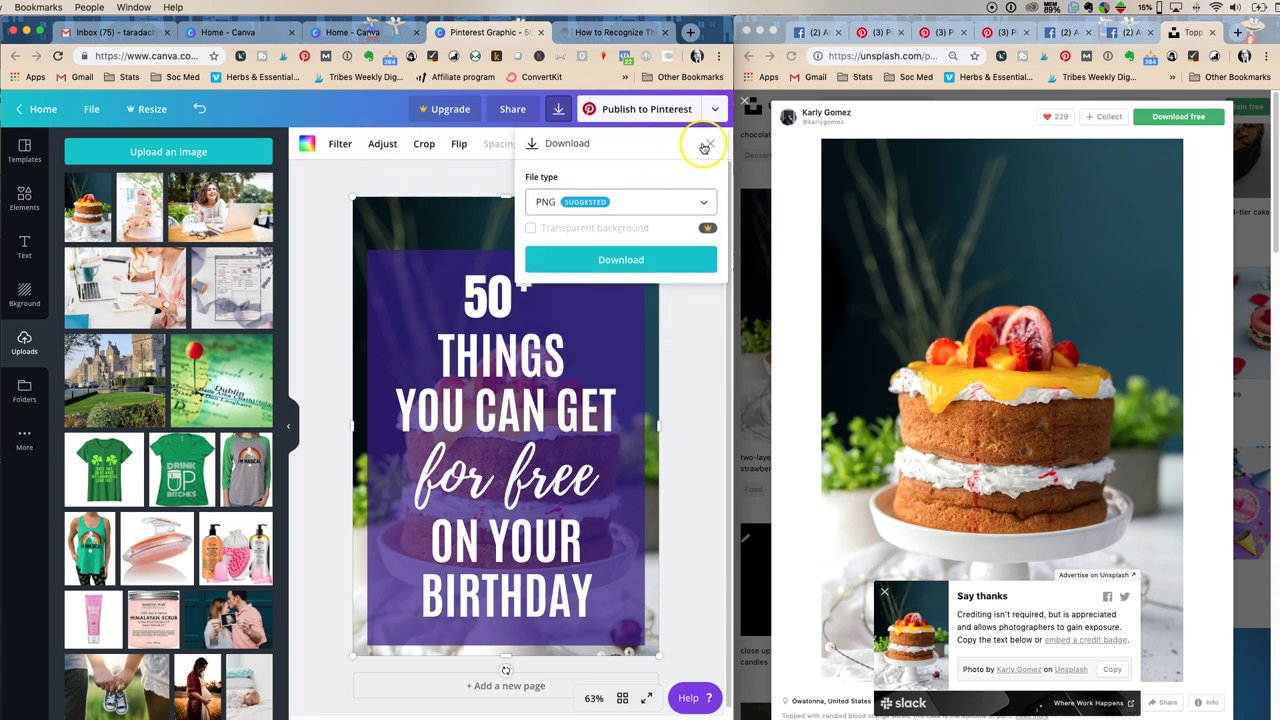
pyautogui.click(320, 181)
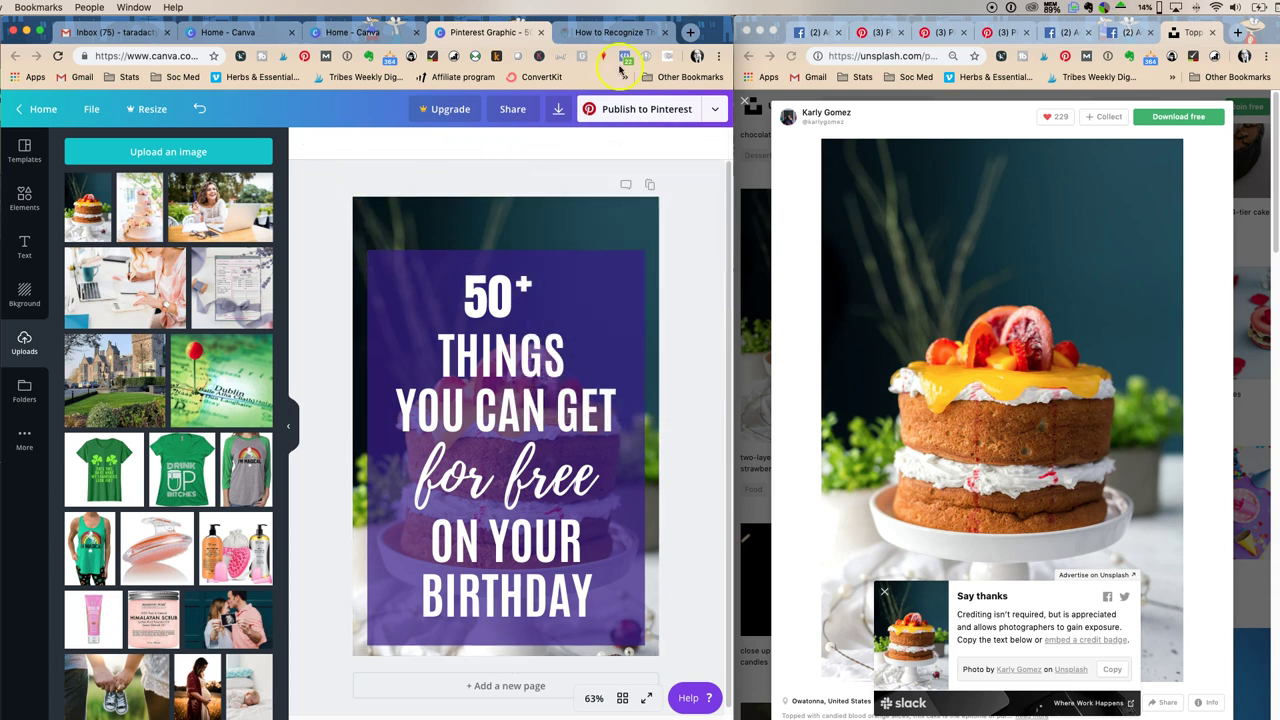
# Step: Close the enlarged Unsplash cake photo and bring the Facebook example pin back up
pyautogui.click(745, 104)
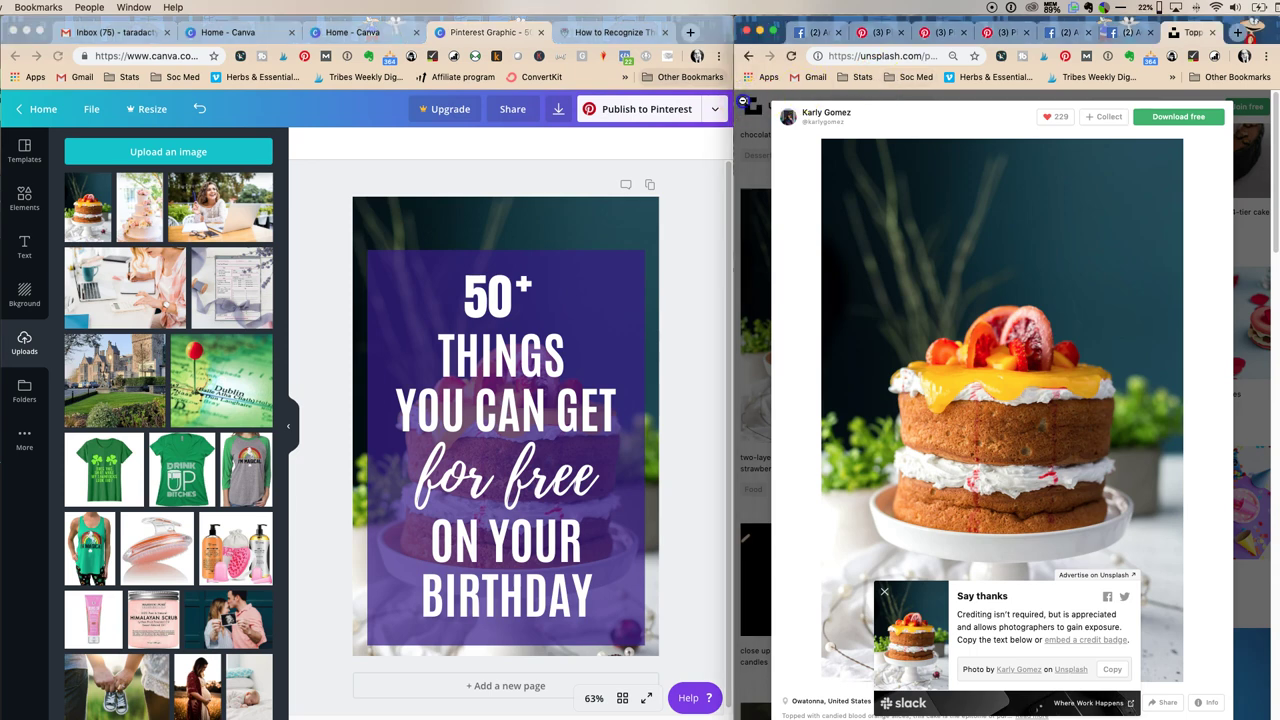
pyautogui.click(745, 104)
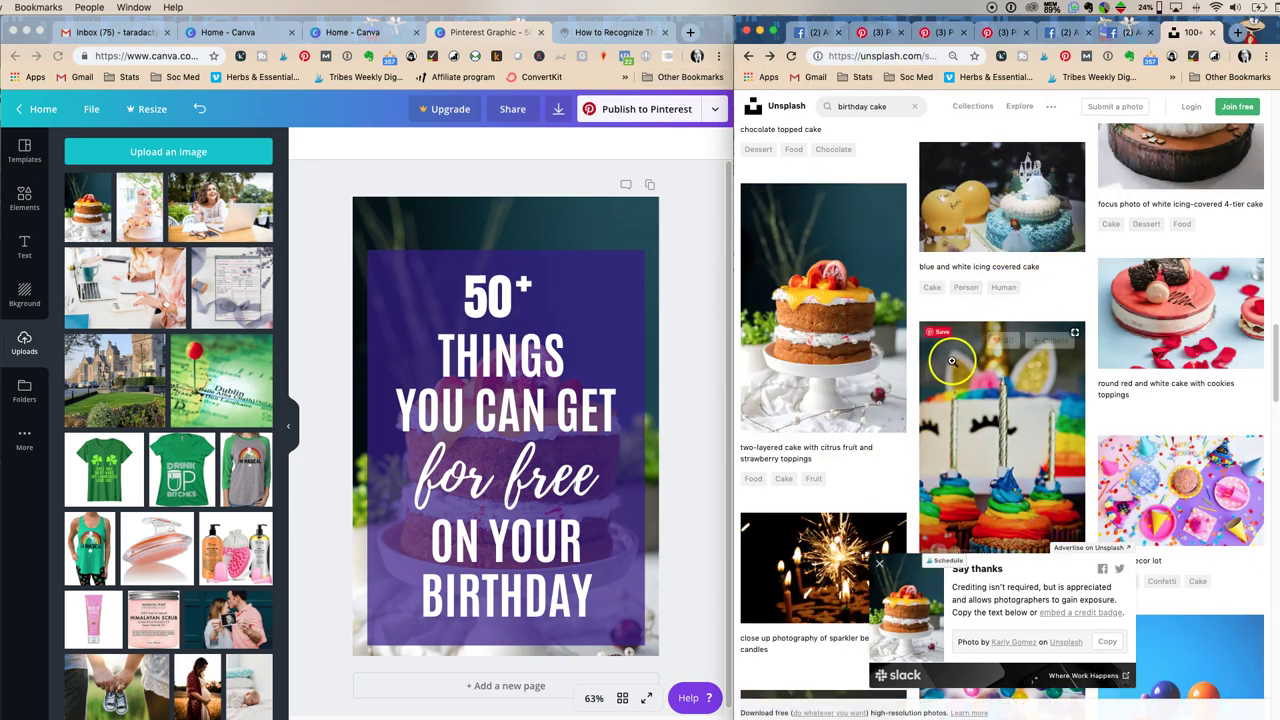
pyautogui.scroll(15, 951, 360)
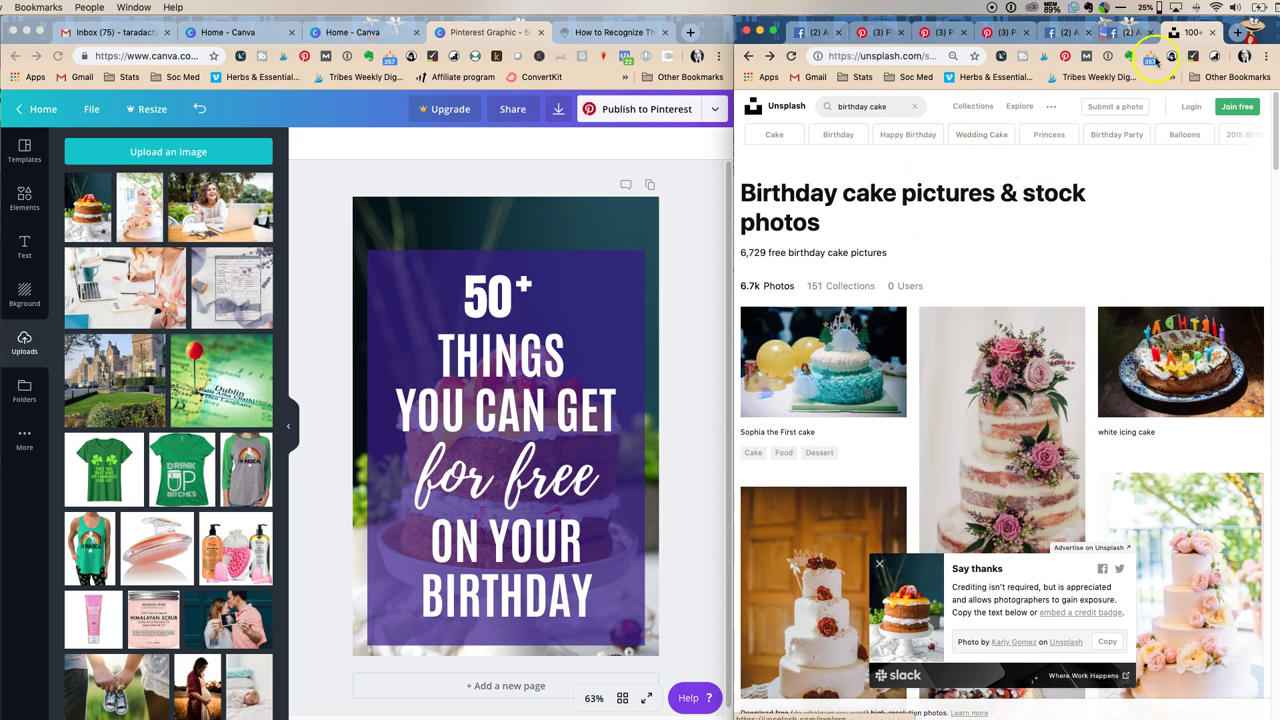
pyautogui.click(1131, 33)
pyautogui.moveTo(946, 284)
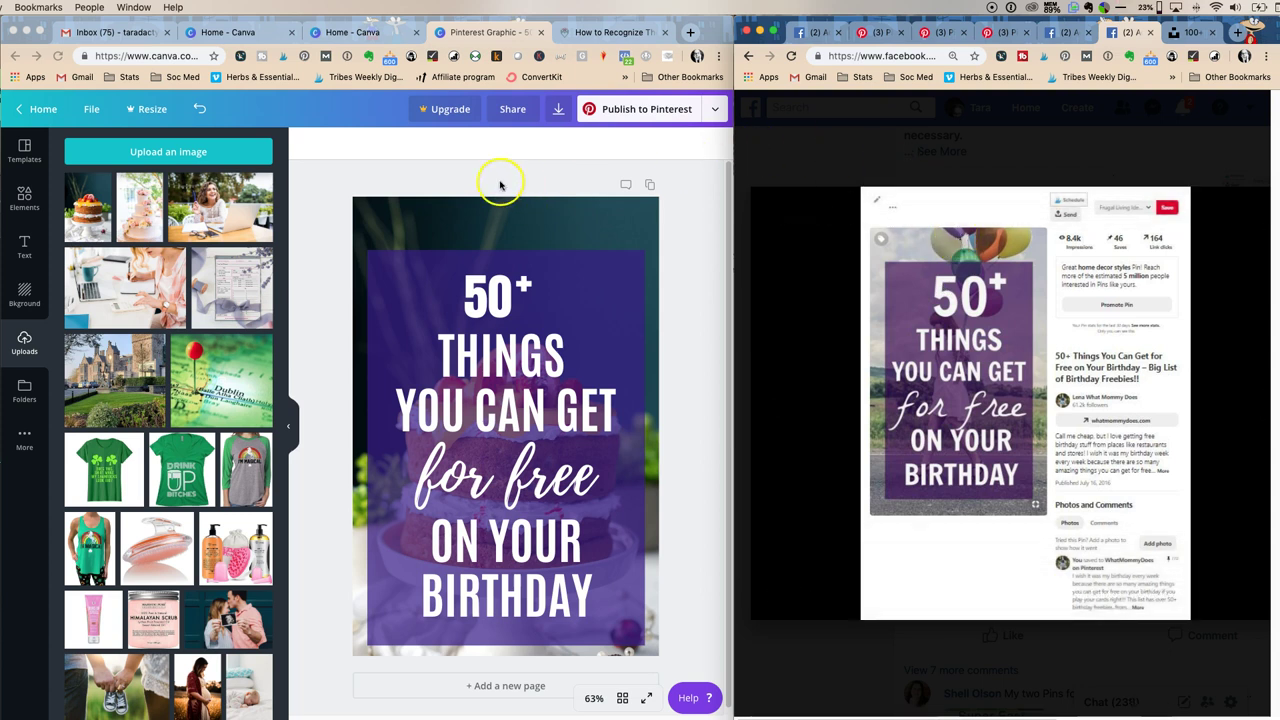
# Step: Go to Canva Home, open the 50+ design, and advance the Facebook viewer to the meal-planning pin
pyautogui.click(36, 110)
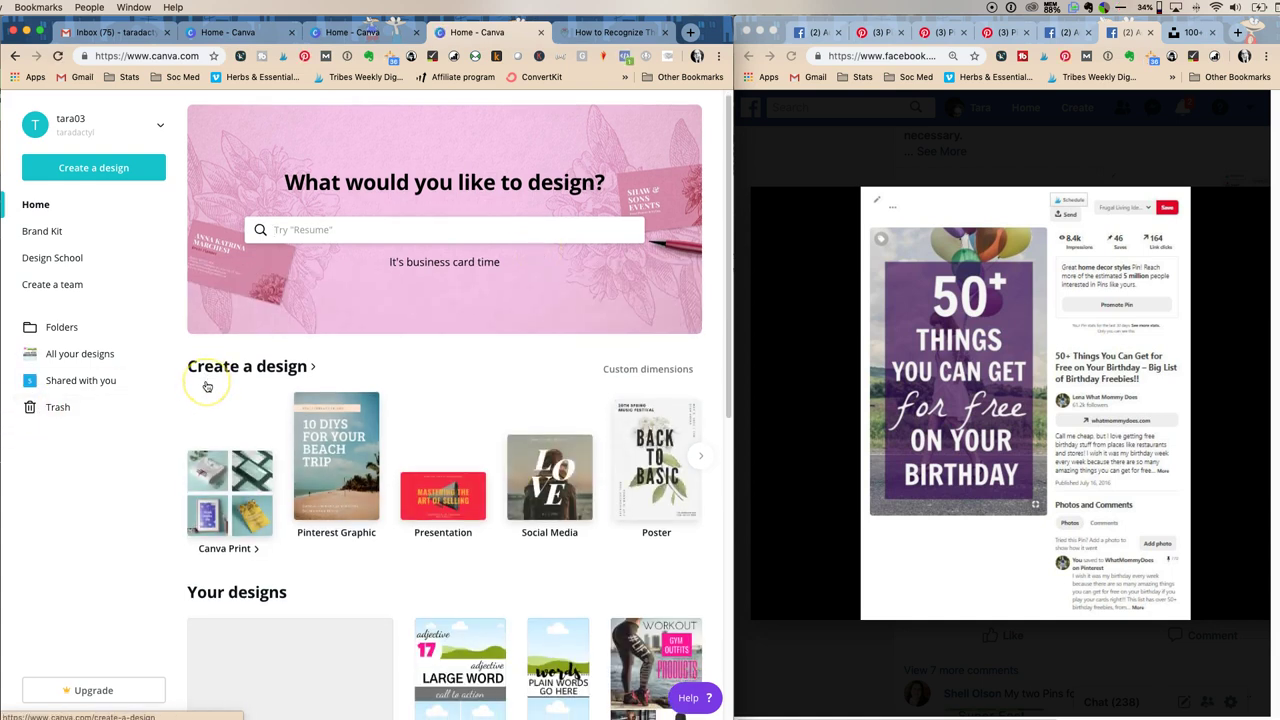
pyautogui.scroll(-6, 207, 386)
pyautogui.scroll(2, 205, 386)
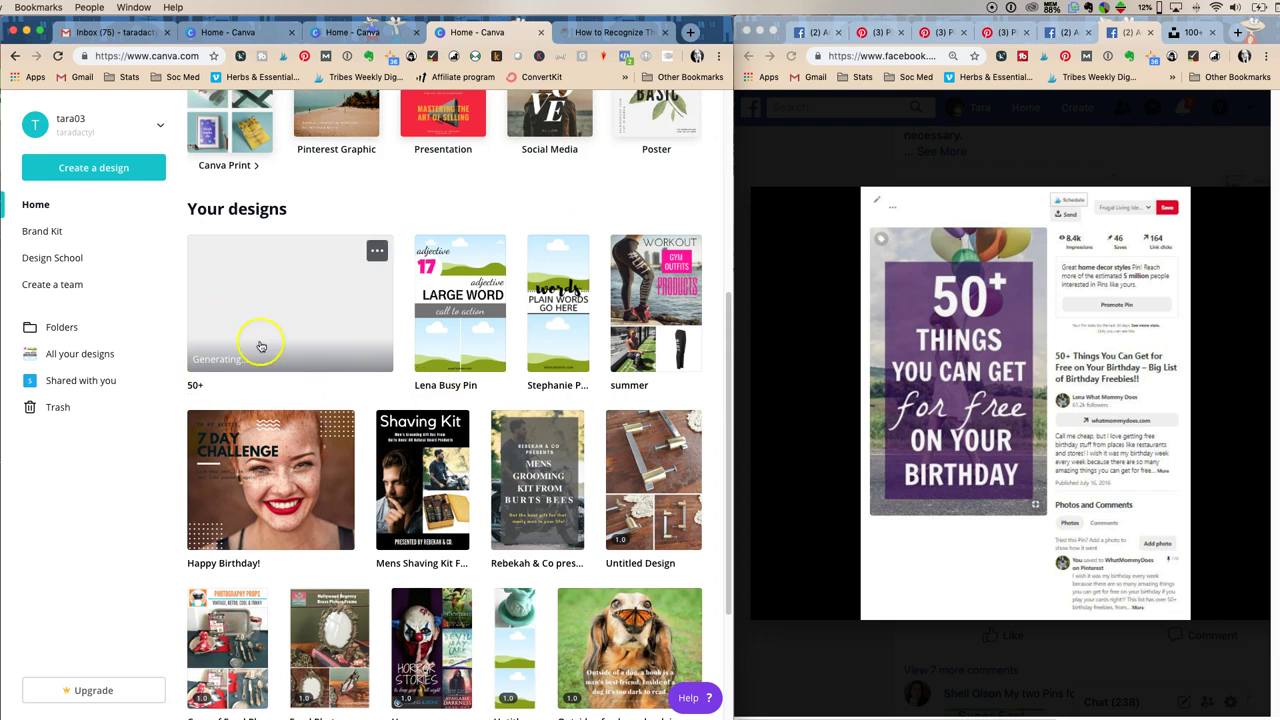
pyautogui.click(289, 327)
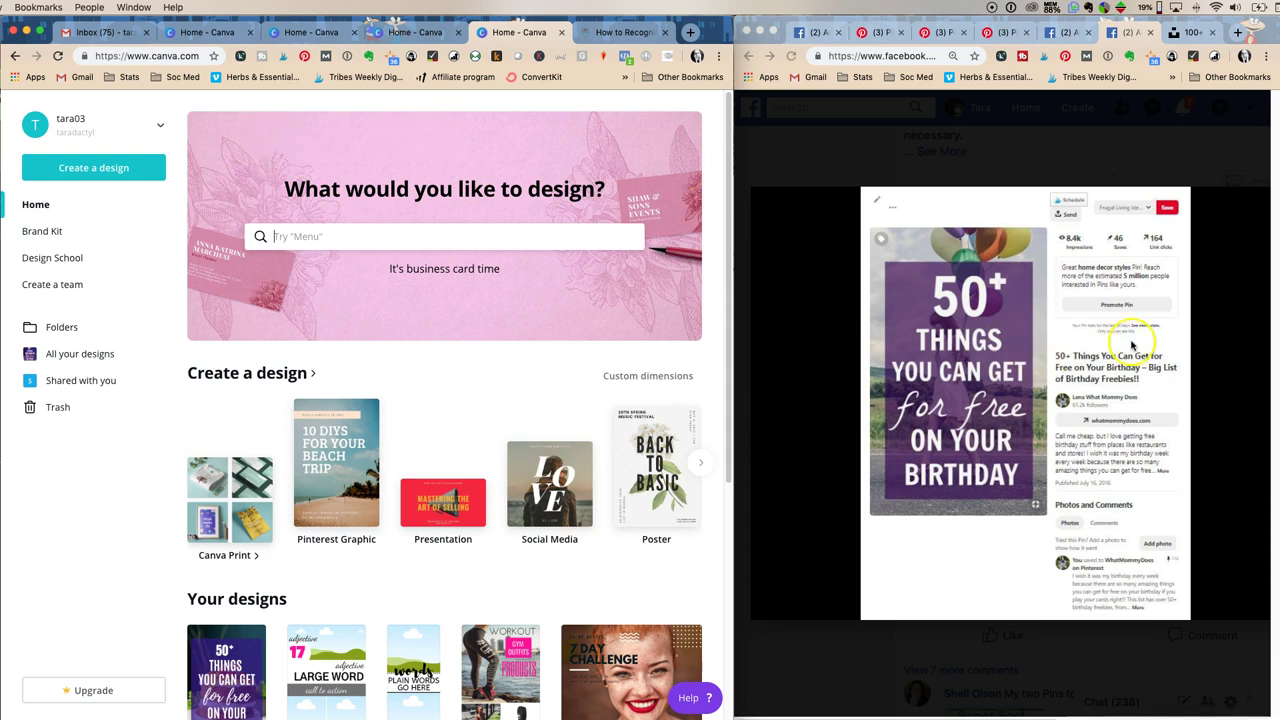
pyautogui.click(1254, 417)
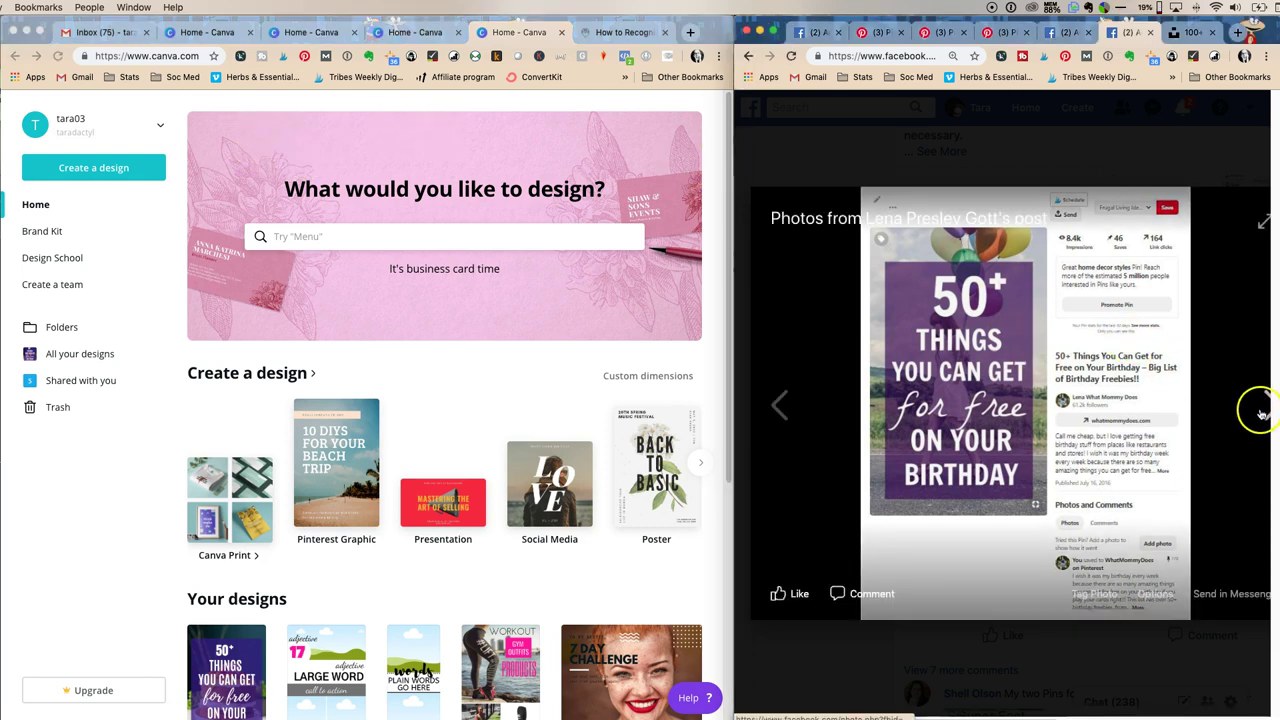
pyautogui.click(1262, 413)
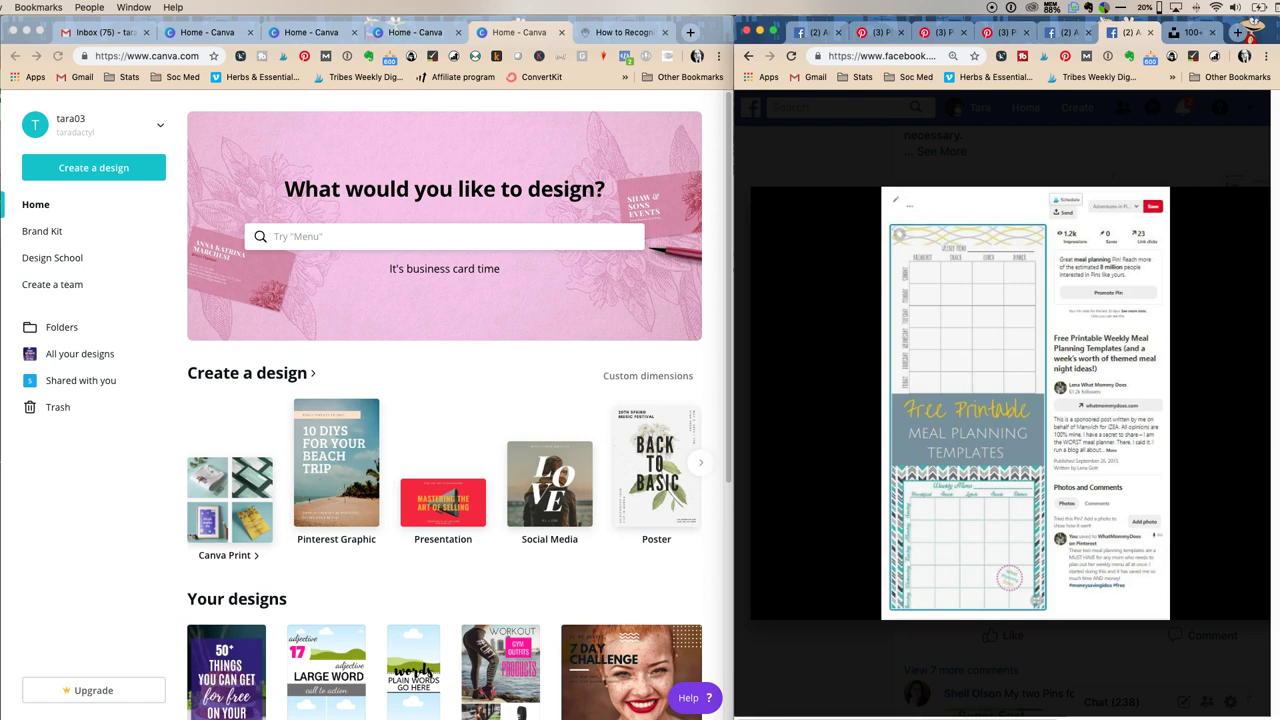